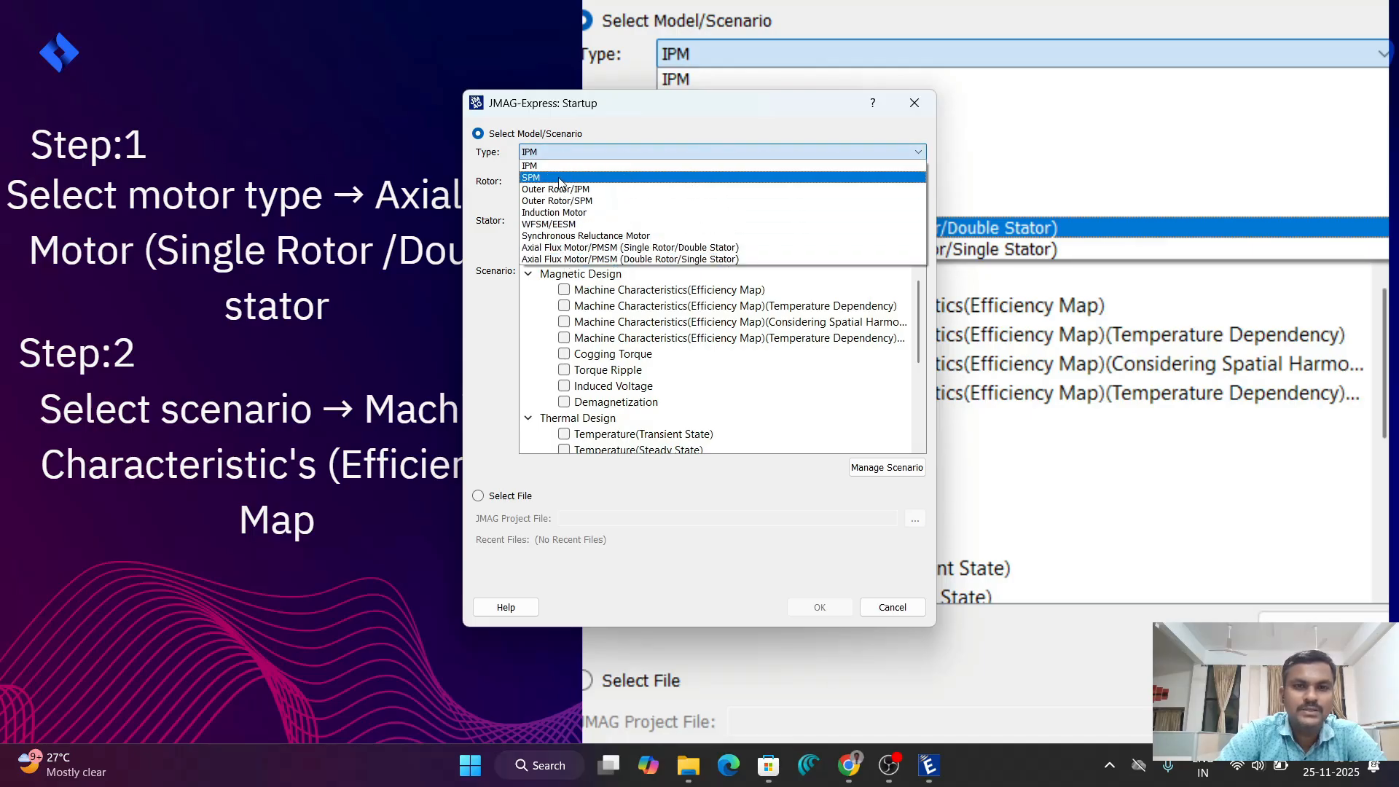
- Create an Axial Flux Motor/PMSM (Single Rotor/Double Stator) model with the Machine Characteristics(Efficiency Map) scenario
click(559, 249)
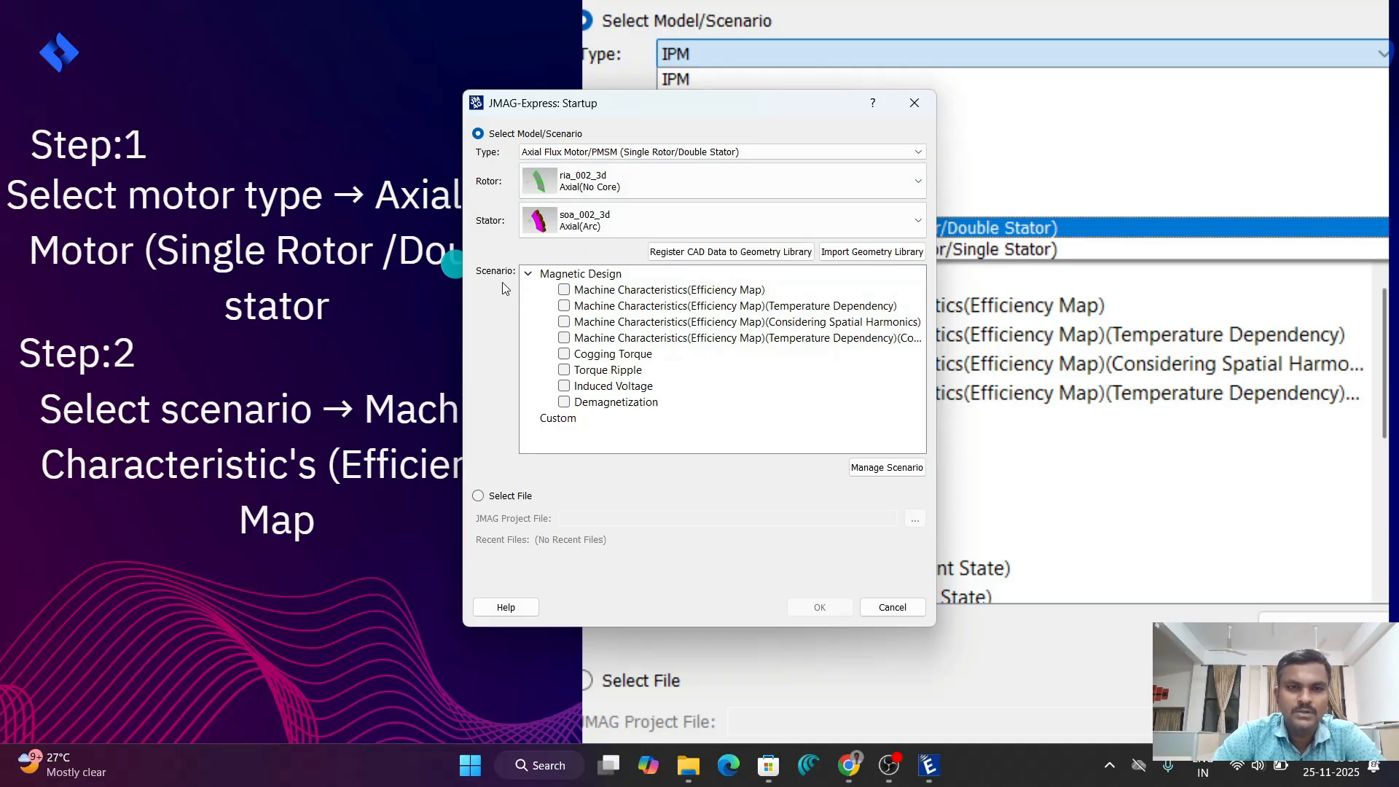
click(565, 291)
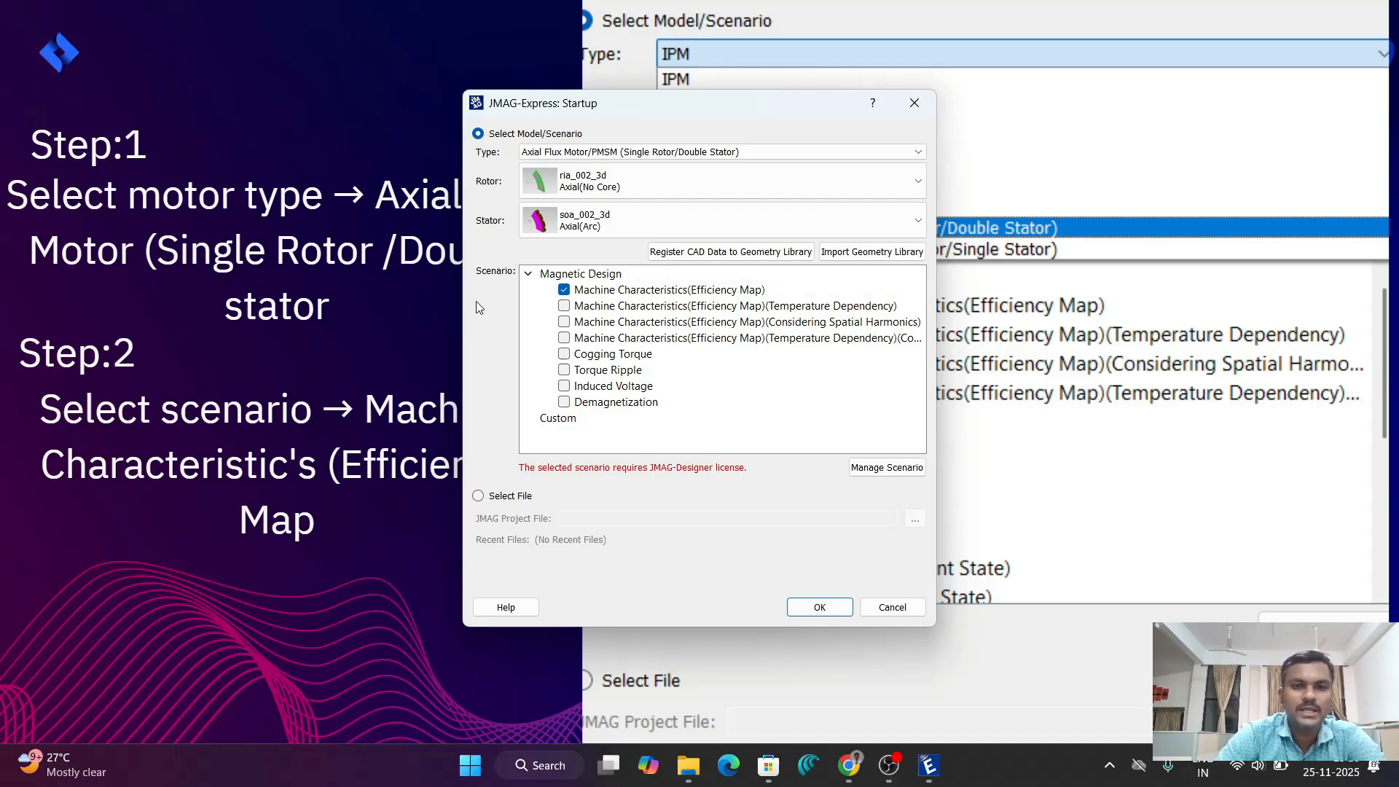
click(565, 307)
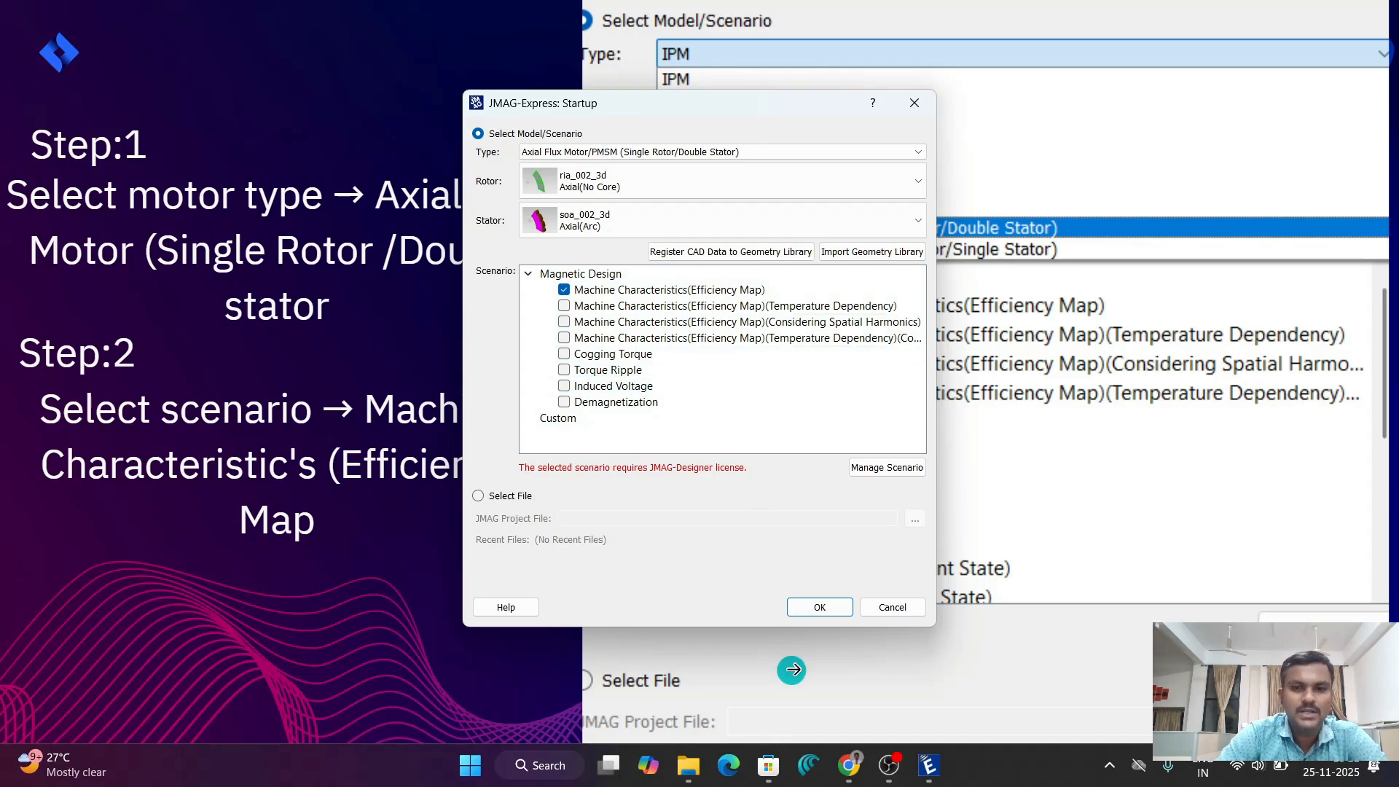
click(810, 608)
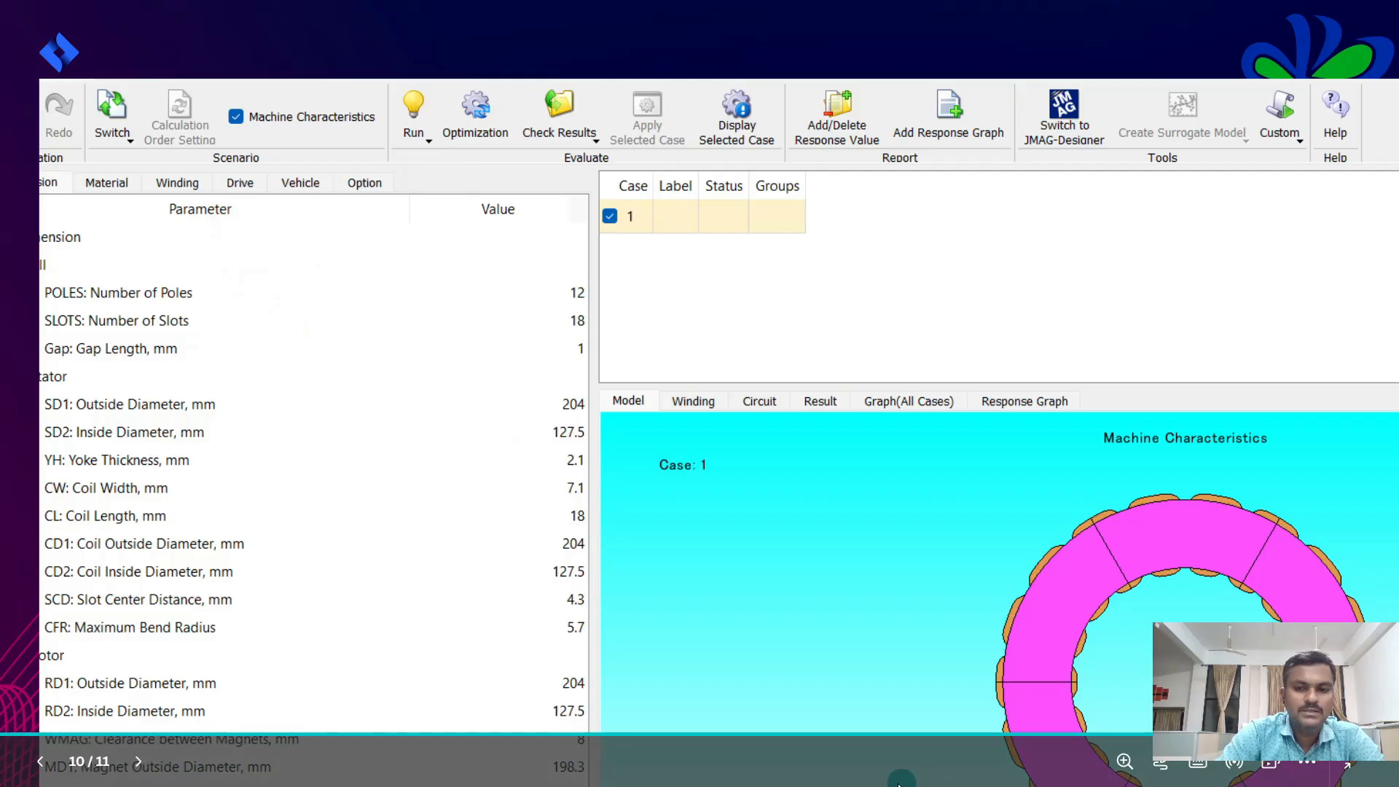
- Leave the presentation, switch to JMAG-Express, accept the change to the JMAG-Designer license and bring up the new motor model
key(Escape)
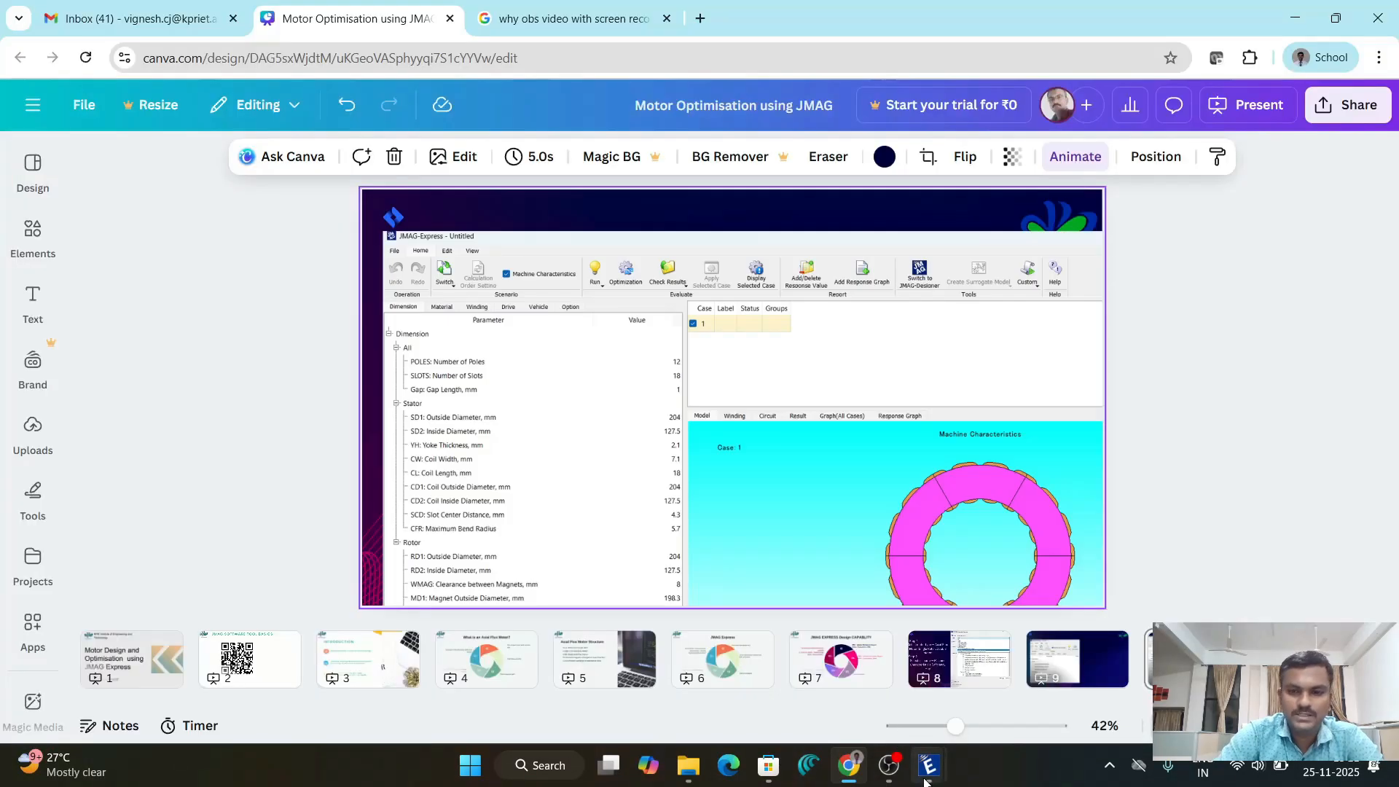
mouse_move(928, 773)
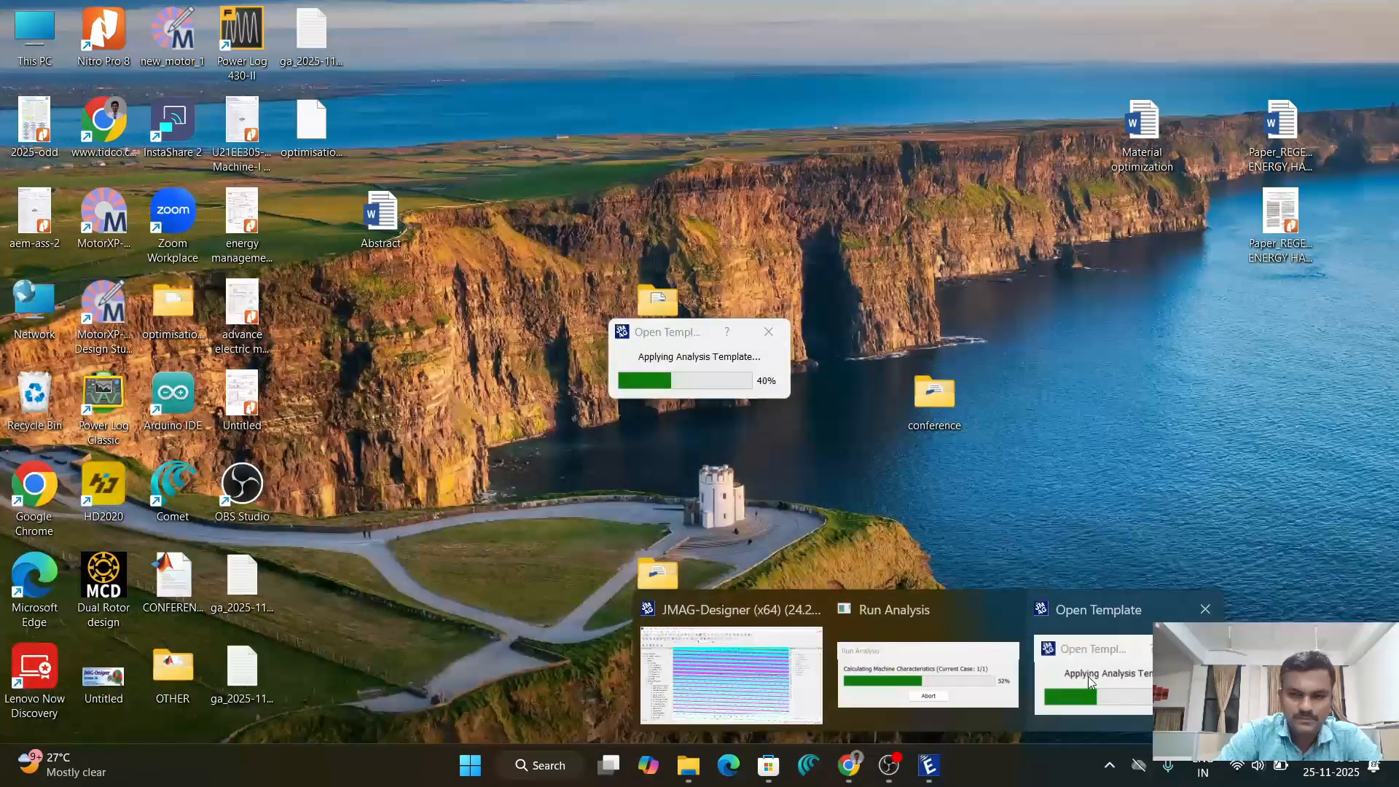
click(1090, 683)
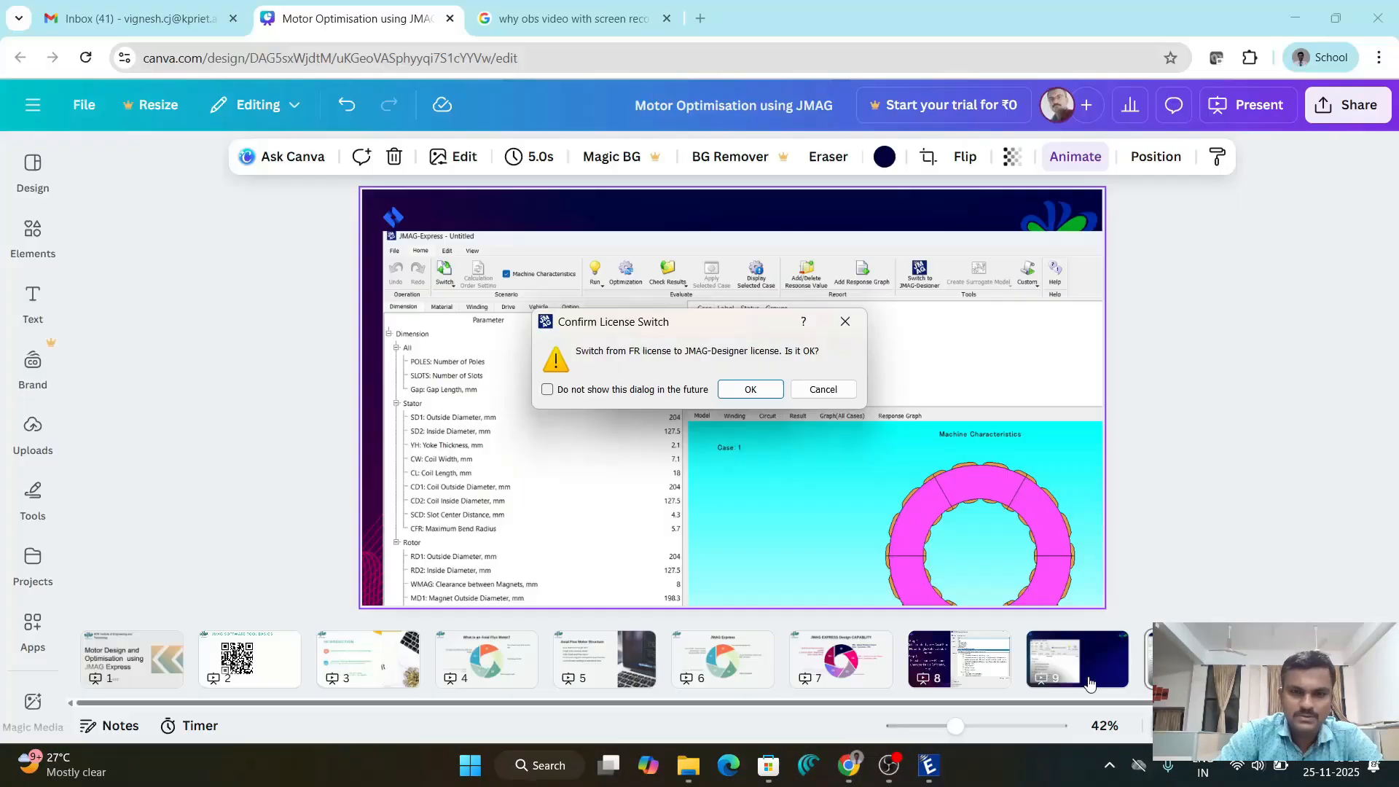
click(751, 391)
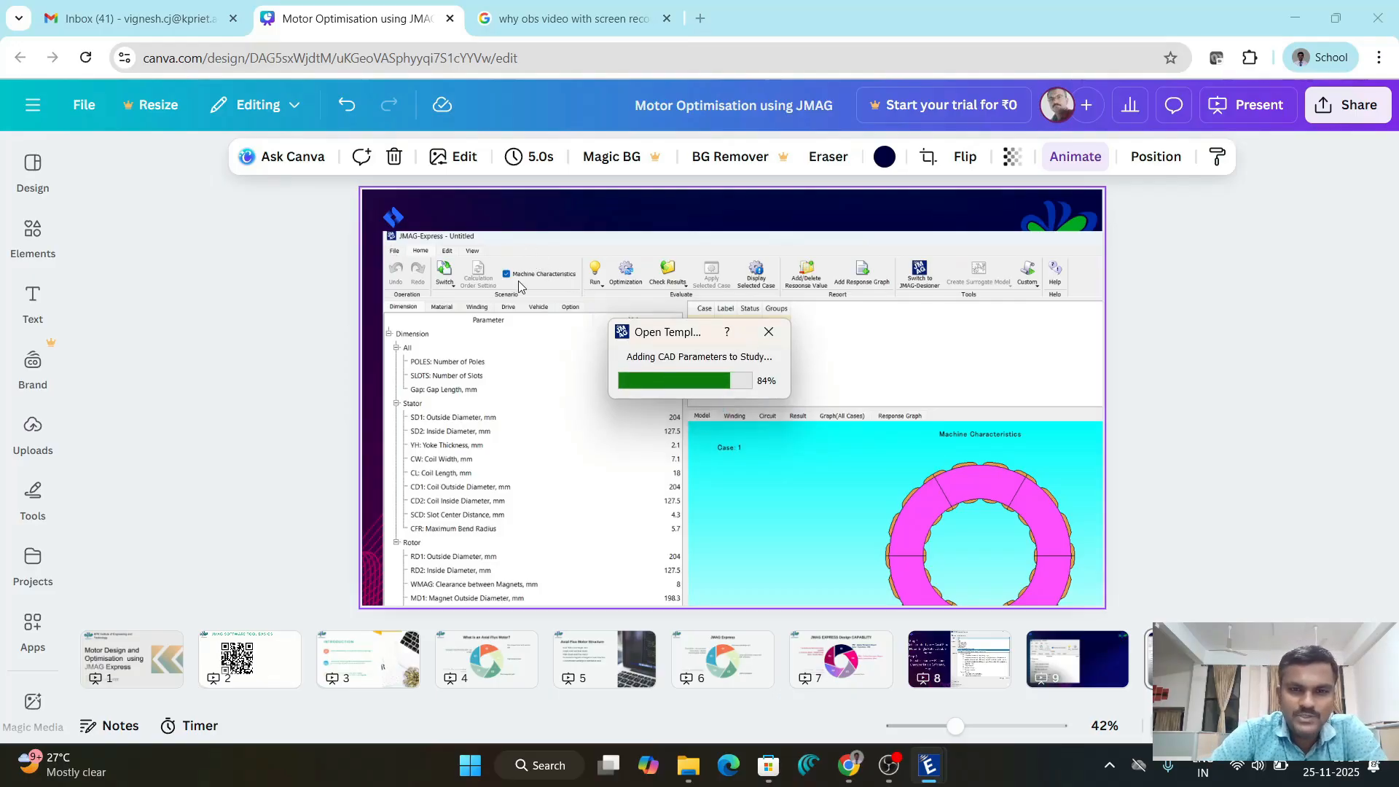
click(1397, 775)
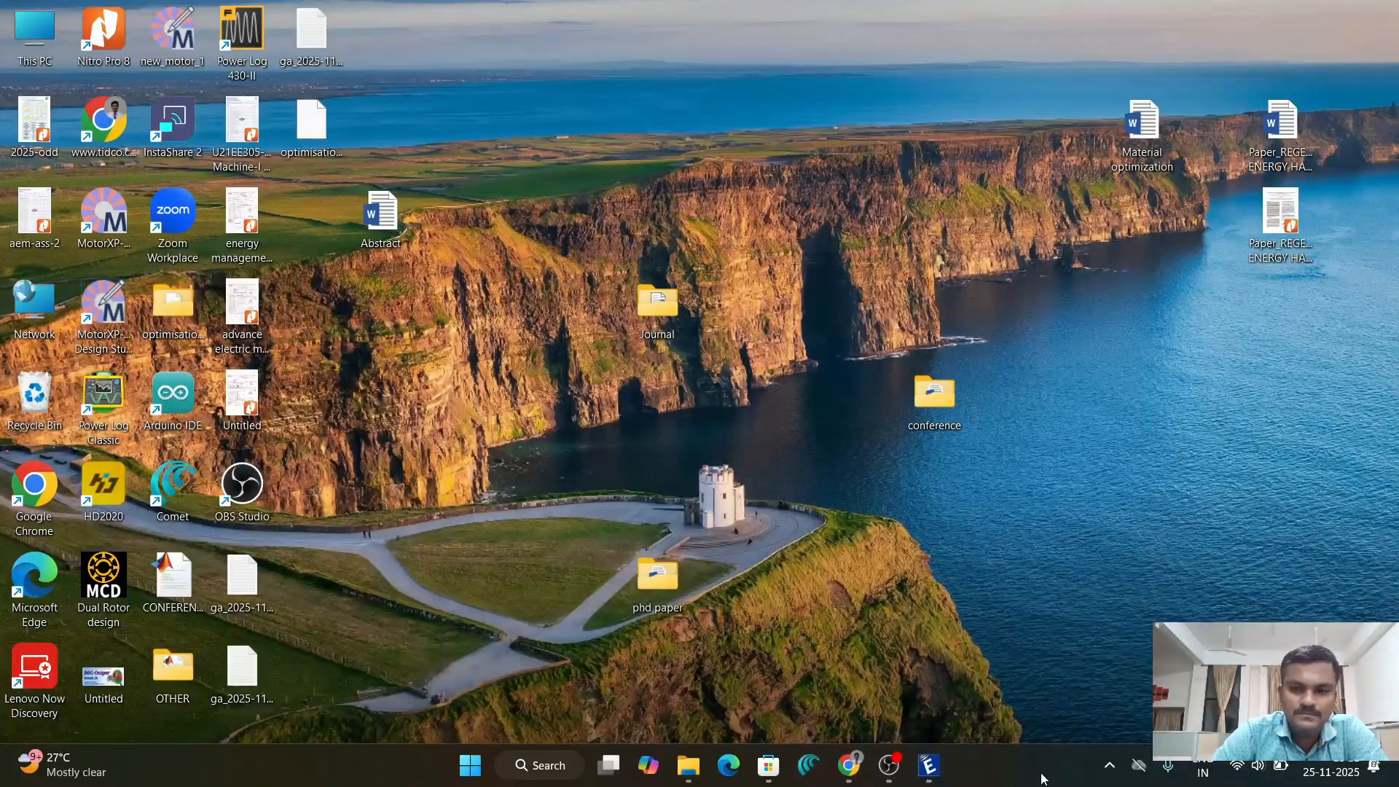
click(929, 766)
click(1108, 655)
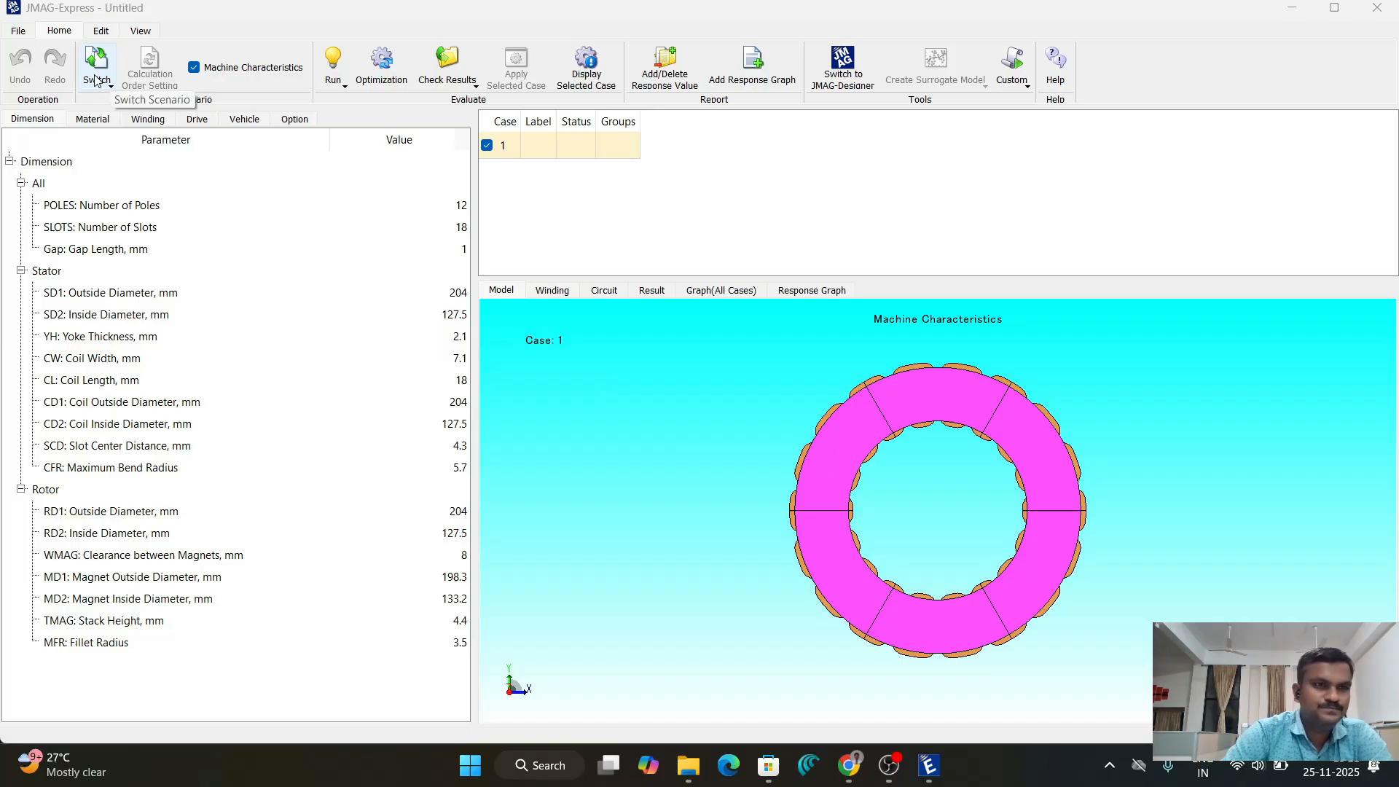
click(24, 33)
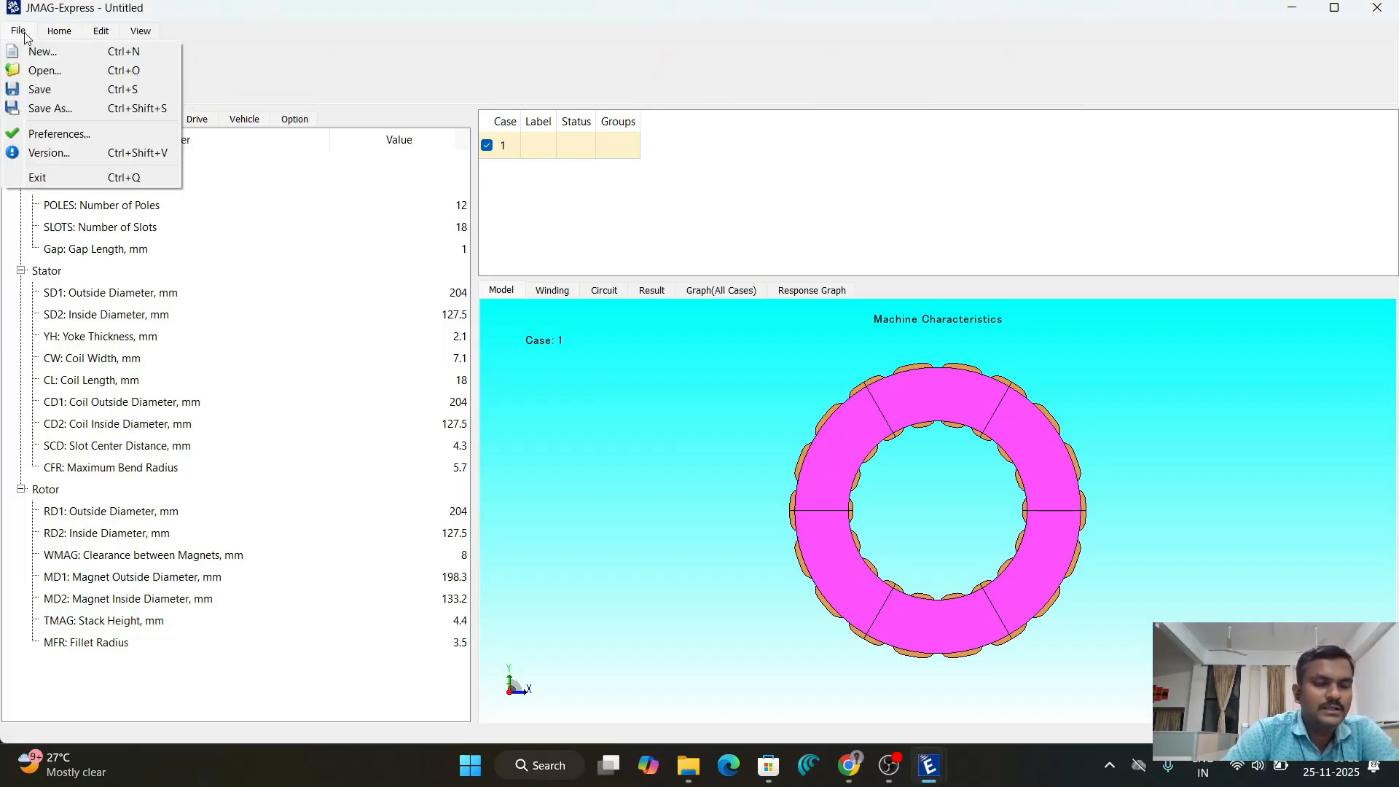
click(311, 29)
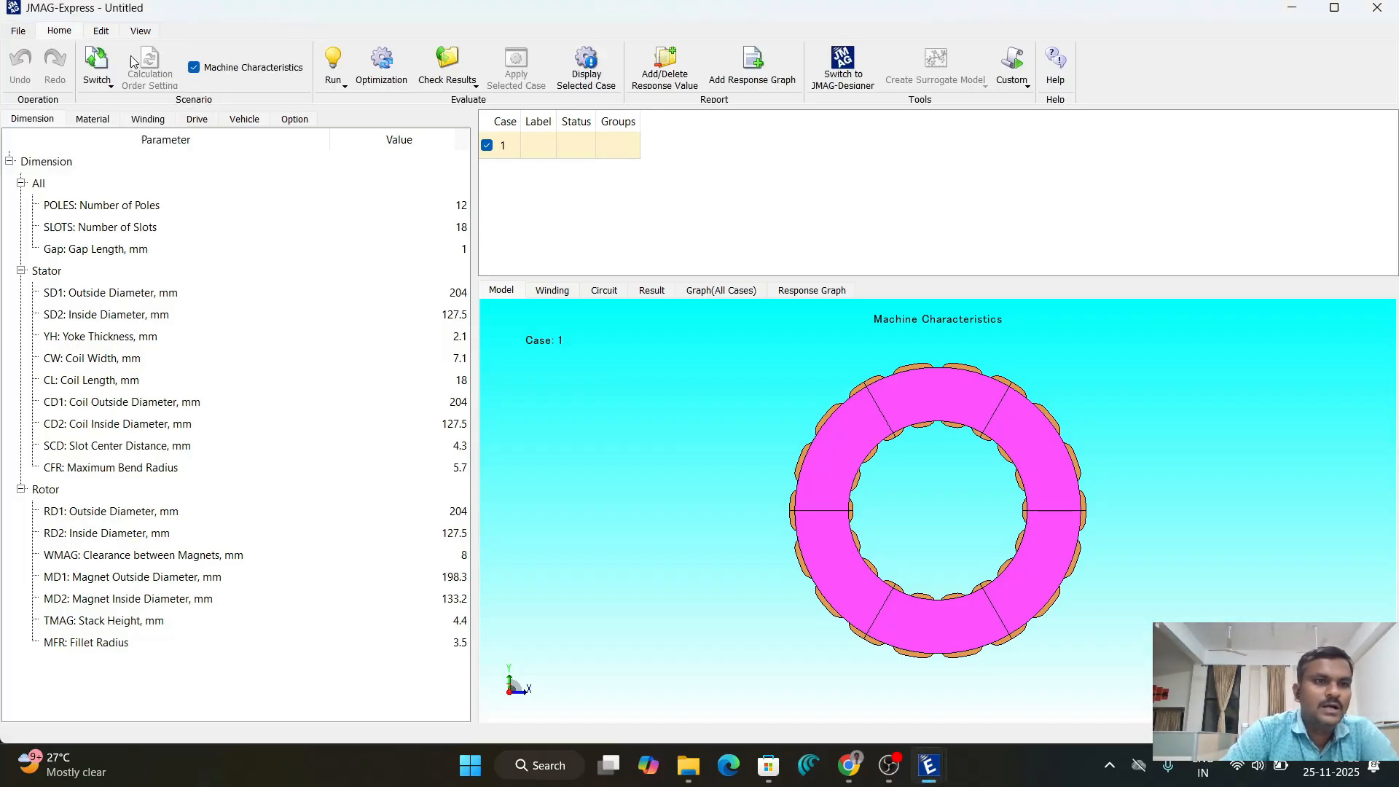
click(12, 34)
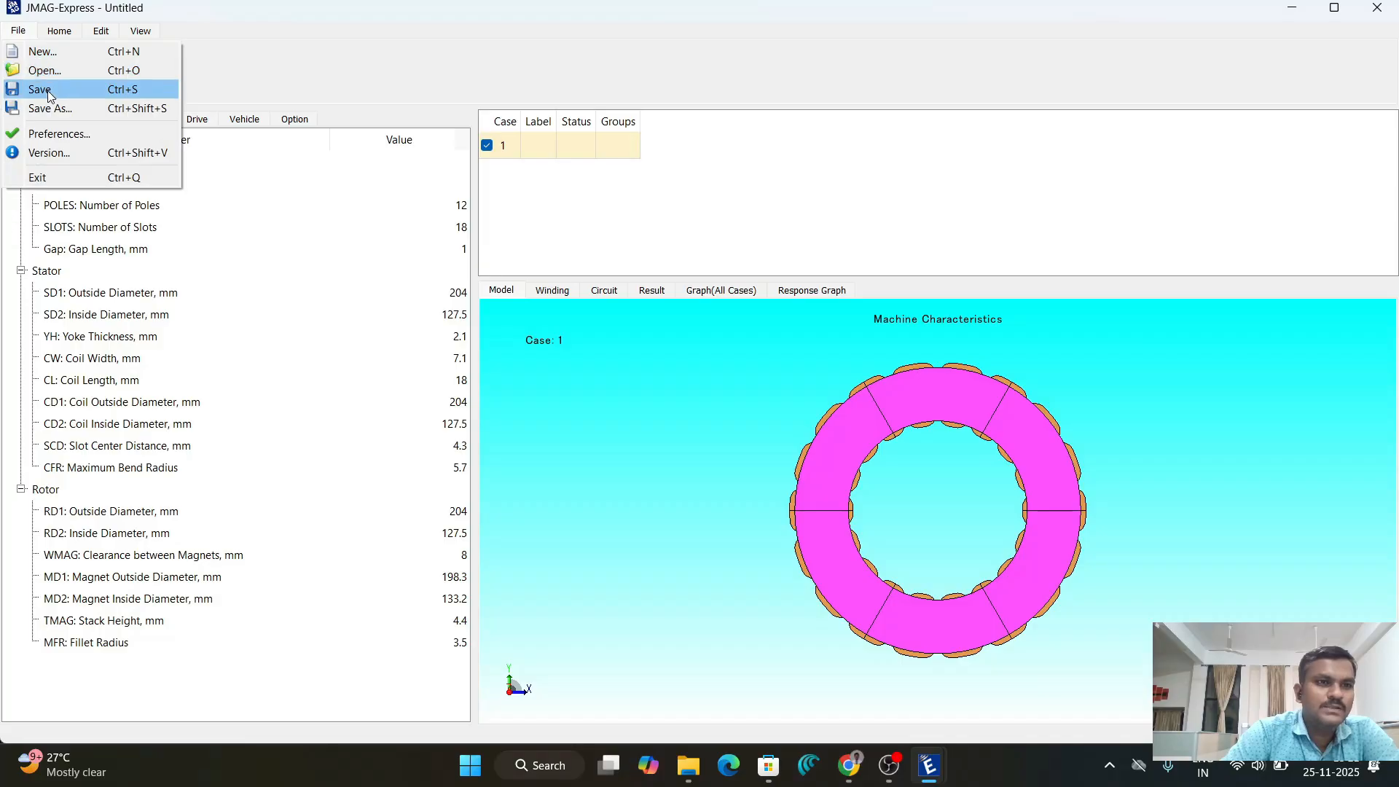
click(268, 60)
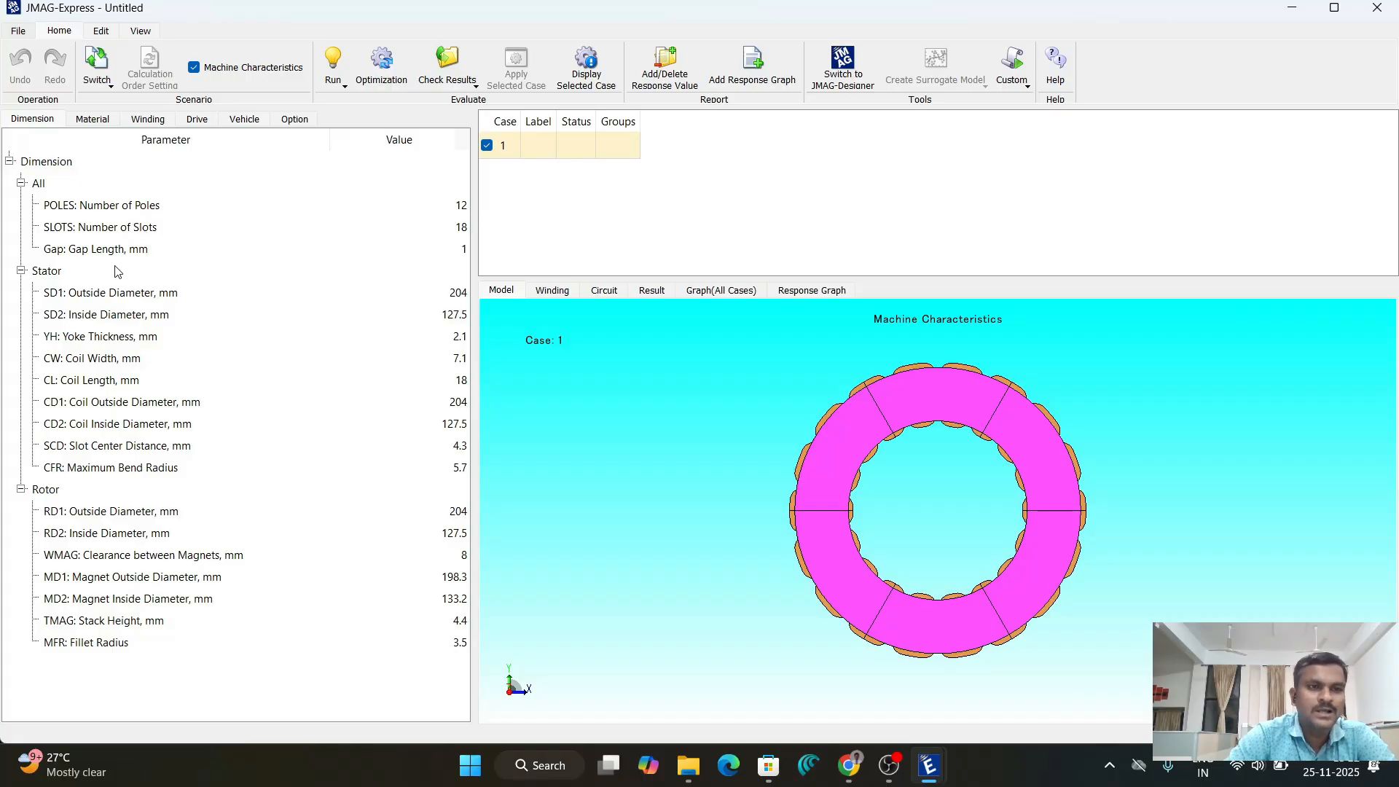
- Highlight the gap length and the stator's outside and inside diameters to examine them on the model
click(465, 254)
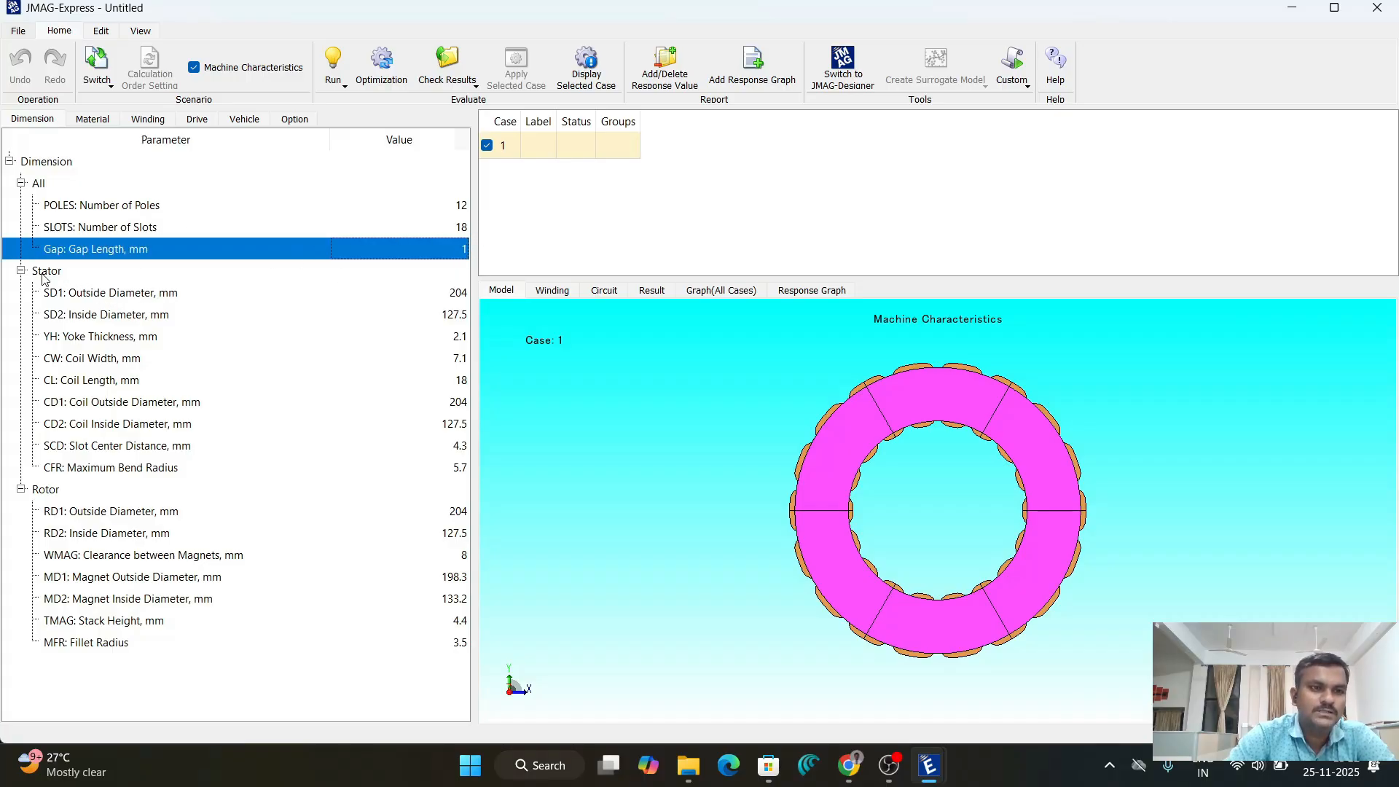
click(110, 297)
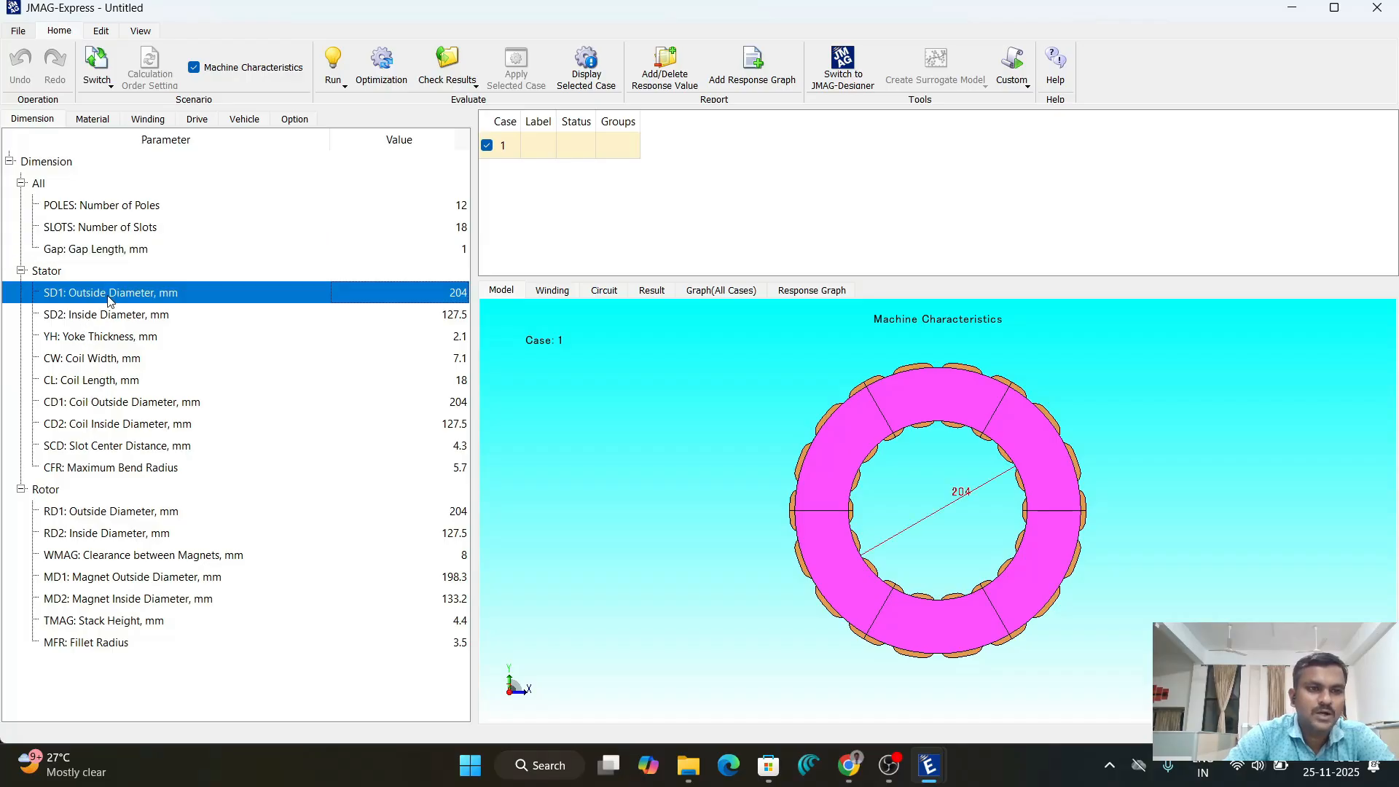
click(139, 319)
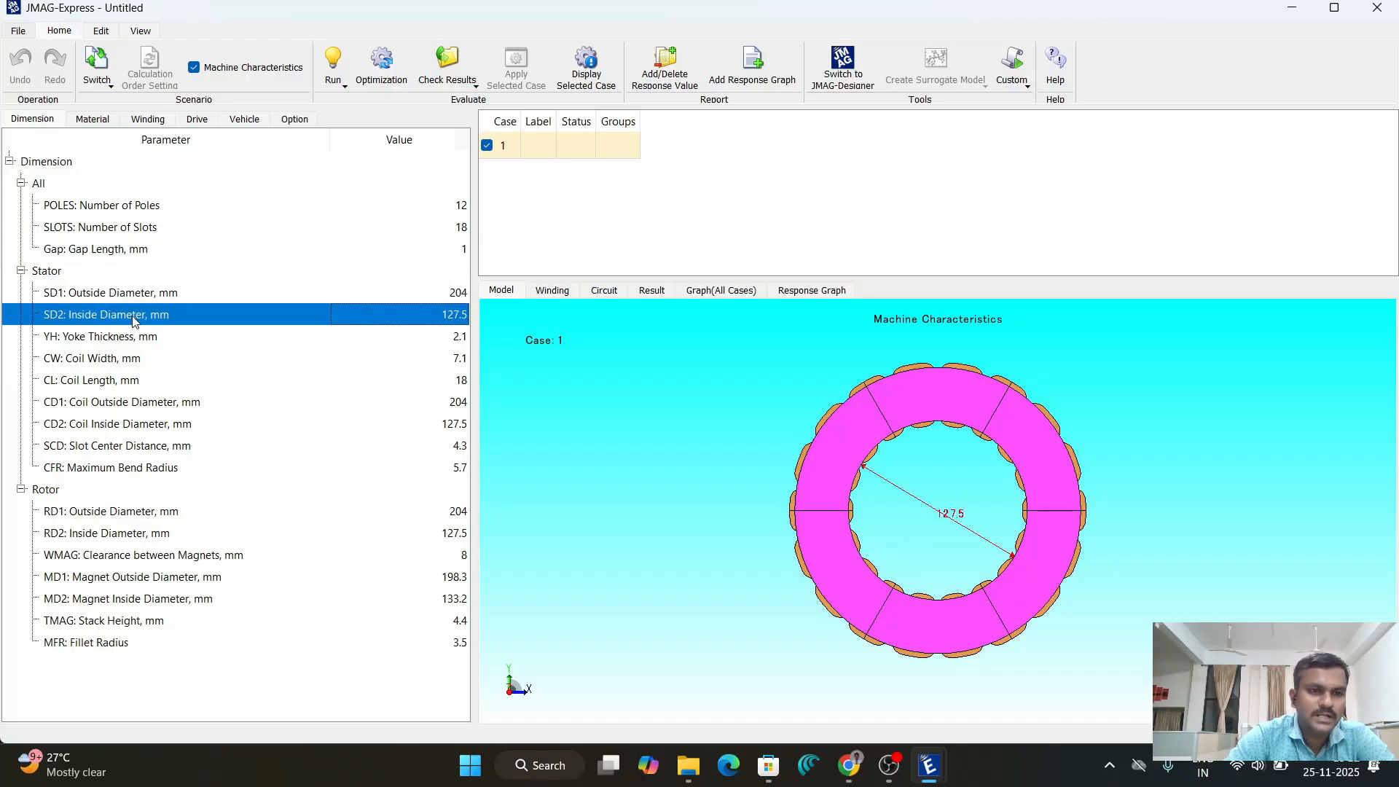
- Examine the stator's yoke thickness on the model in the Bottom view
click(98, 340)
right_click(733, 462)
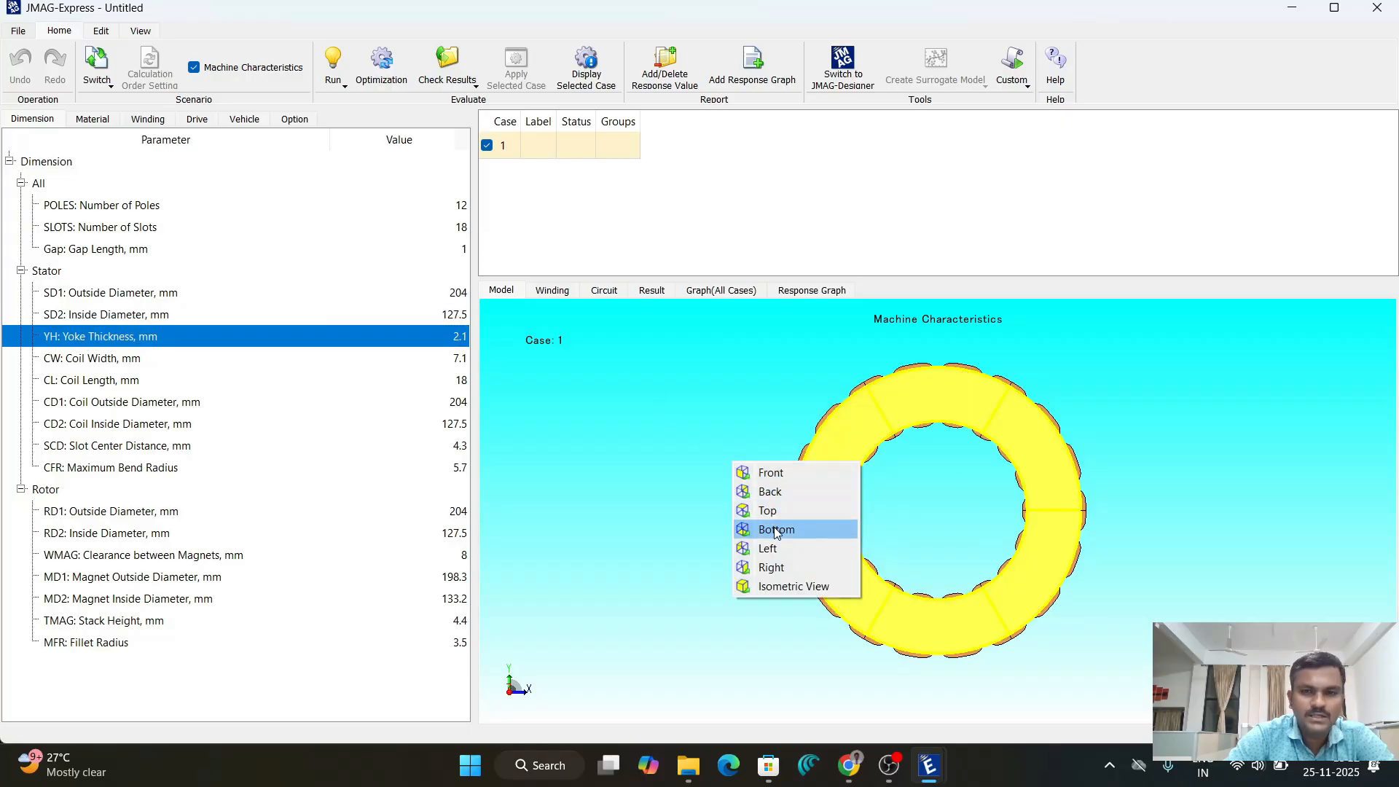
click(774, 529)
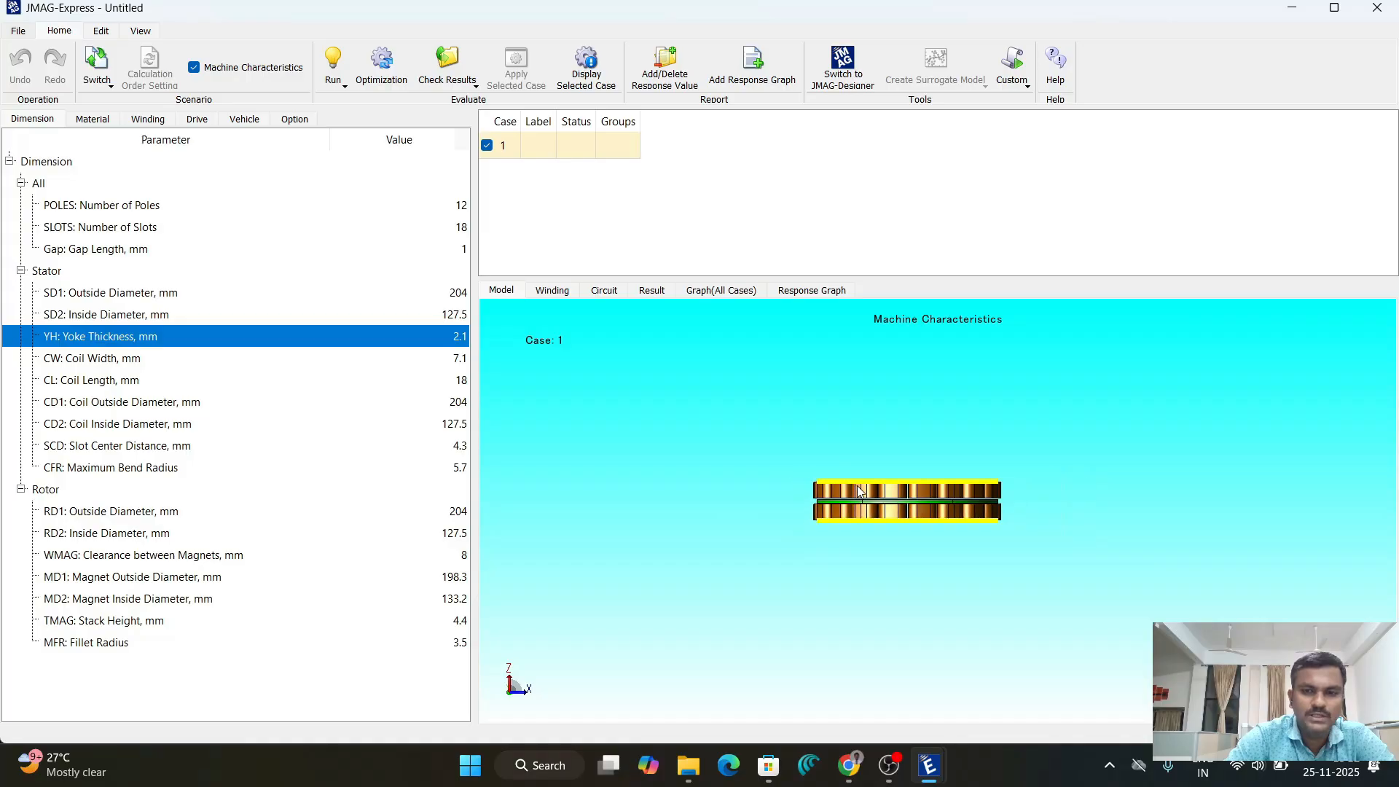
scroll(858, 487, up, 3)
scroll(858, 496, up, 3)
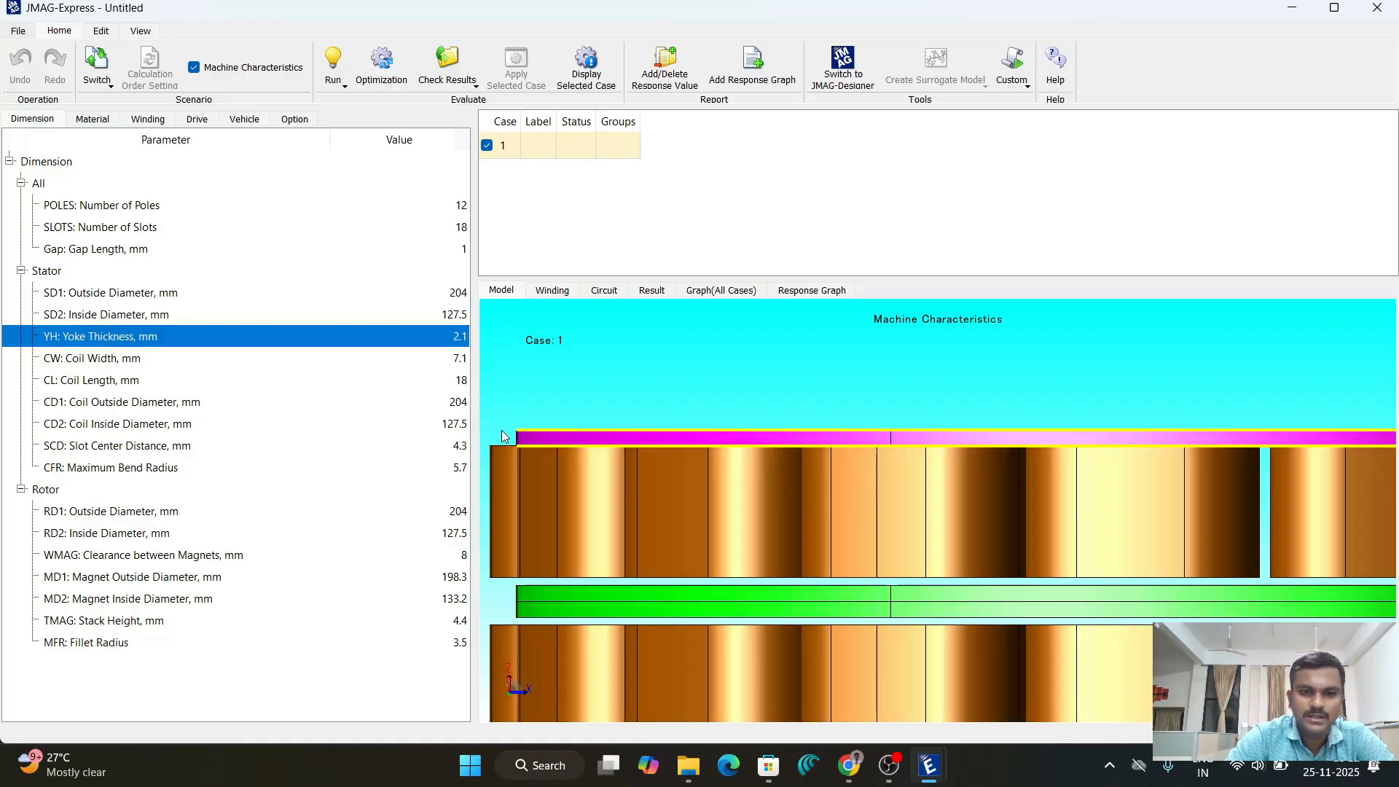
click(459, 342)
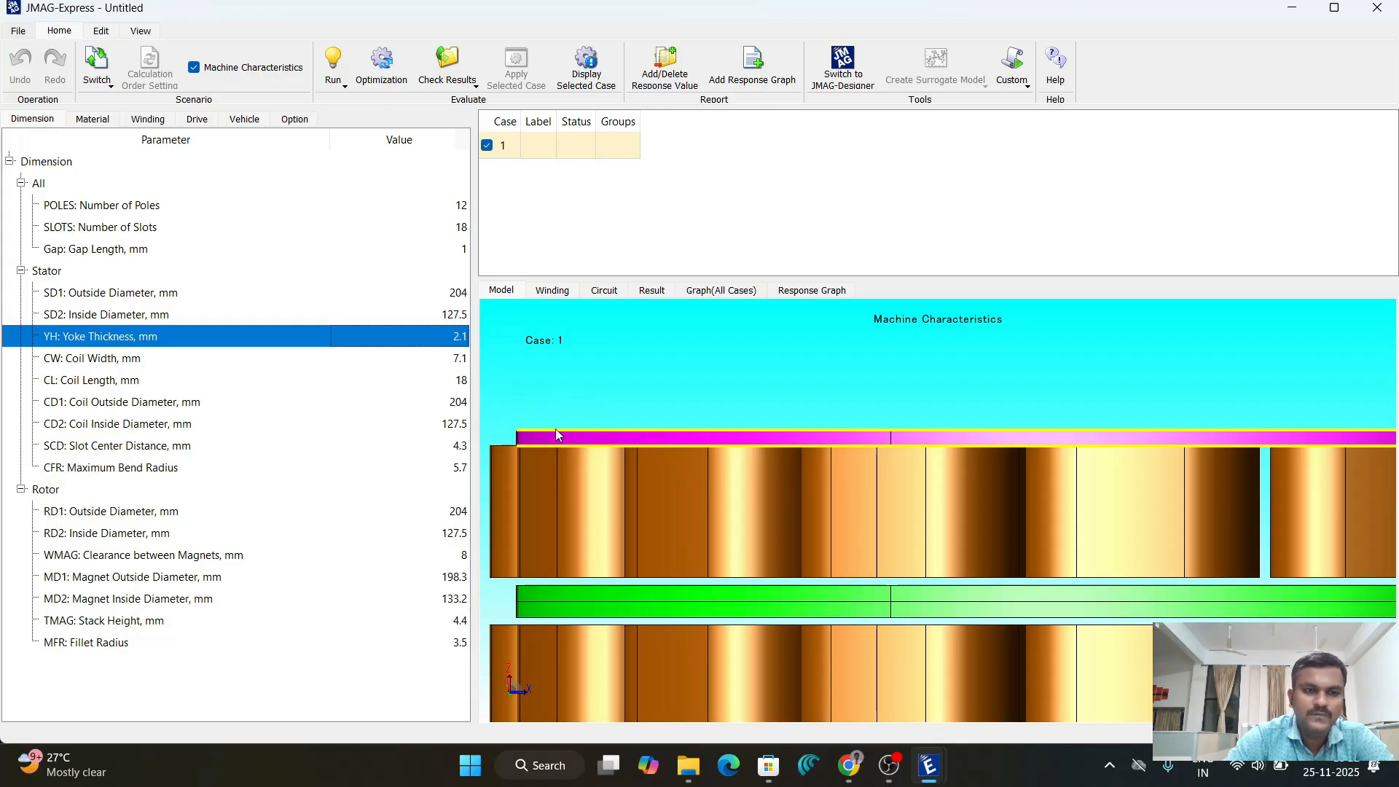
- Examine the stator's coil width in the Front view, and check the maximum bend radius parameter
click(454, 362)
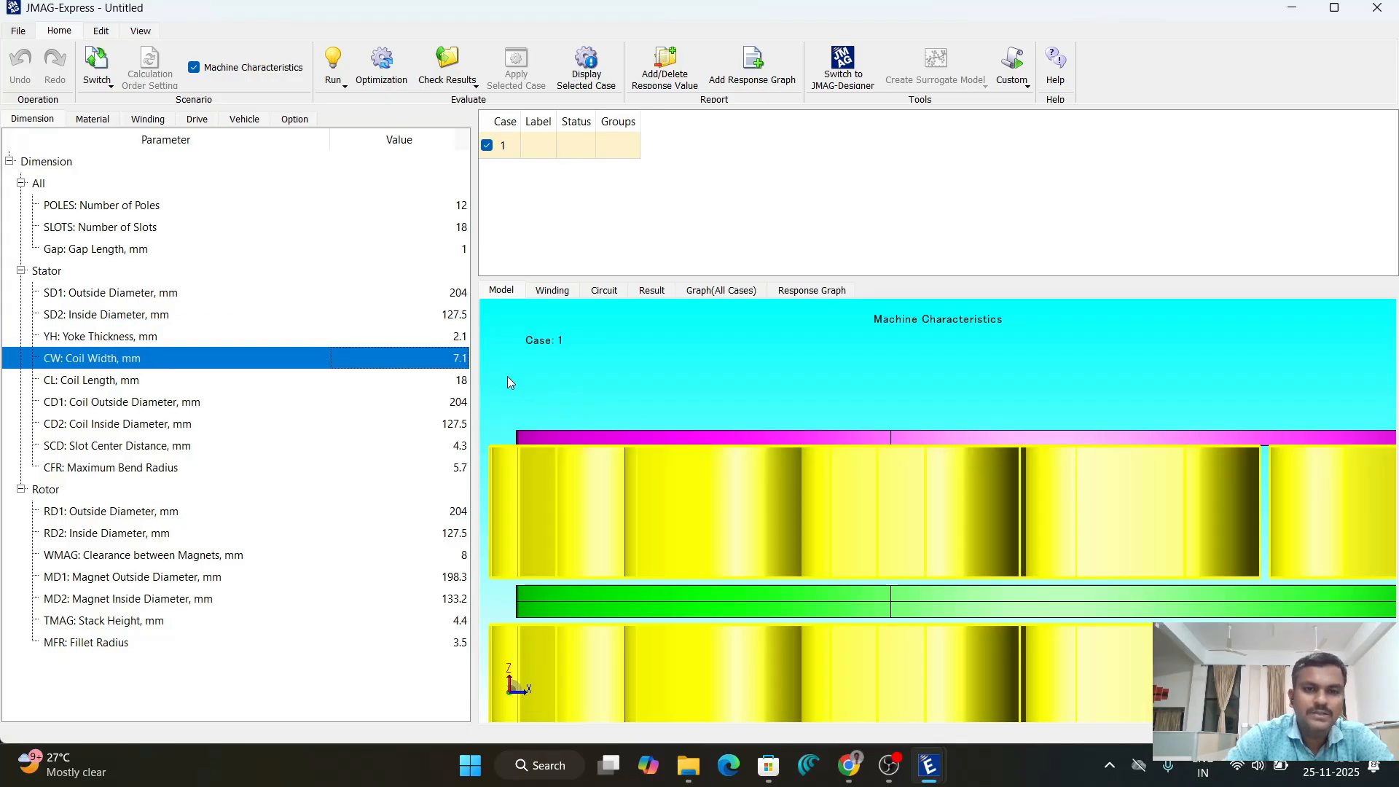
right_click(627, 398)
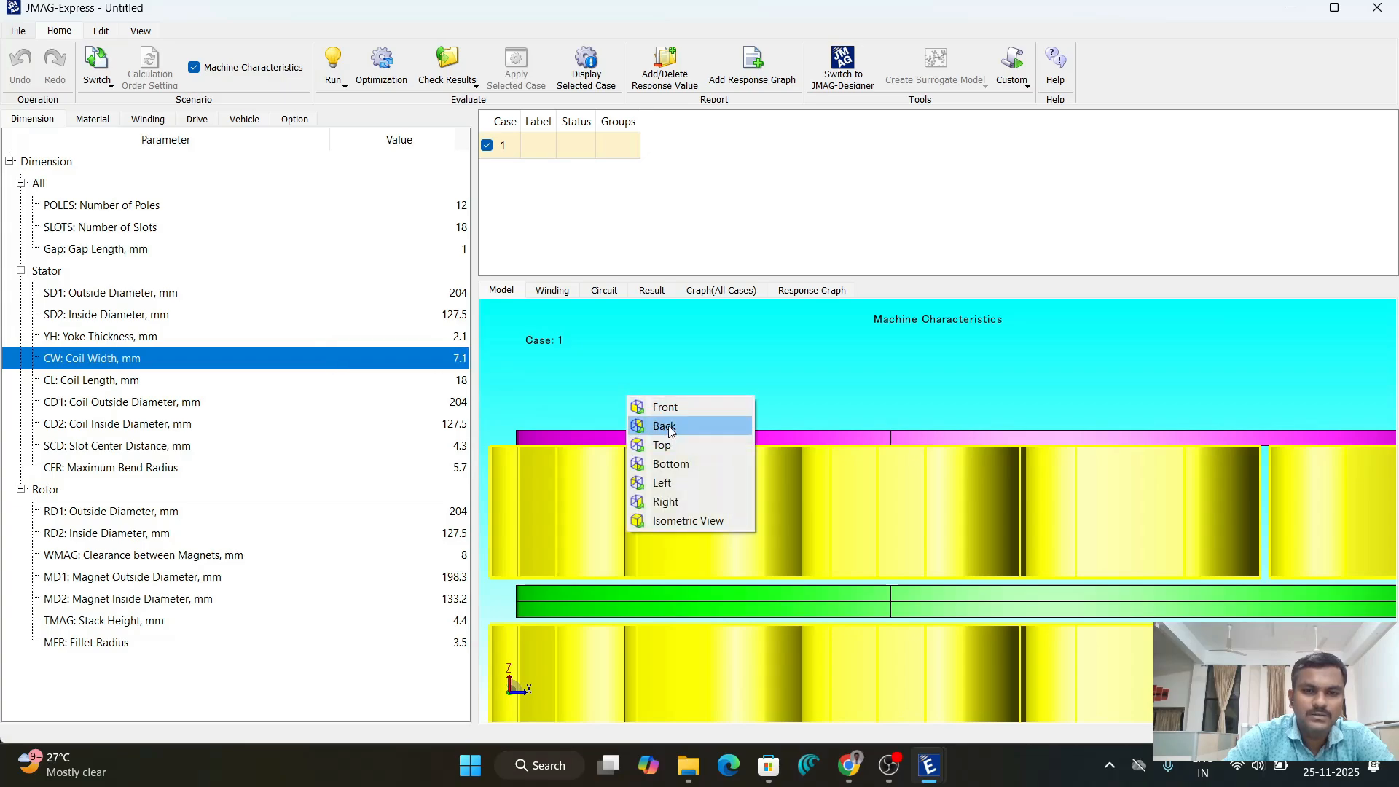
click(668, 410)
scroll(874, 437, down, 2)
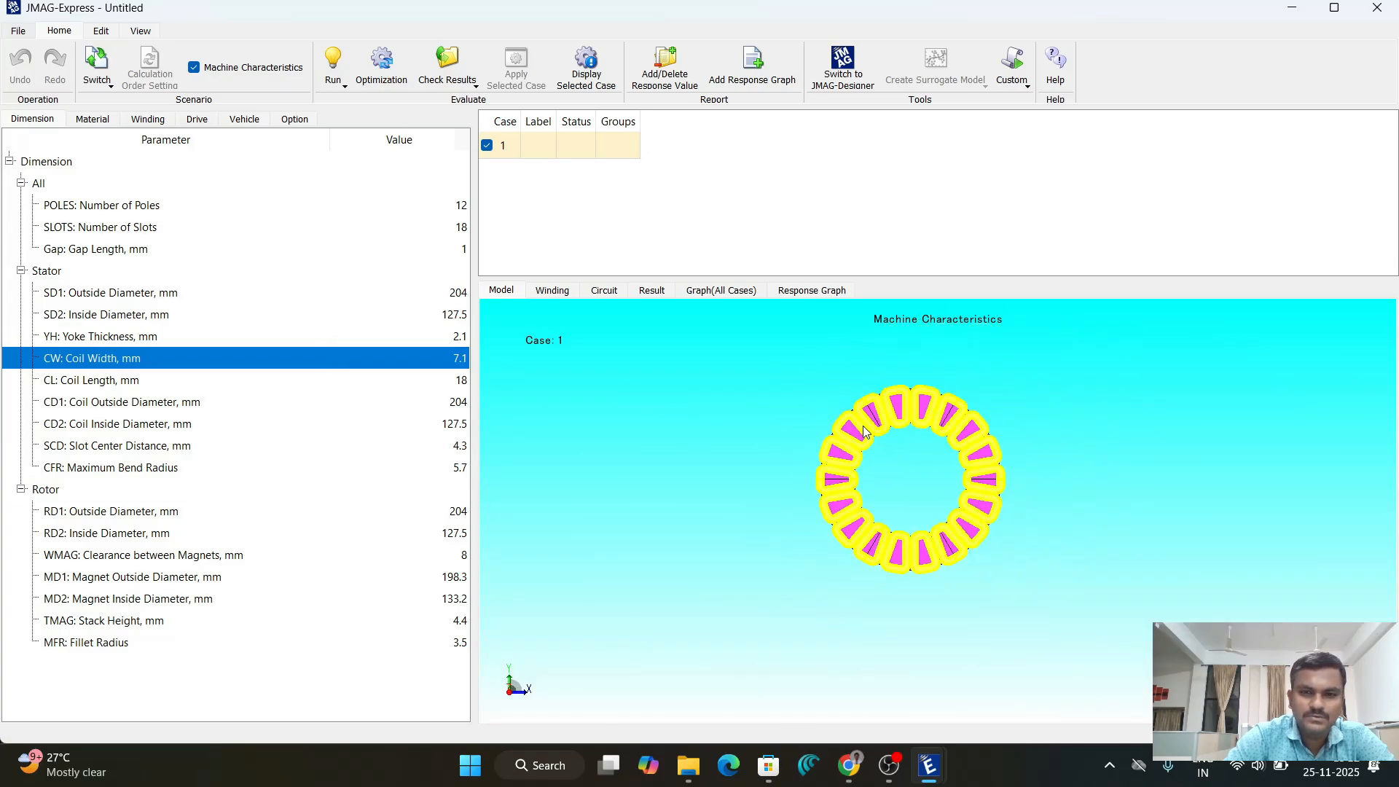
scroll(860, 436, up, 8)
scroll(864, 434, down, 1)
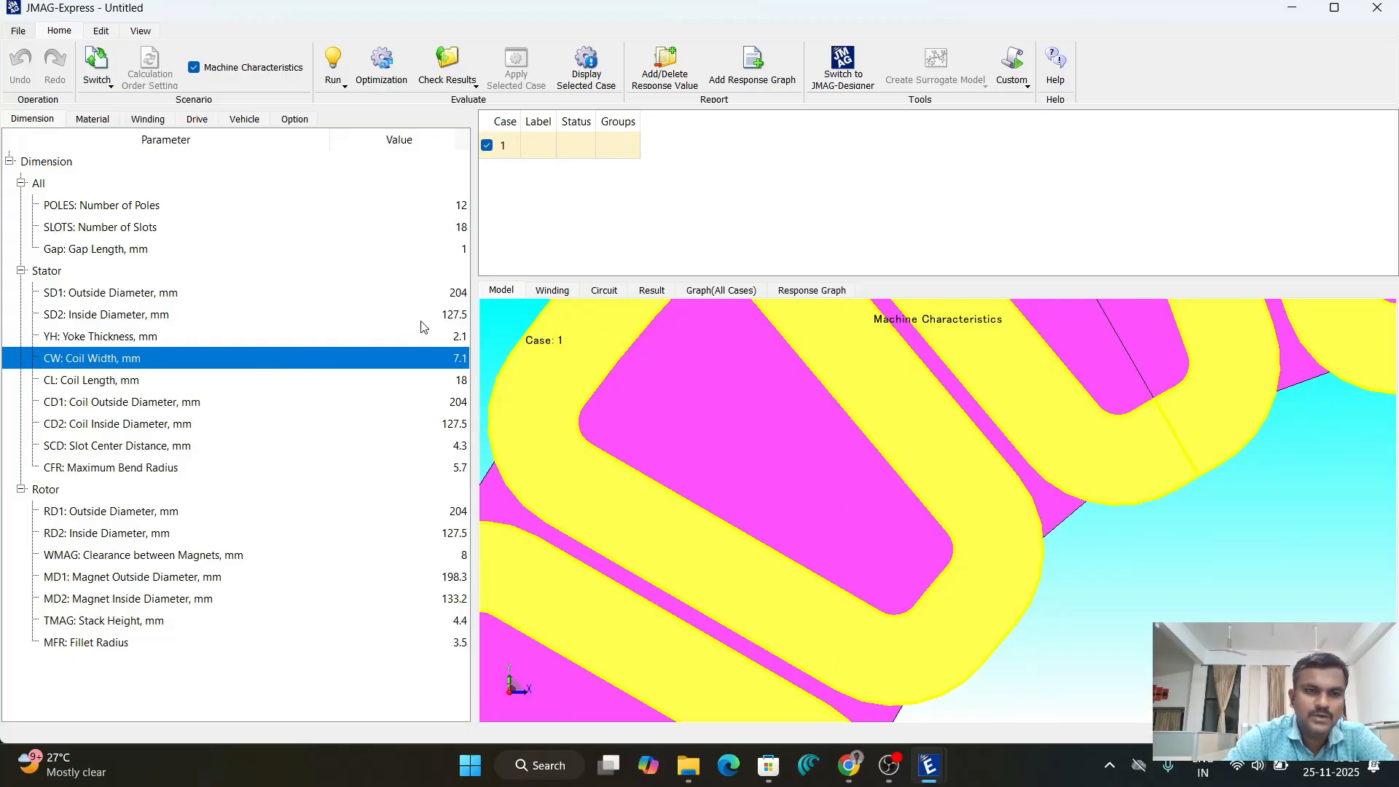
click(450, 473)
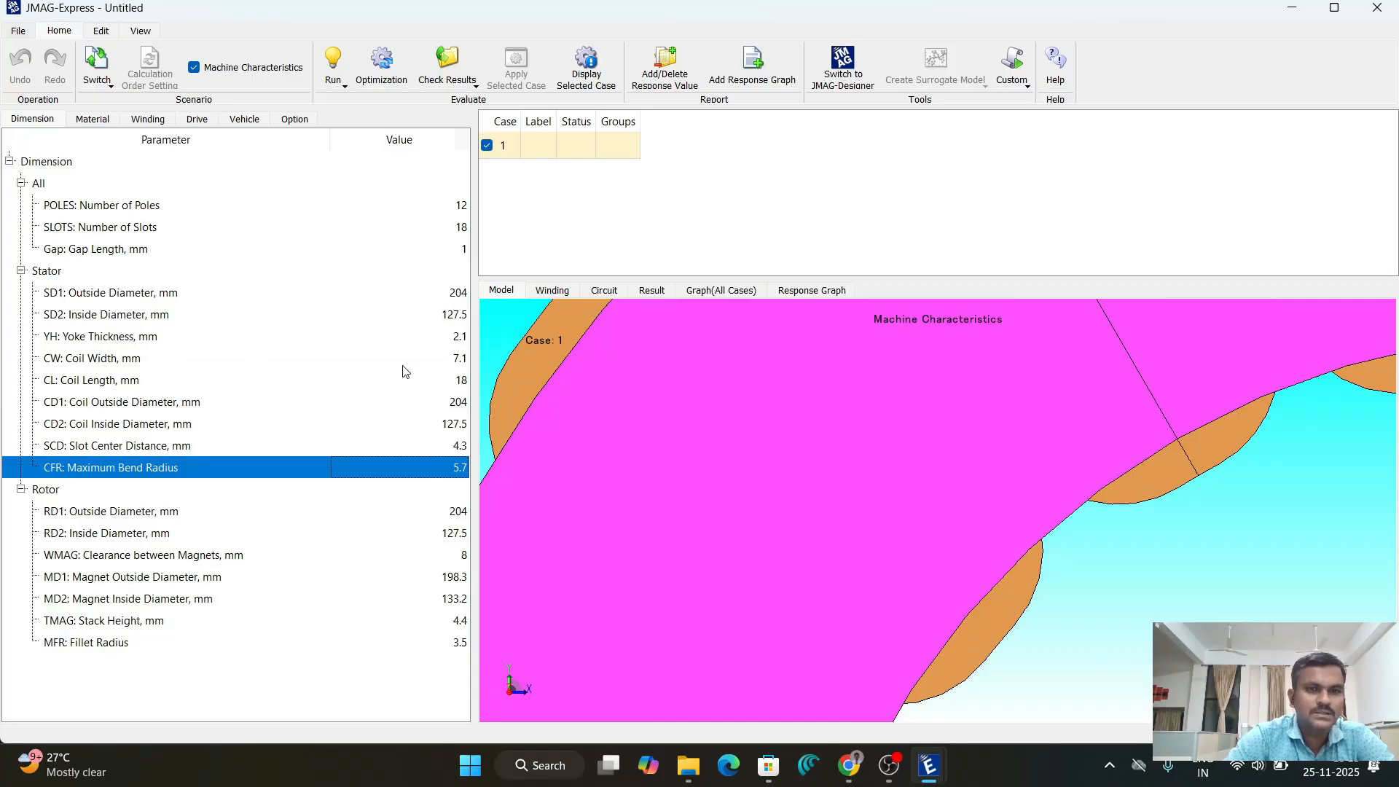
- Display the material settings and highlight the rotor magnets and the Stator/Coil<1> coils on the model
click(97, 120)
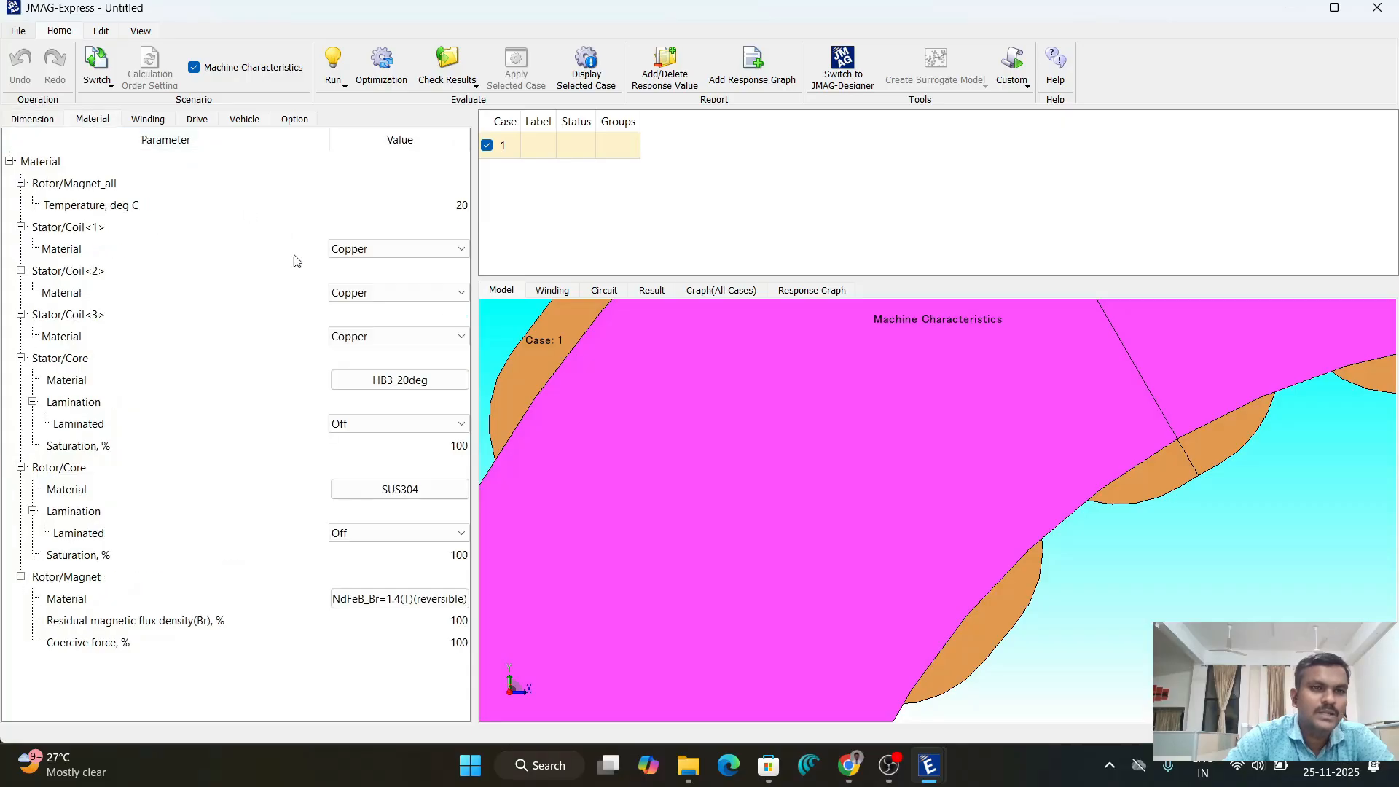
scroll(861, 508, up, 3)
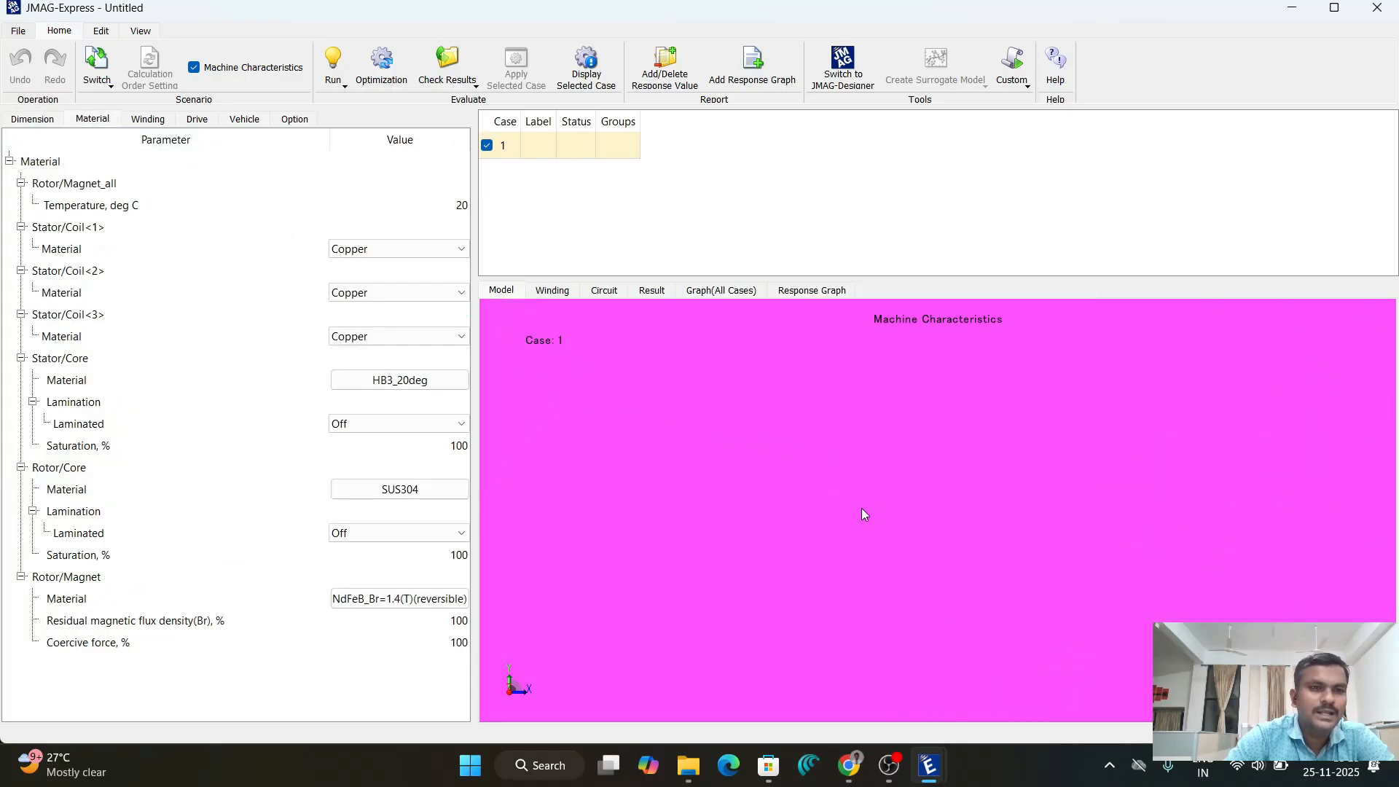
scroll(834, 502, down, 4)
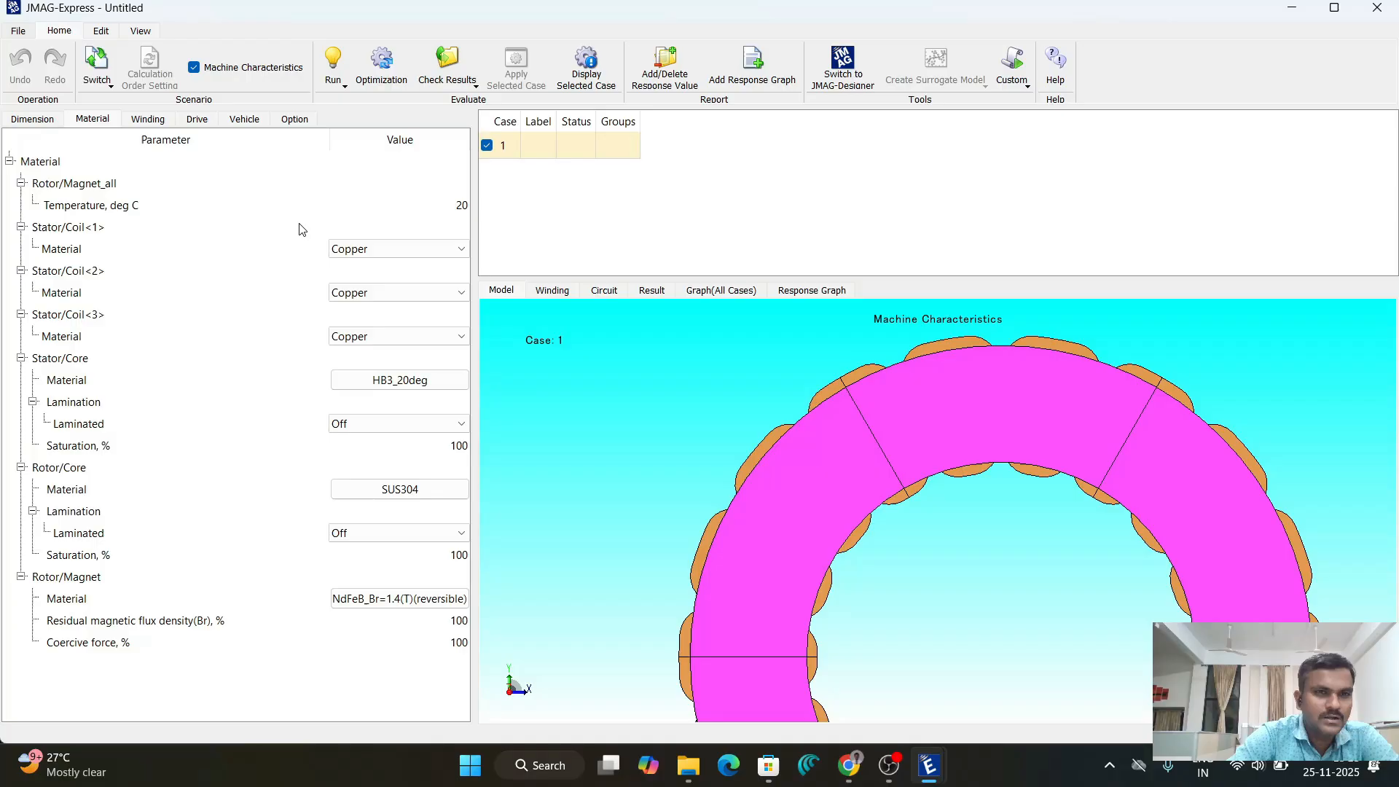
click(462, 211)
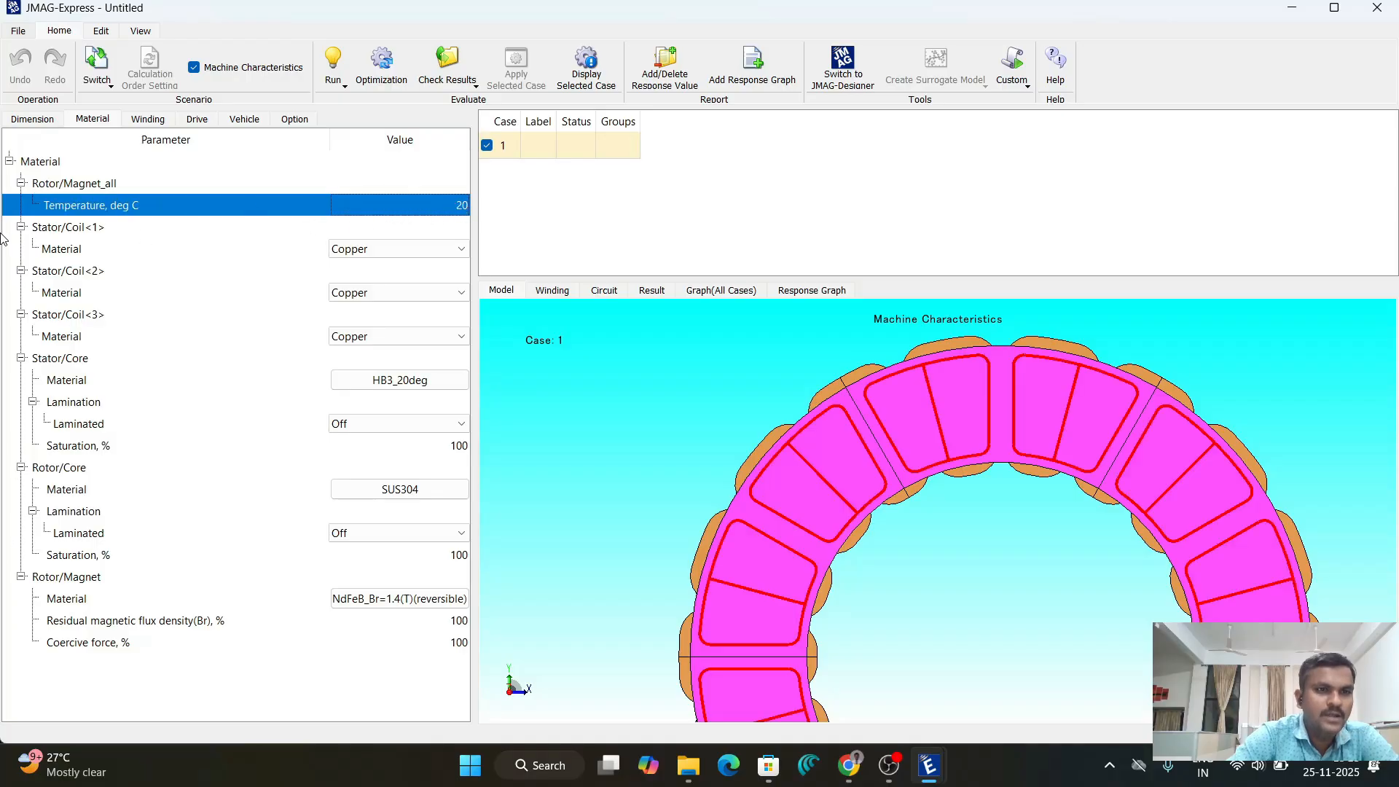
click(86, 229)
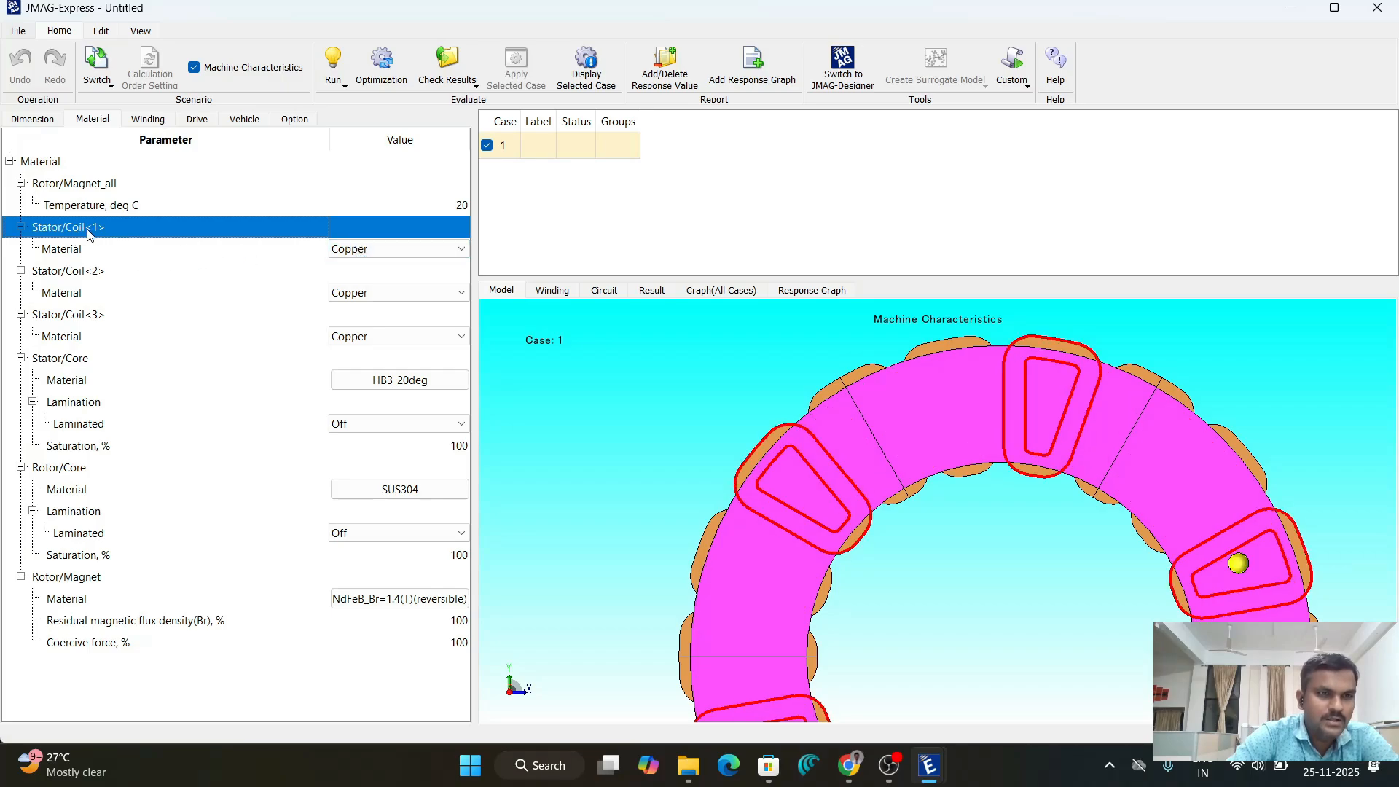
- Look through the material library for the stator core and close it without changing the material
click(76, 361)
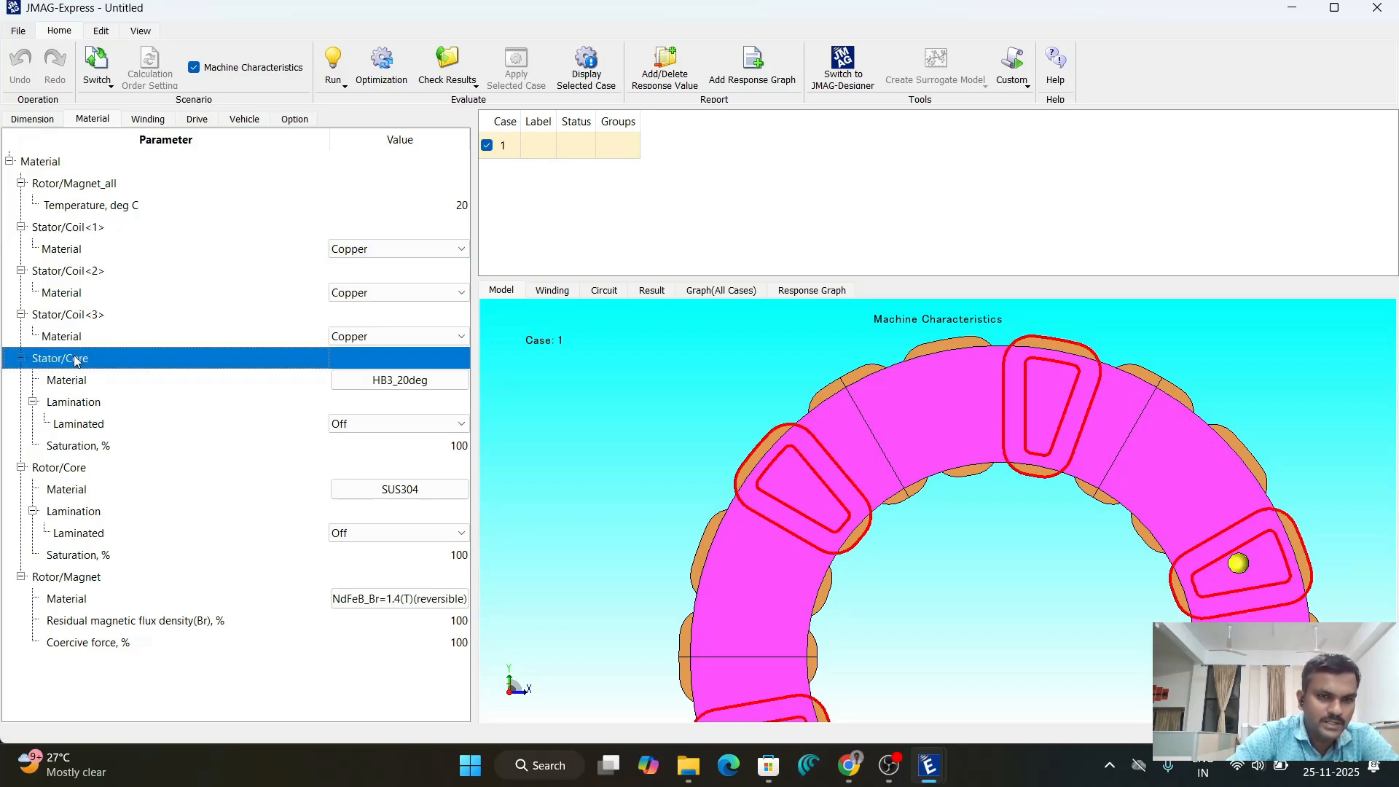
click(386, 387)
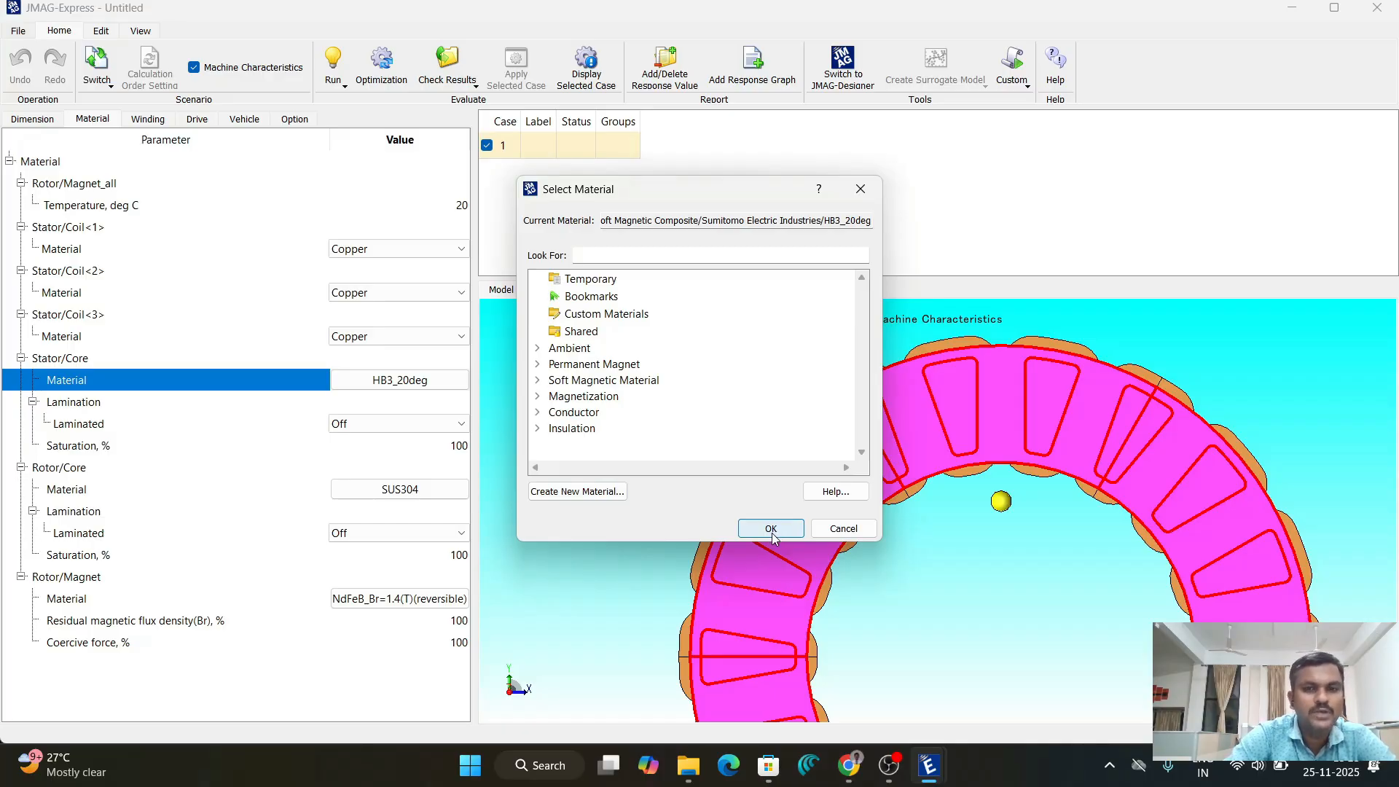
click(835, 532)
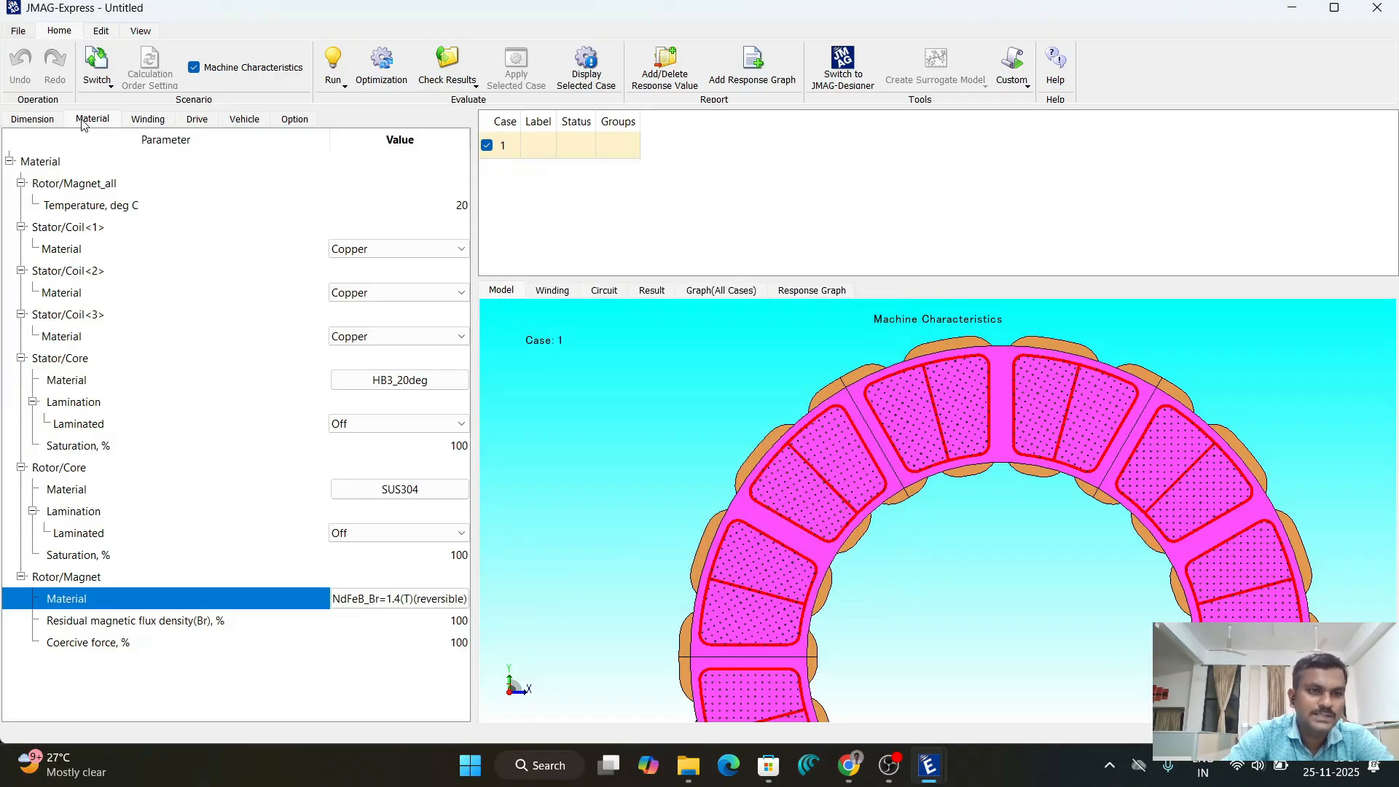
- Display the winding parameters and set the stator coil's input type to Turn and Wire Size
click(148, 122)
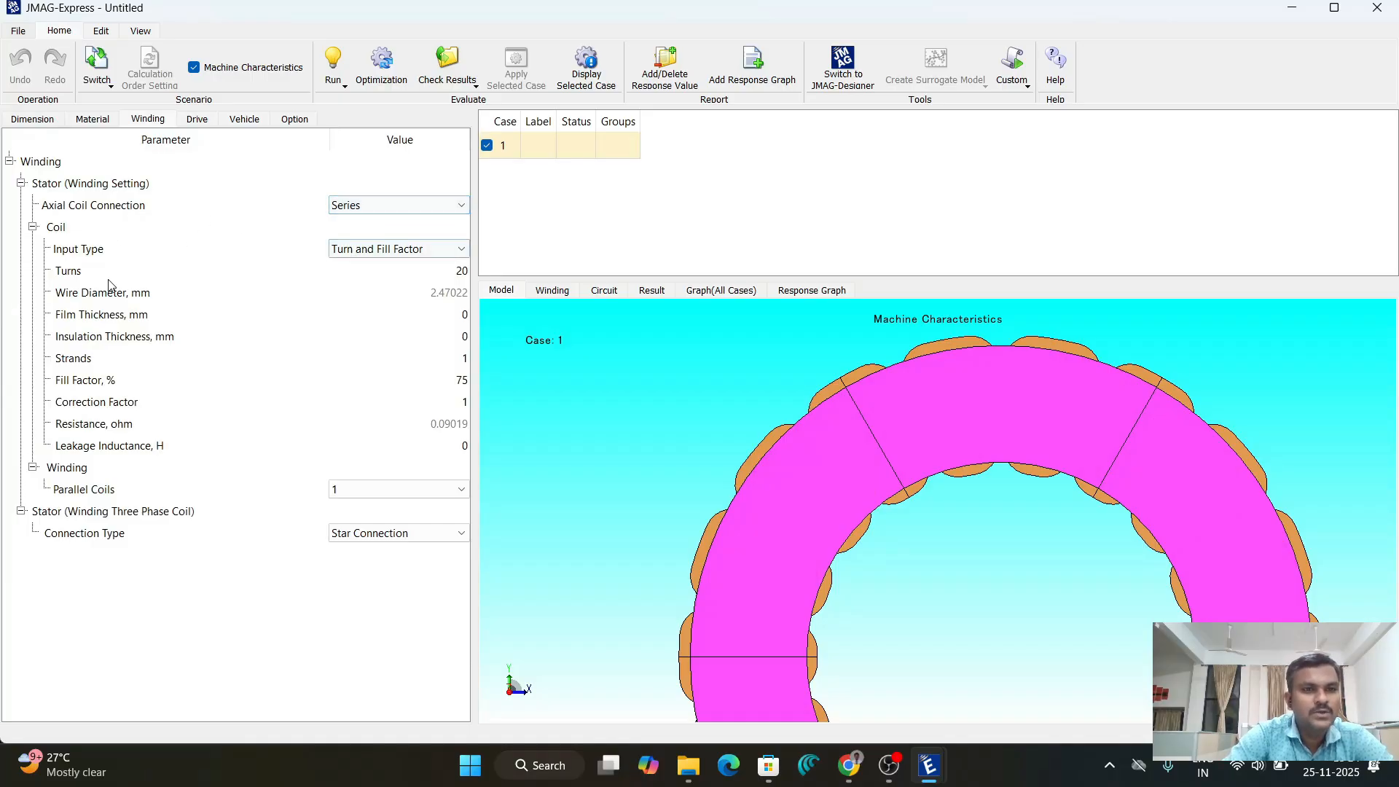
click(364, 250)
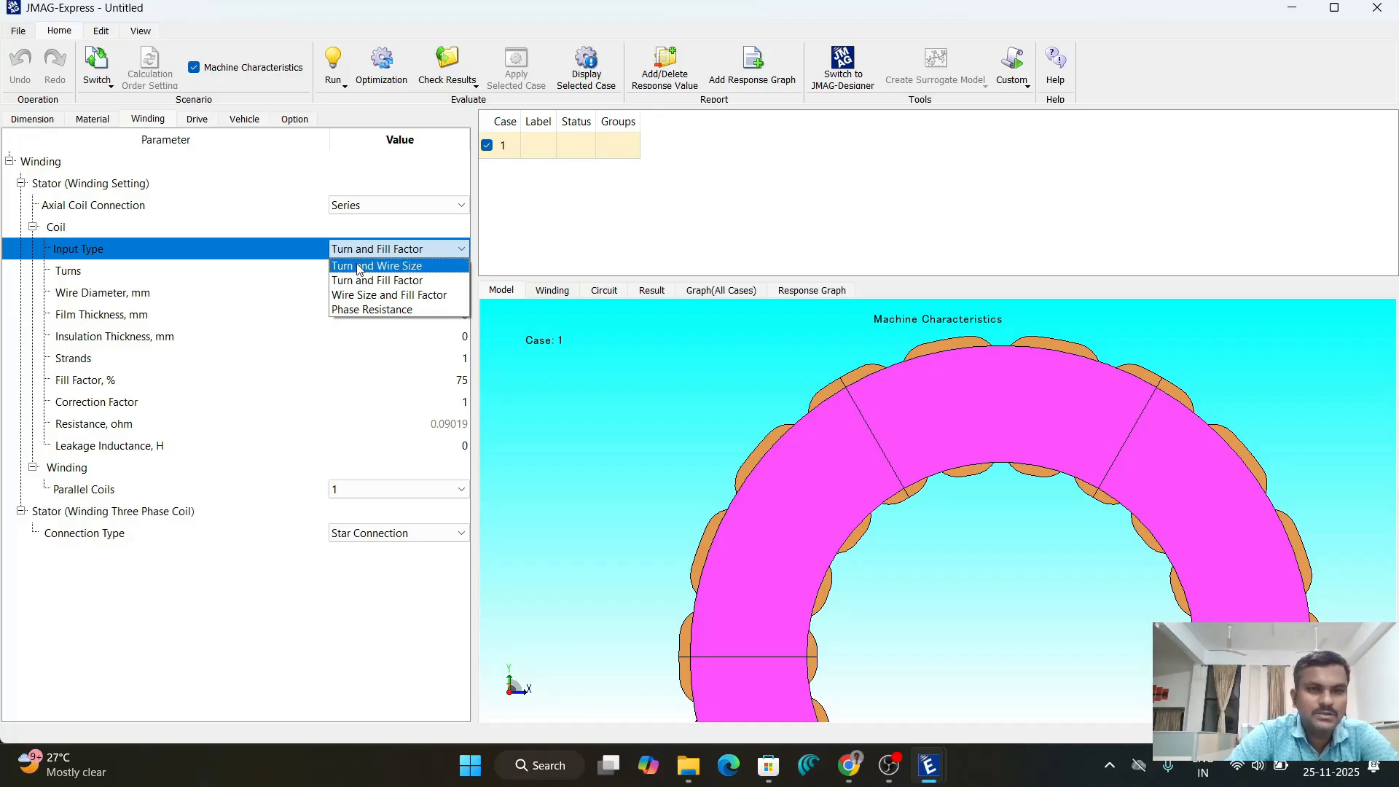
click(358, 266)
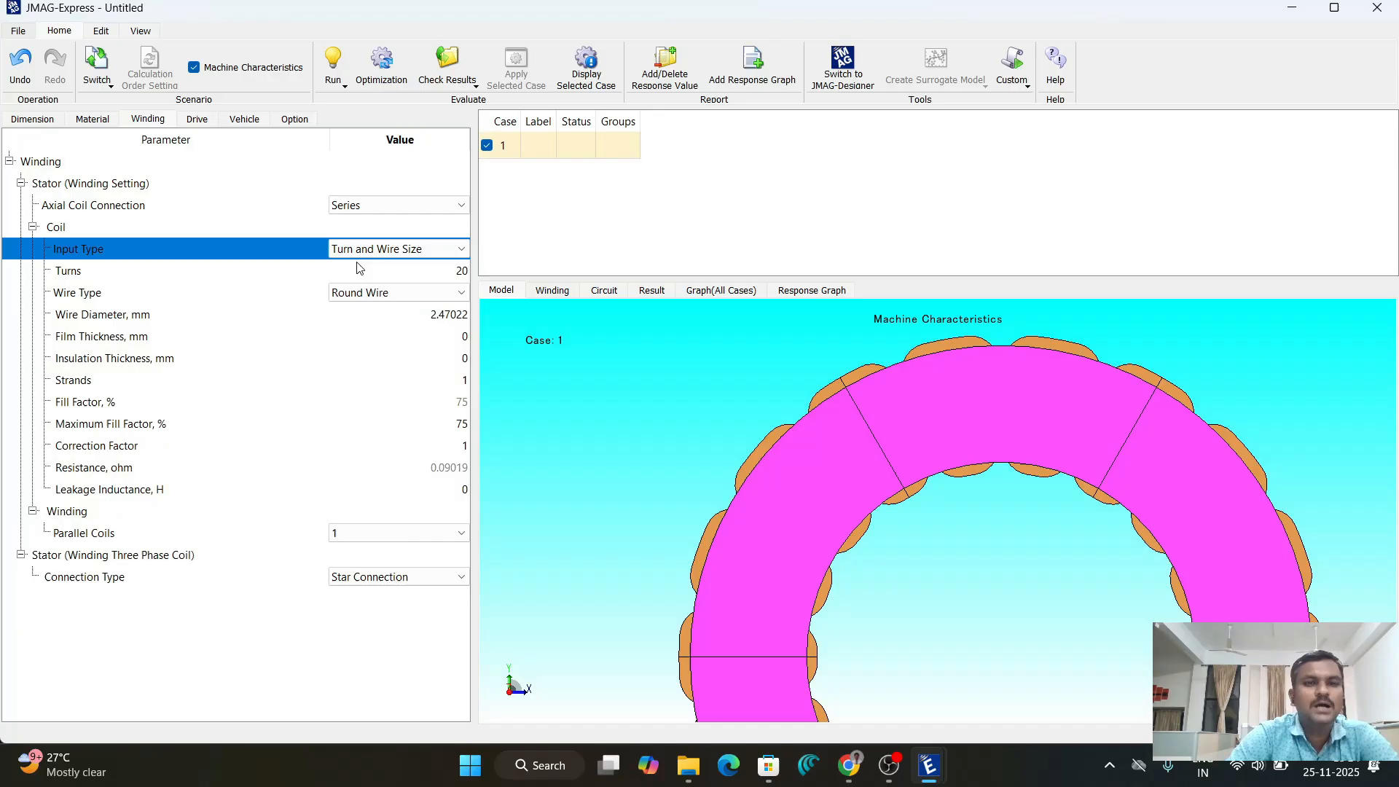
click(458, 273)
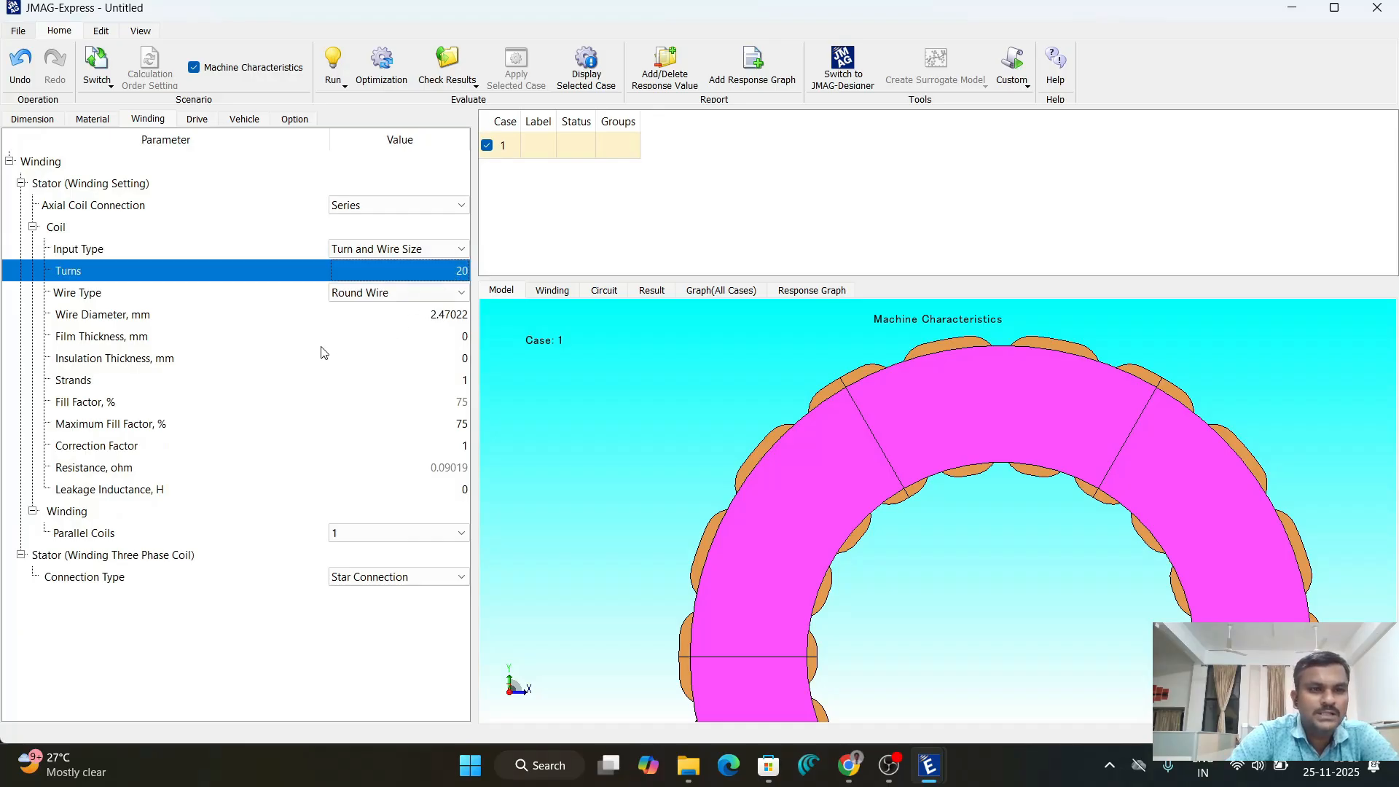
click(437, 318)
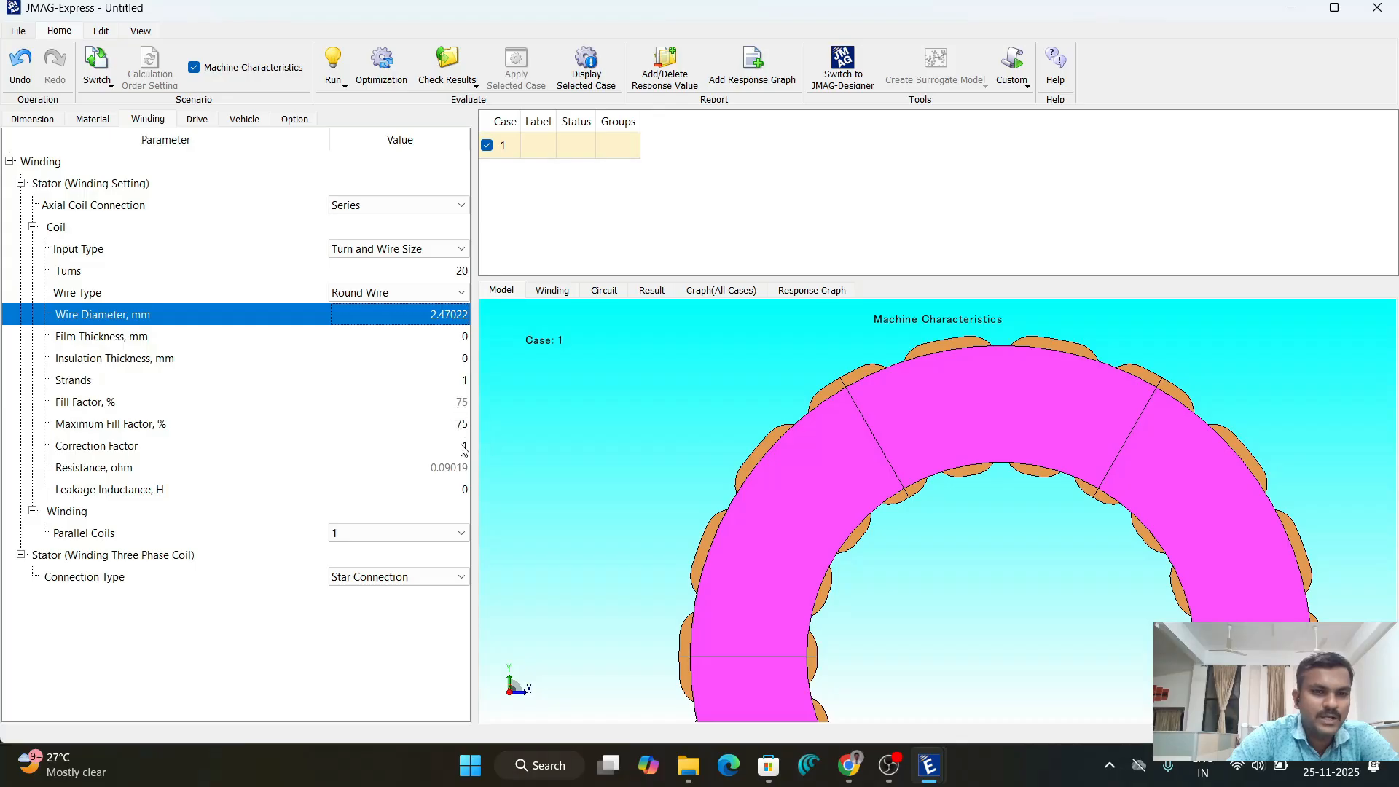
click(397, 248)
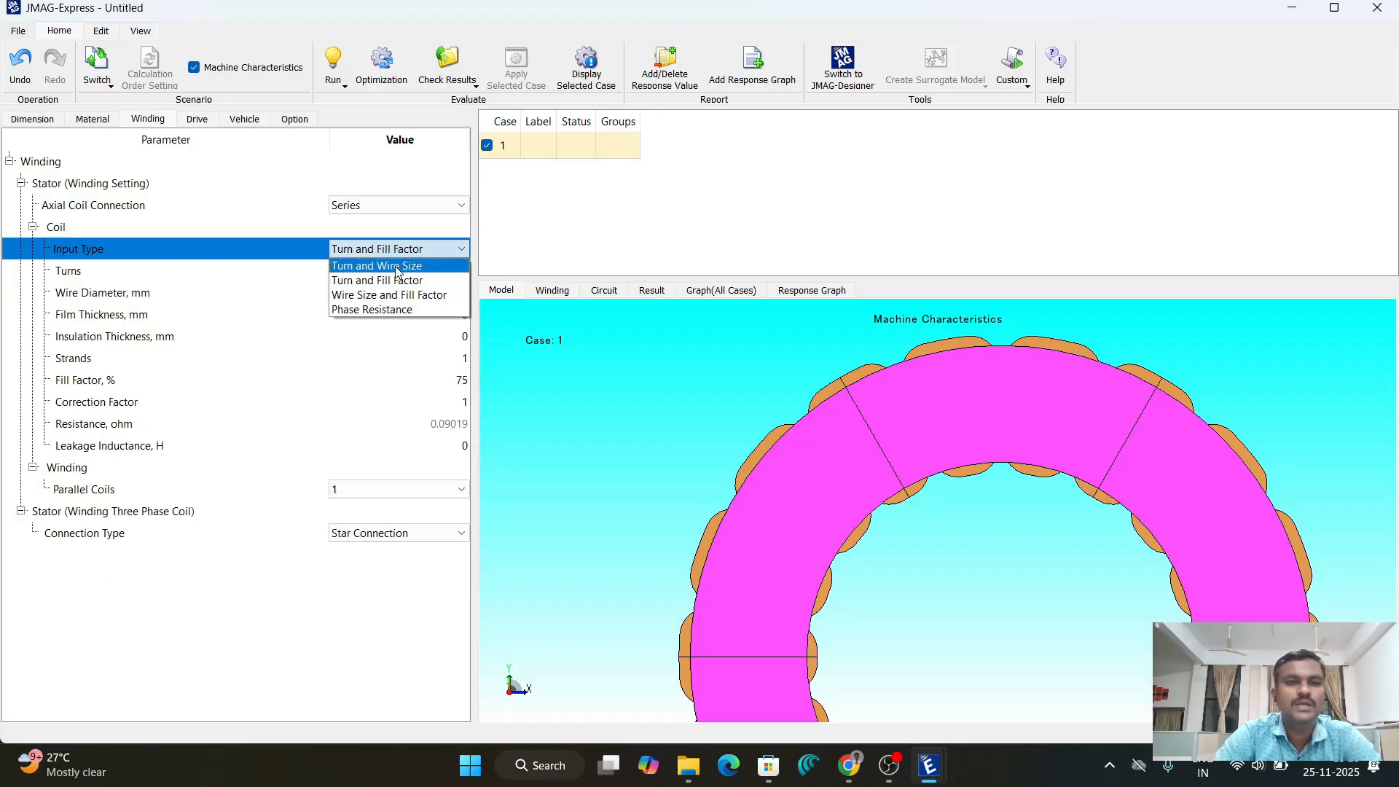
click(396, 267)
- Set the stator coil to 120 turns with a wire diameter of 0.6 mm
click(451, 273)
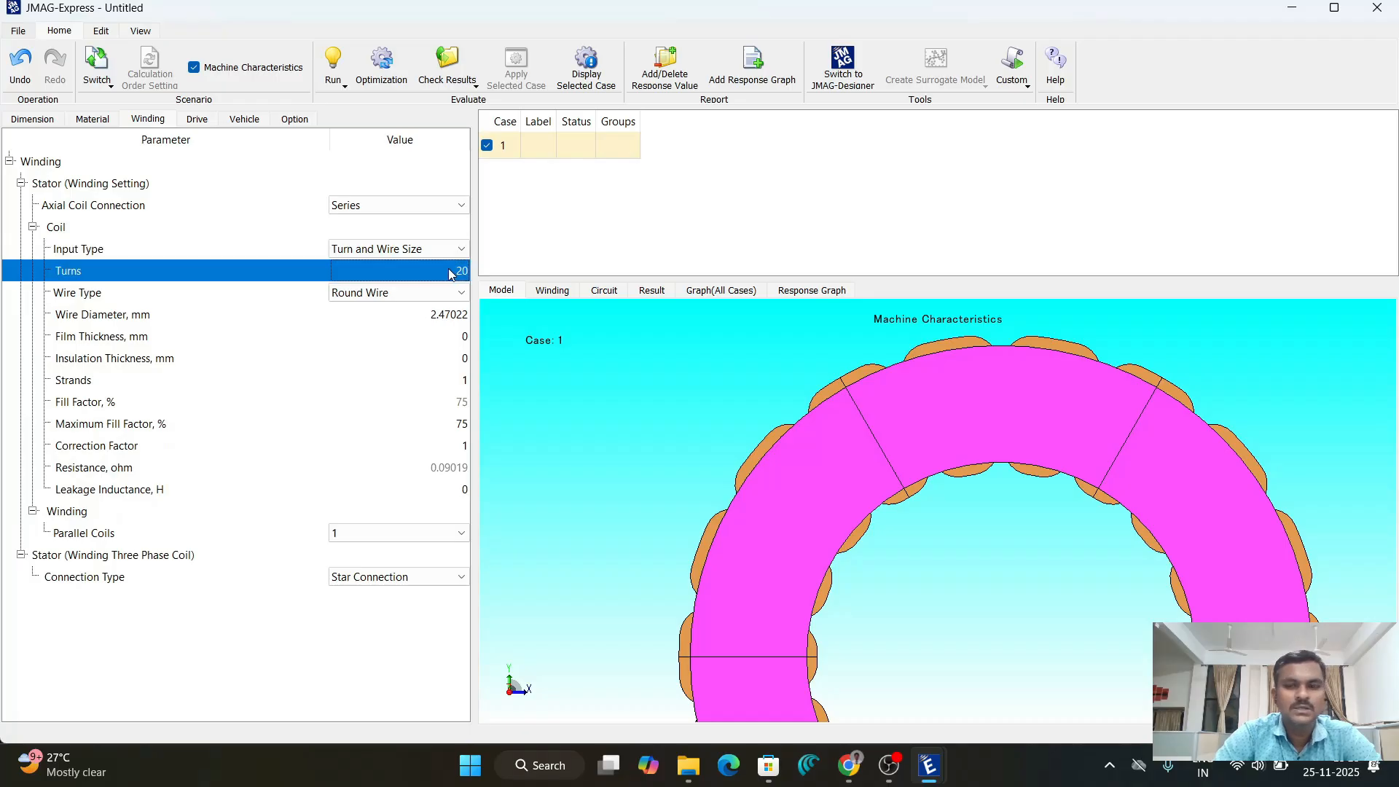
text(120)
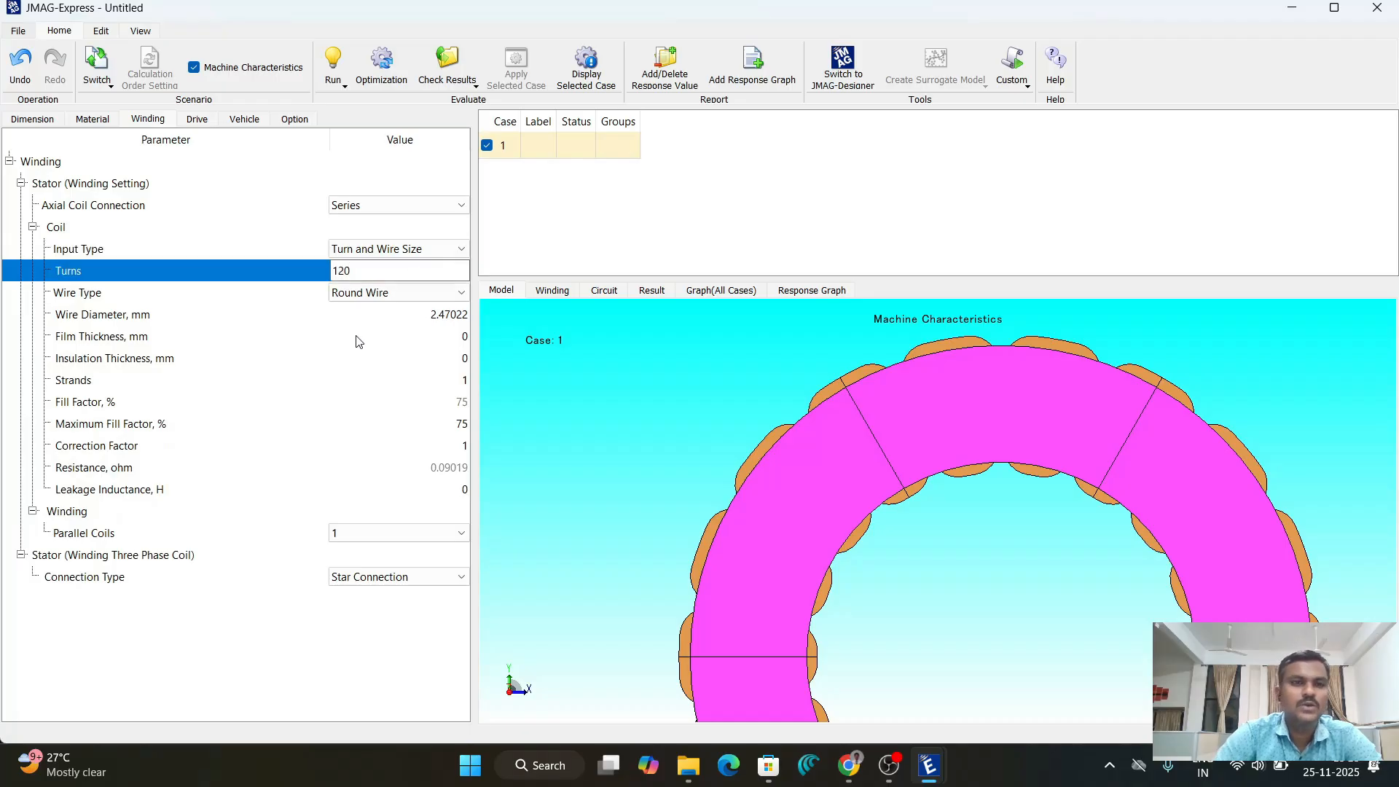
click(441, 315)
text(0.6)
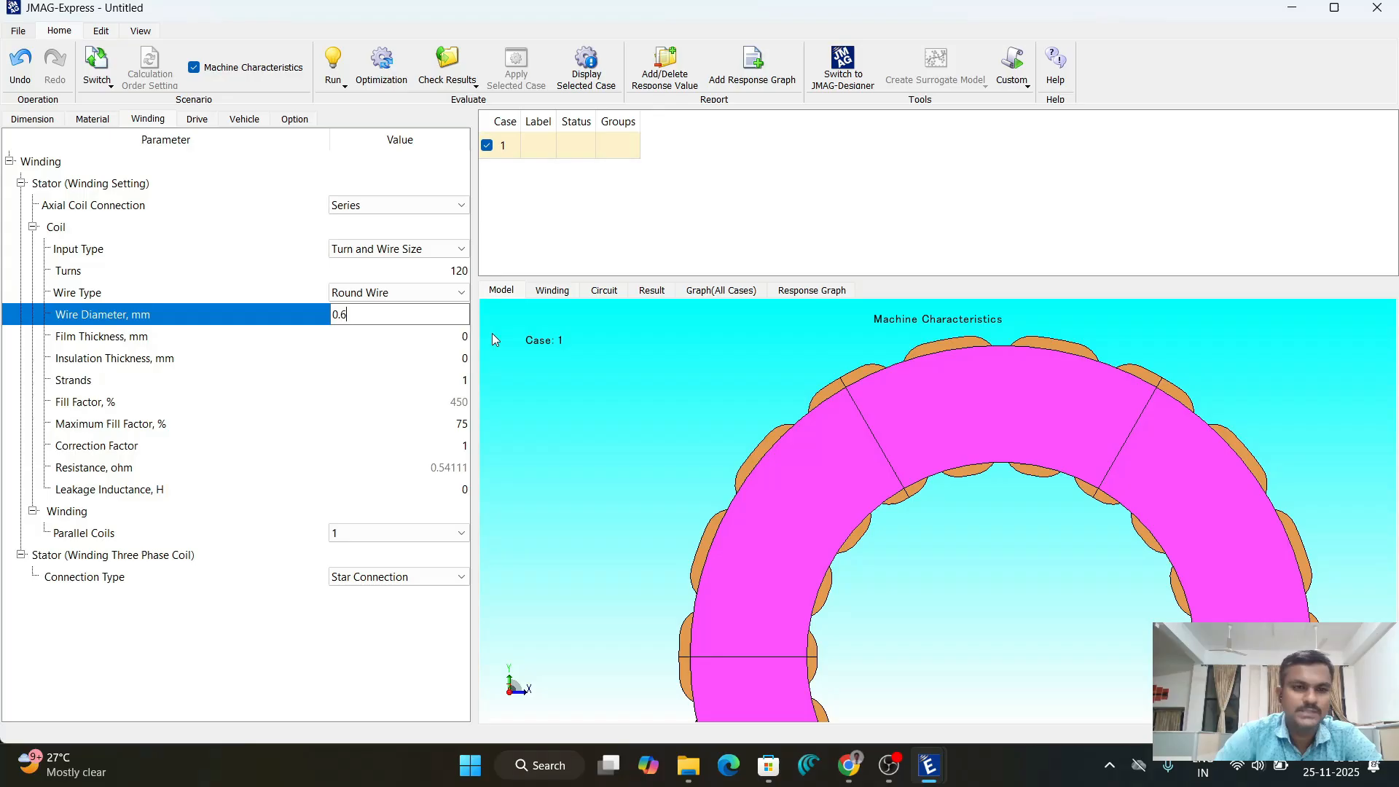
key(Return)
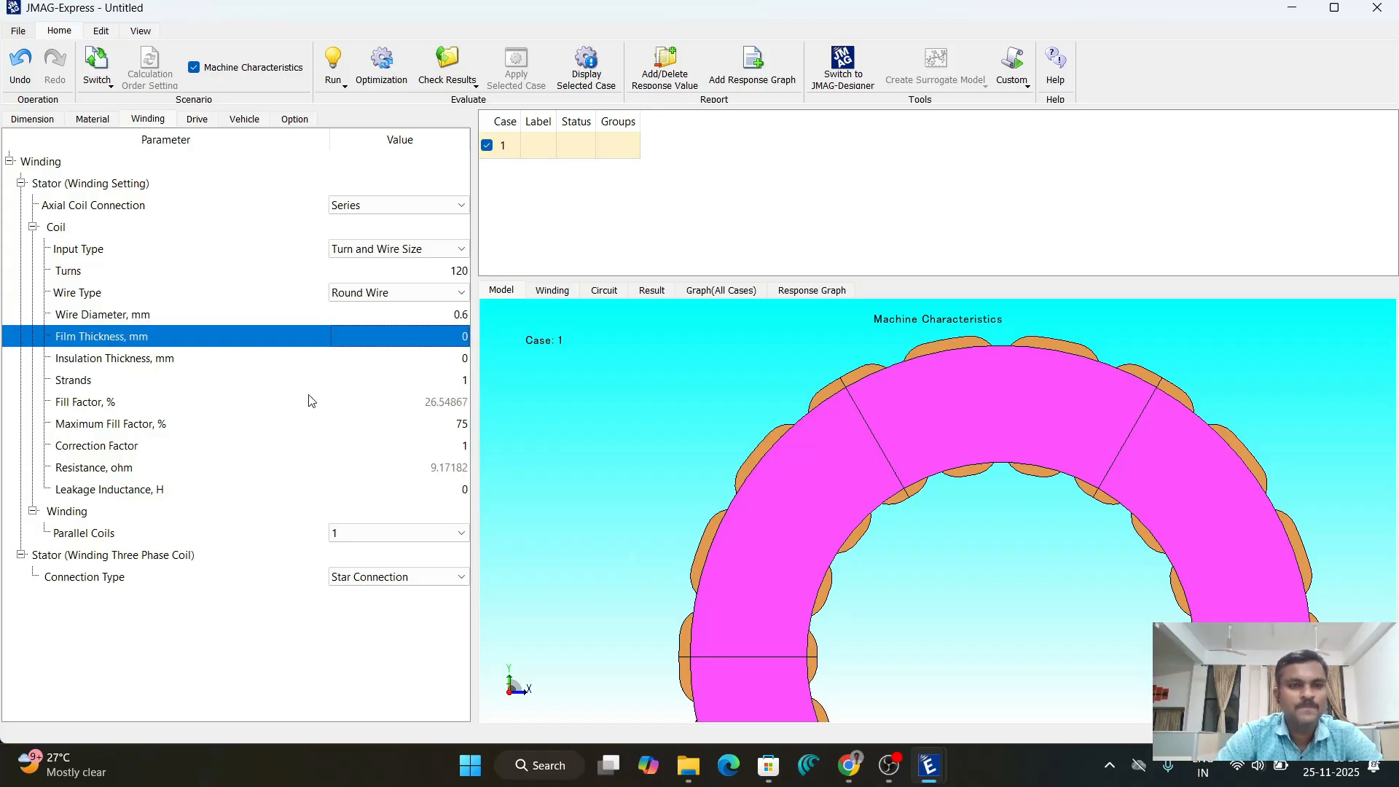
- In the drive circuit settings, set the maximum voltage to 48 V and the maximum current to 35 A
click(196, 120)
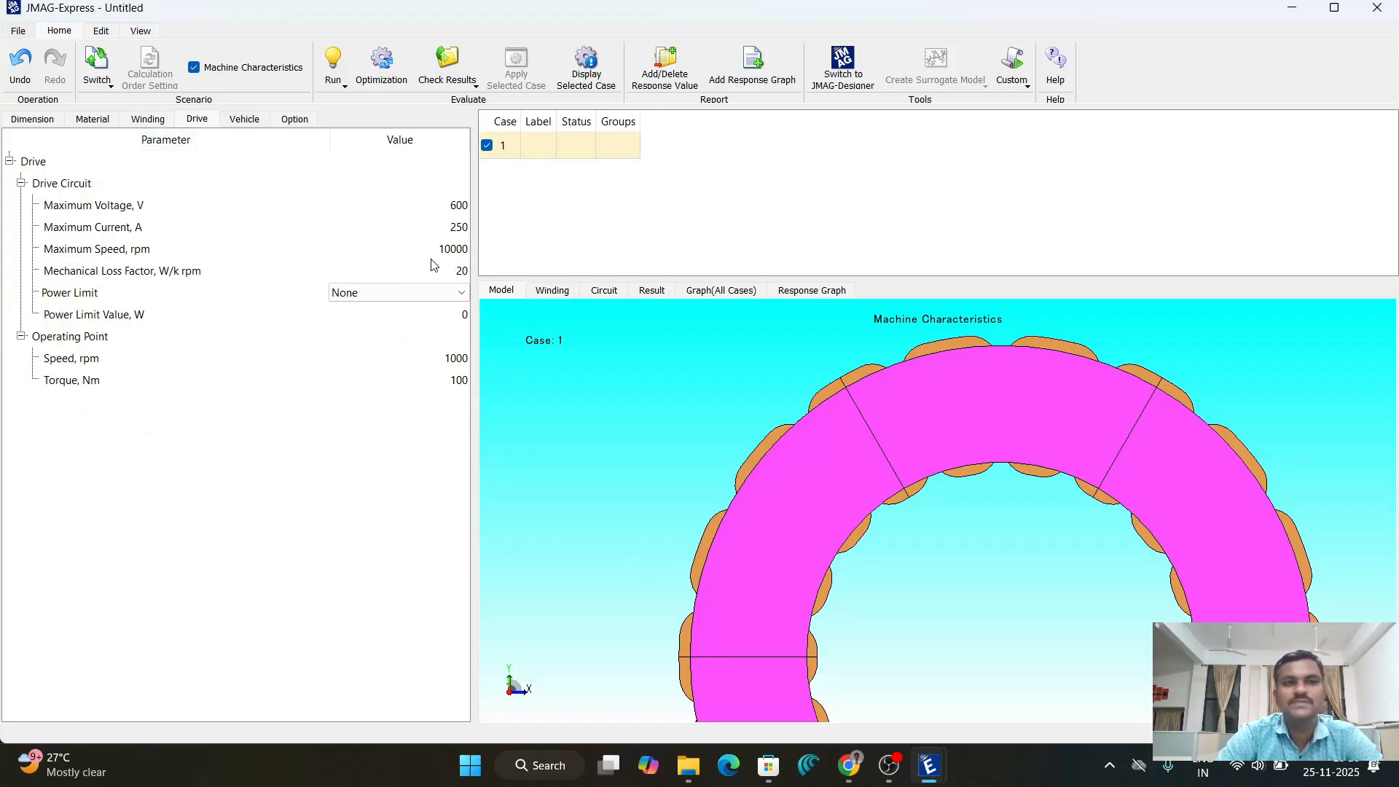
click(459, 207)
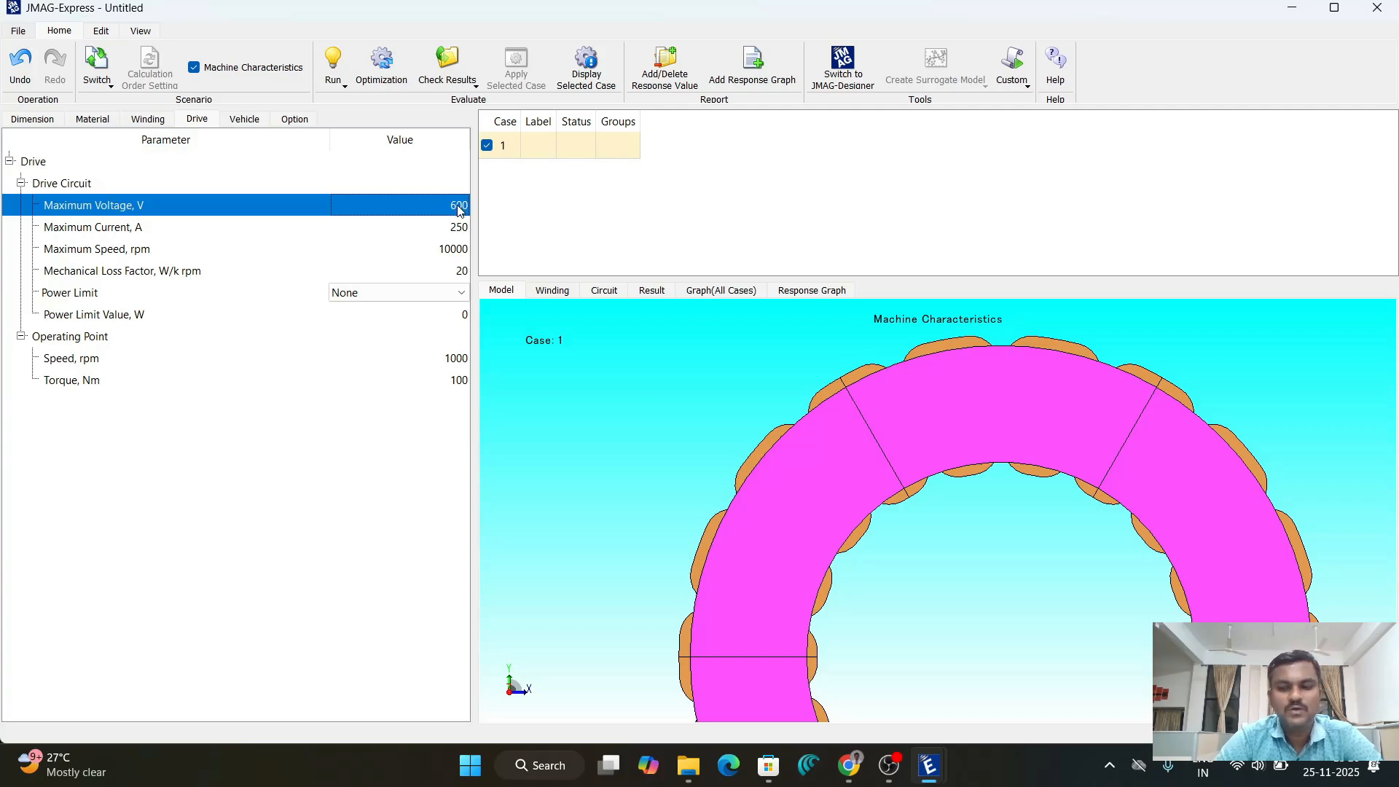
text(48)
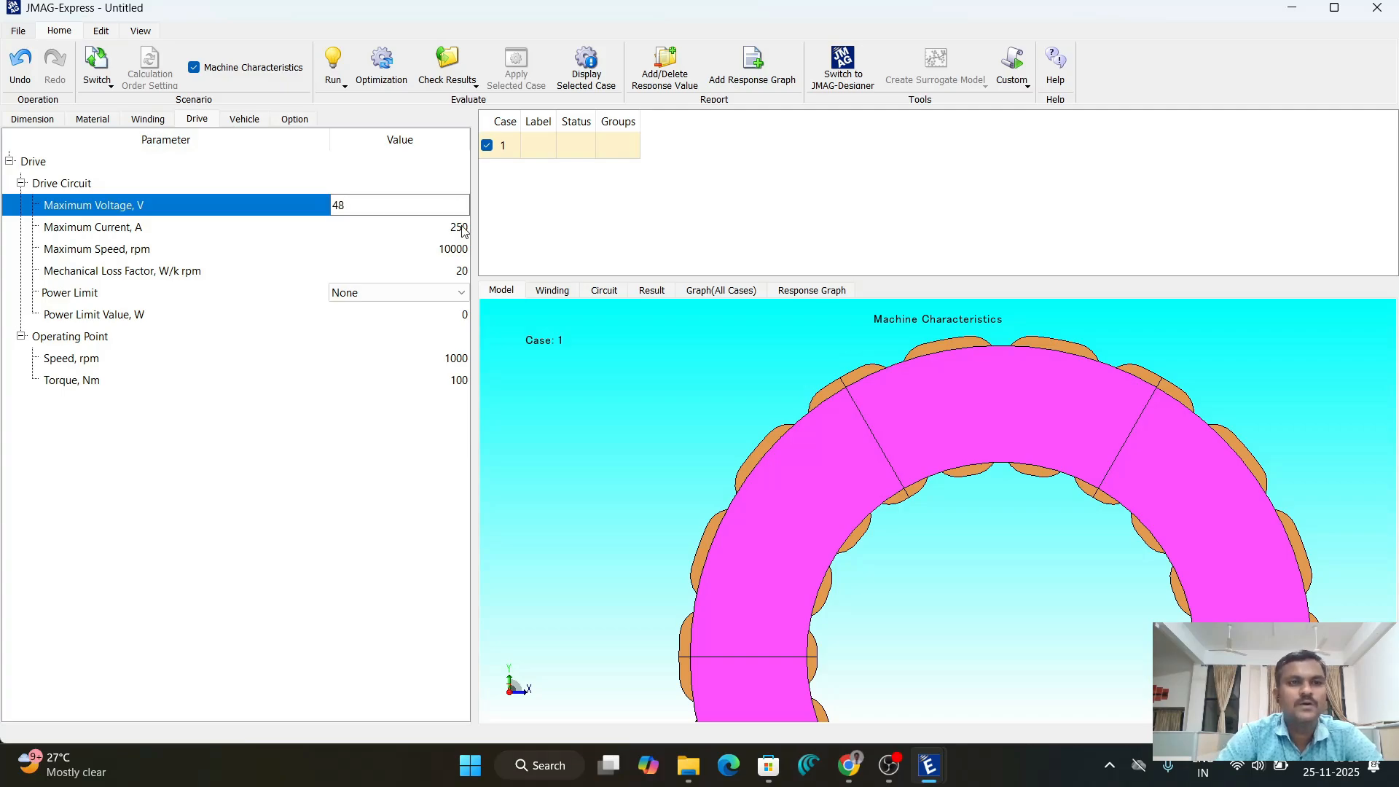
click(461, 231)
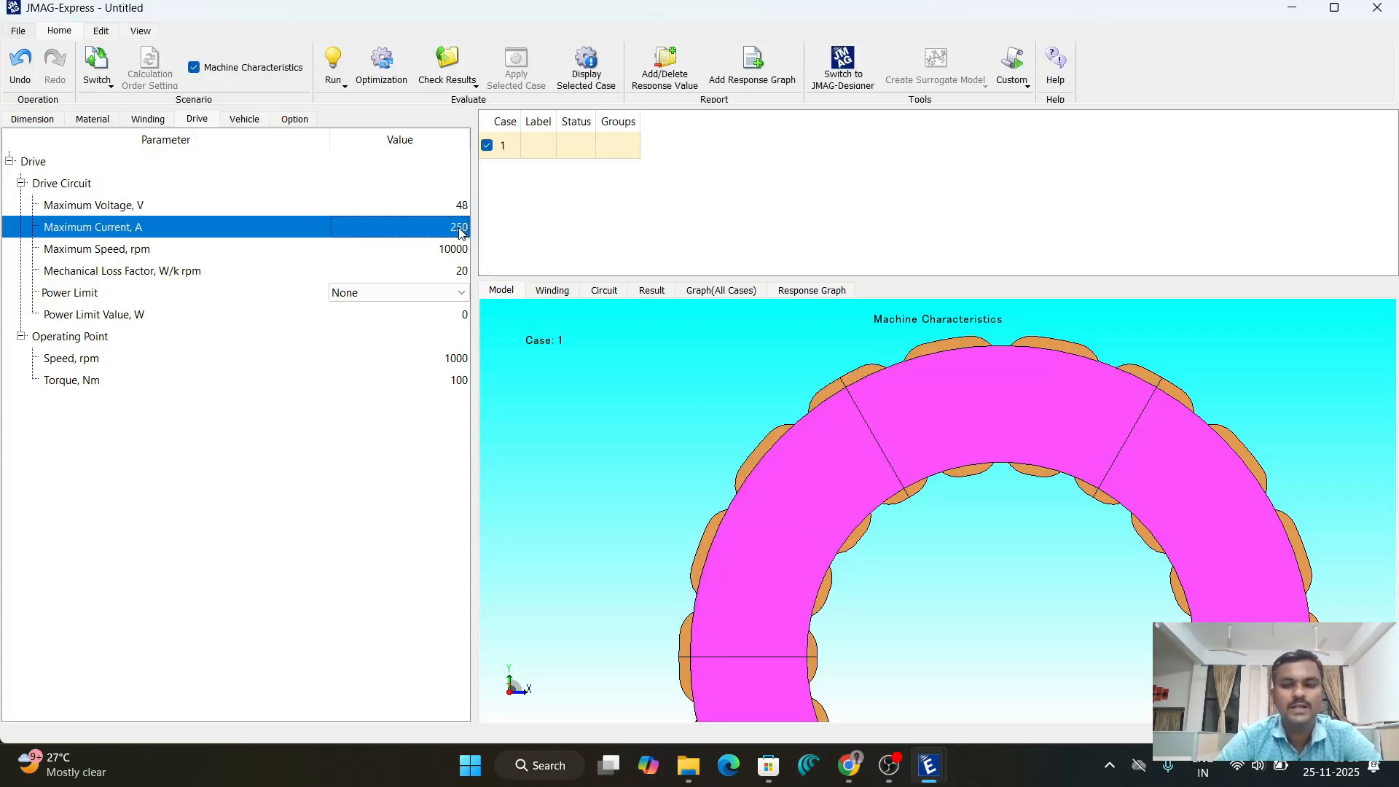
text(35)
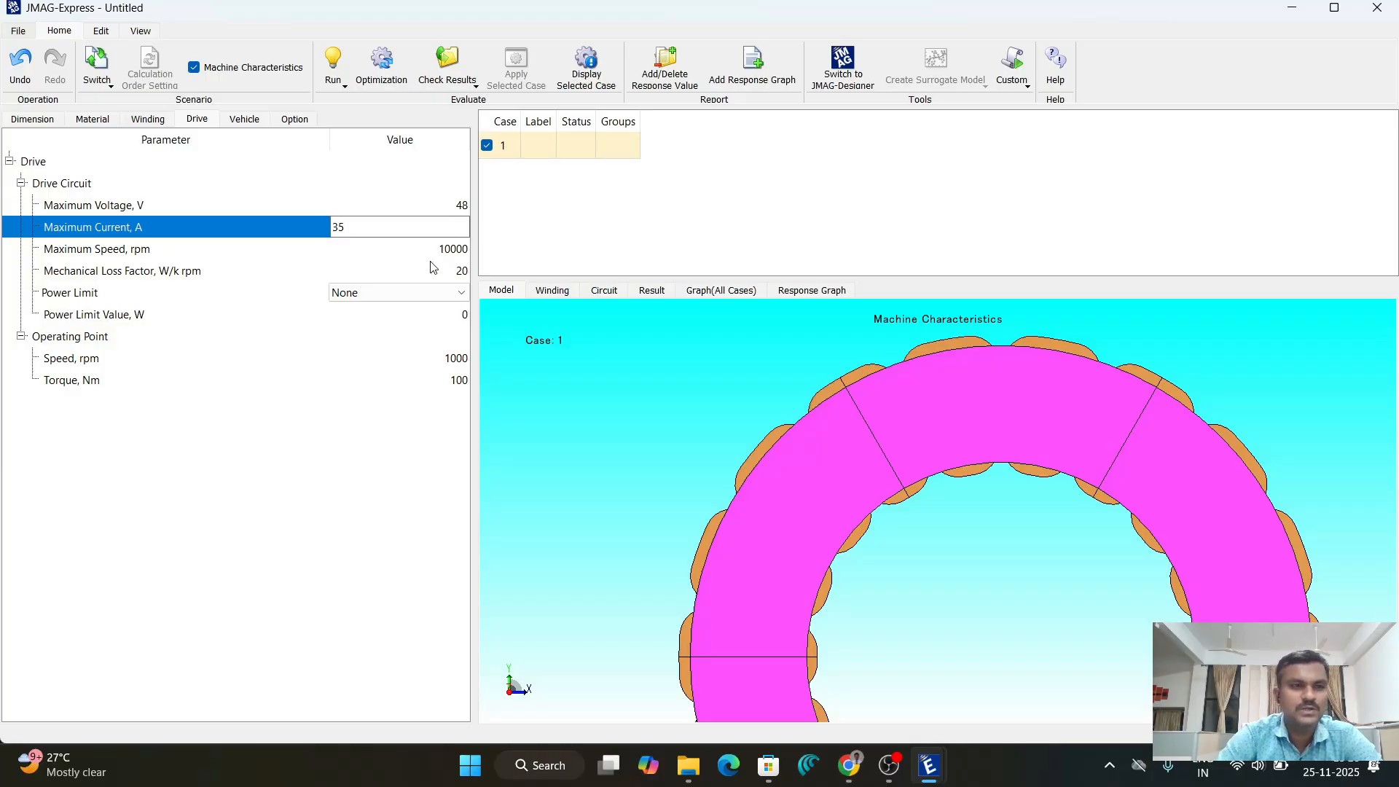
click(453, 256)
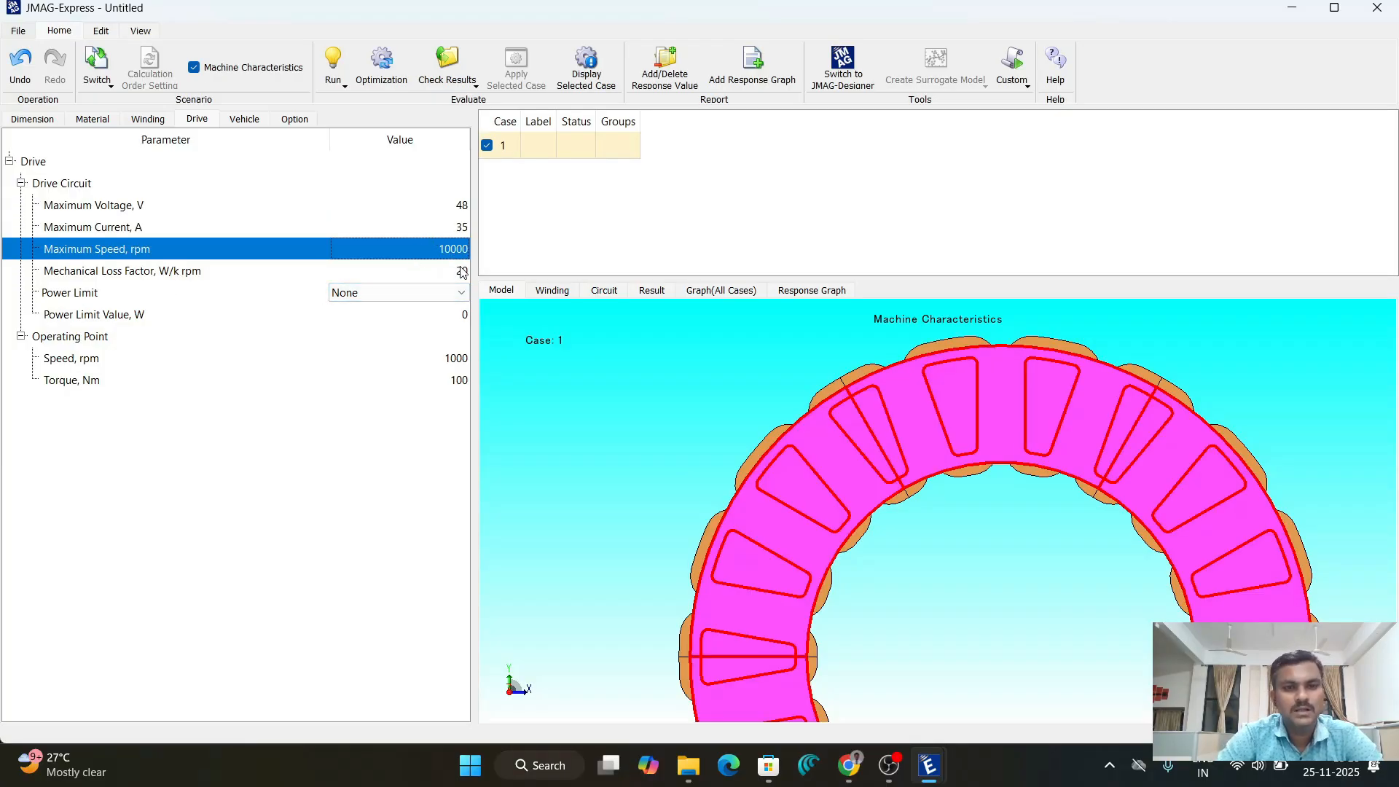
- Set the operating point's torque to 20 Nm
click(444, 361)
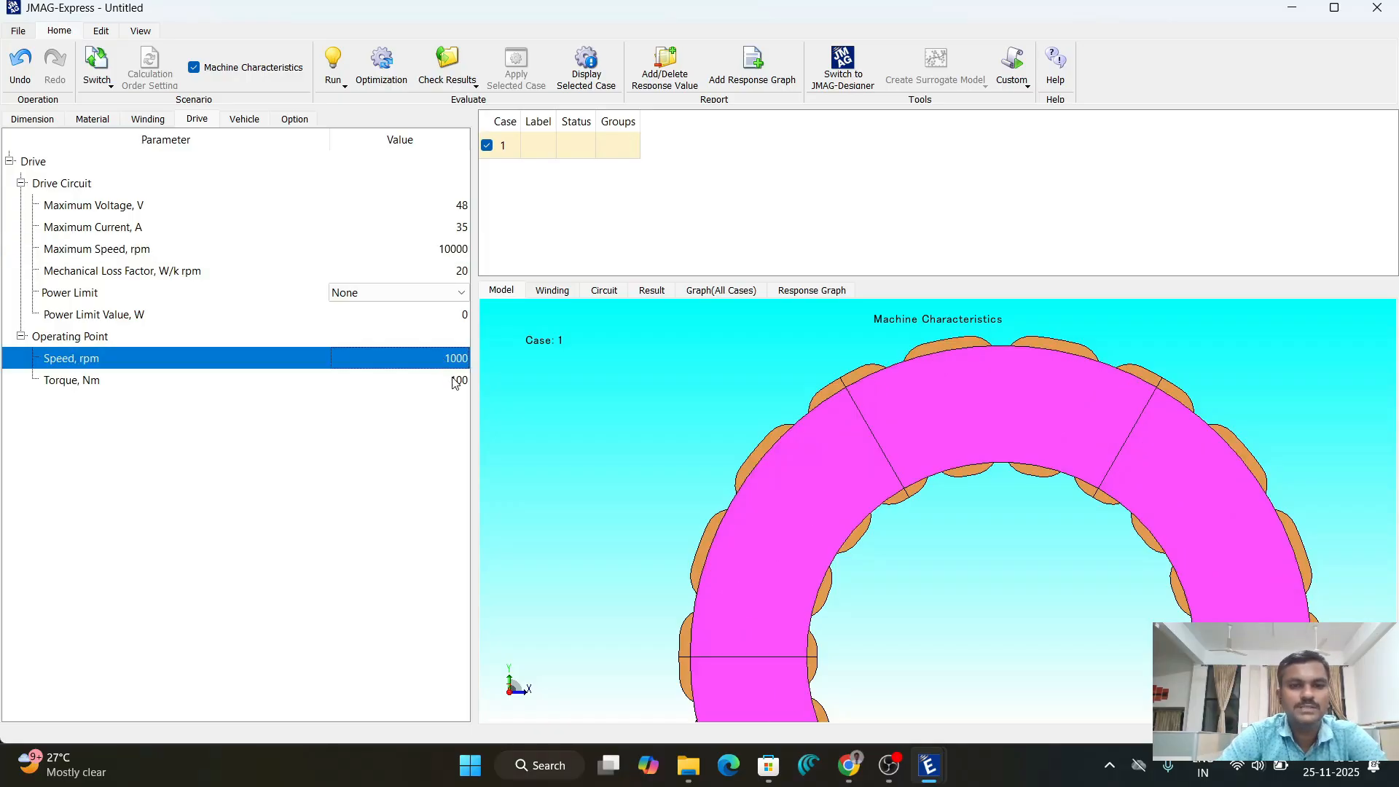
click(452, 385)
text(20)
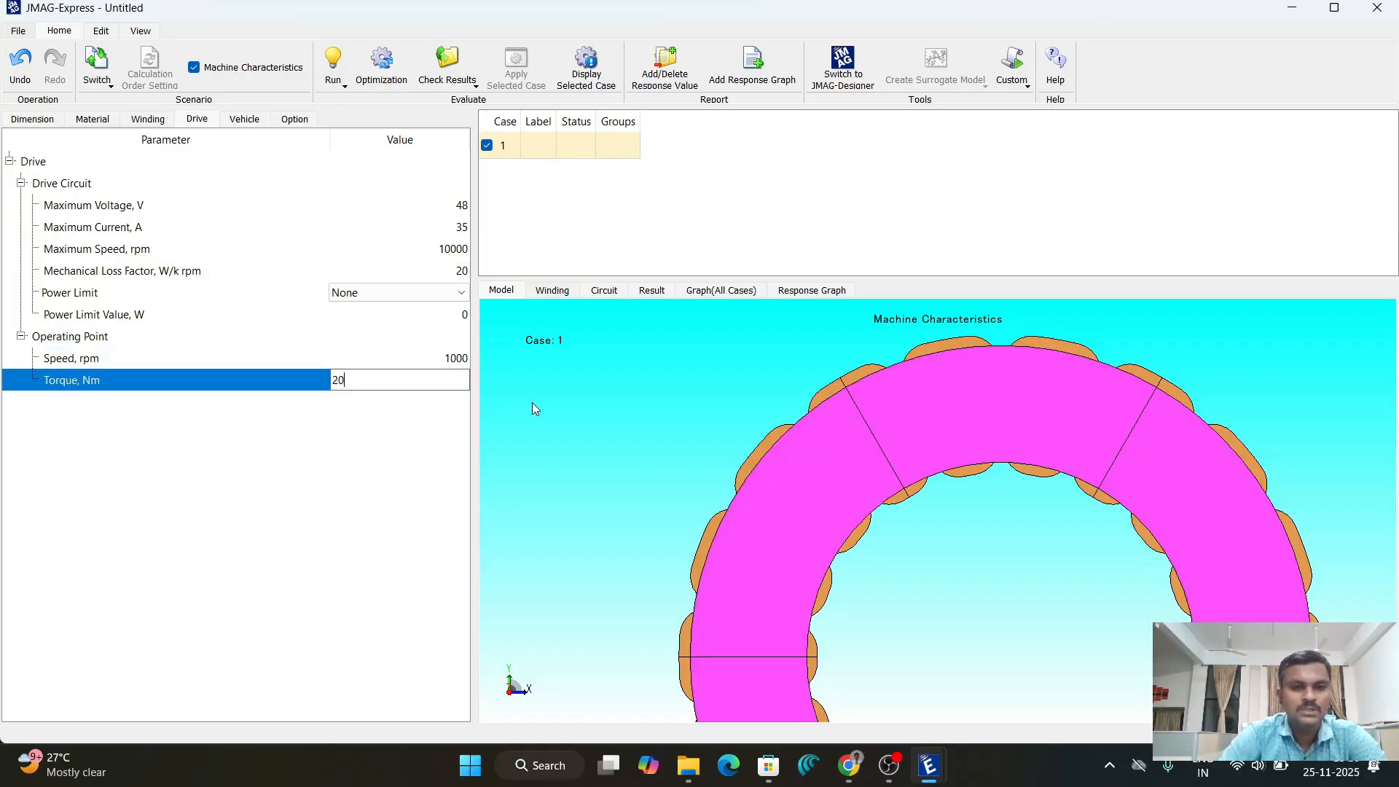
click(441, 359)
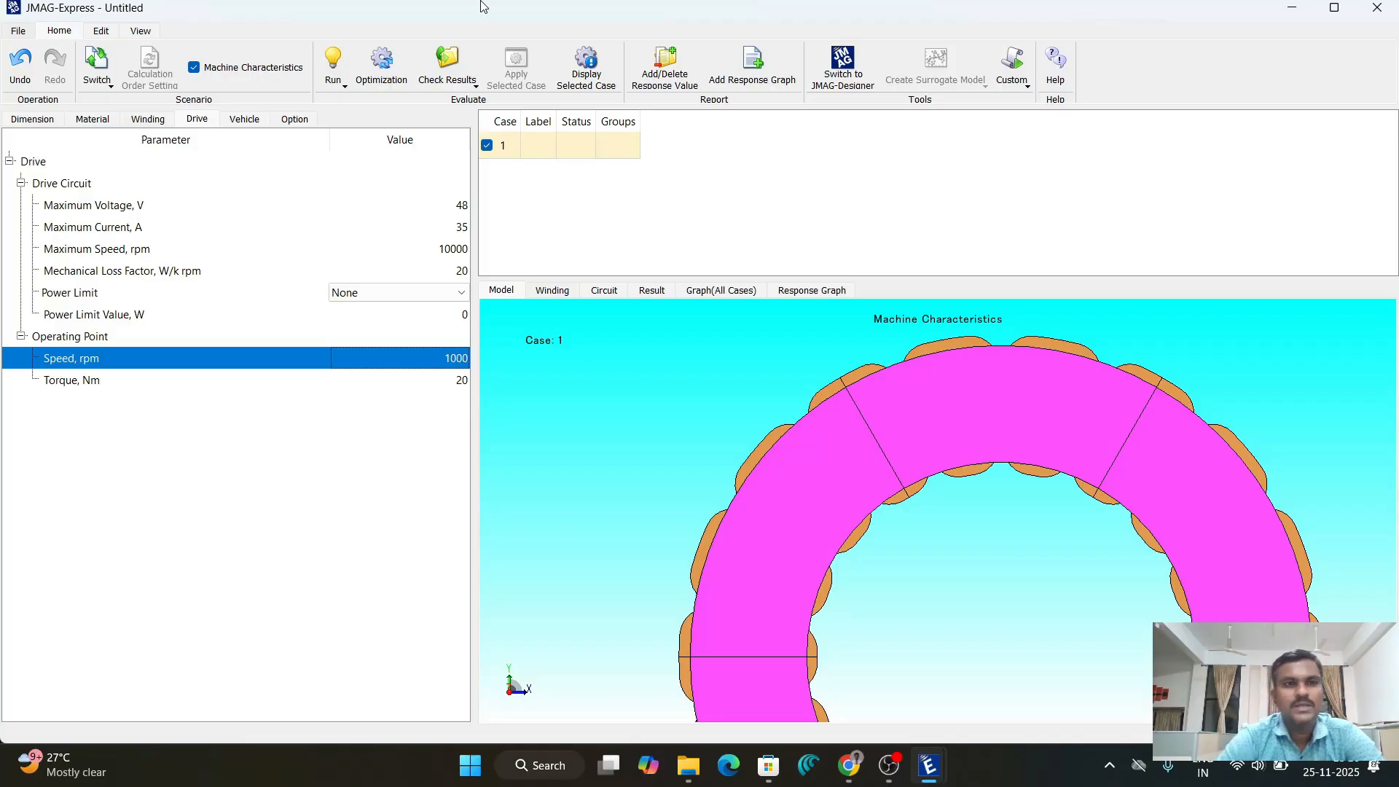
- Review the vehicle parameters, including the tire diameter, and check the available run options
click(246, 121)
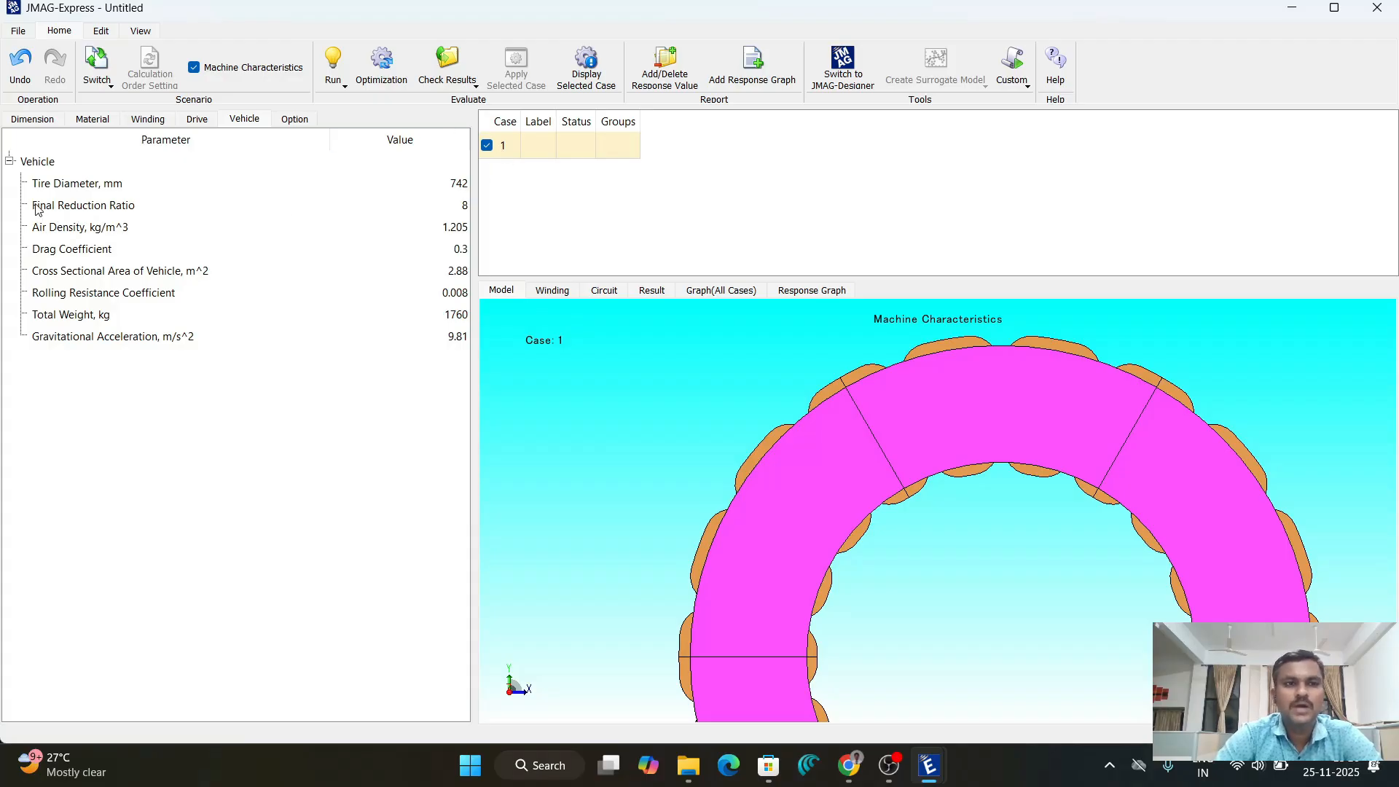
click(463, 190)
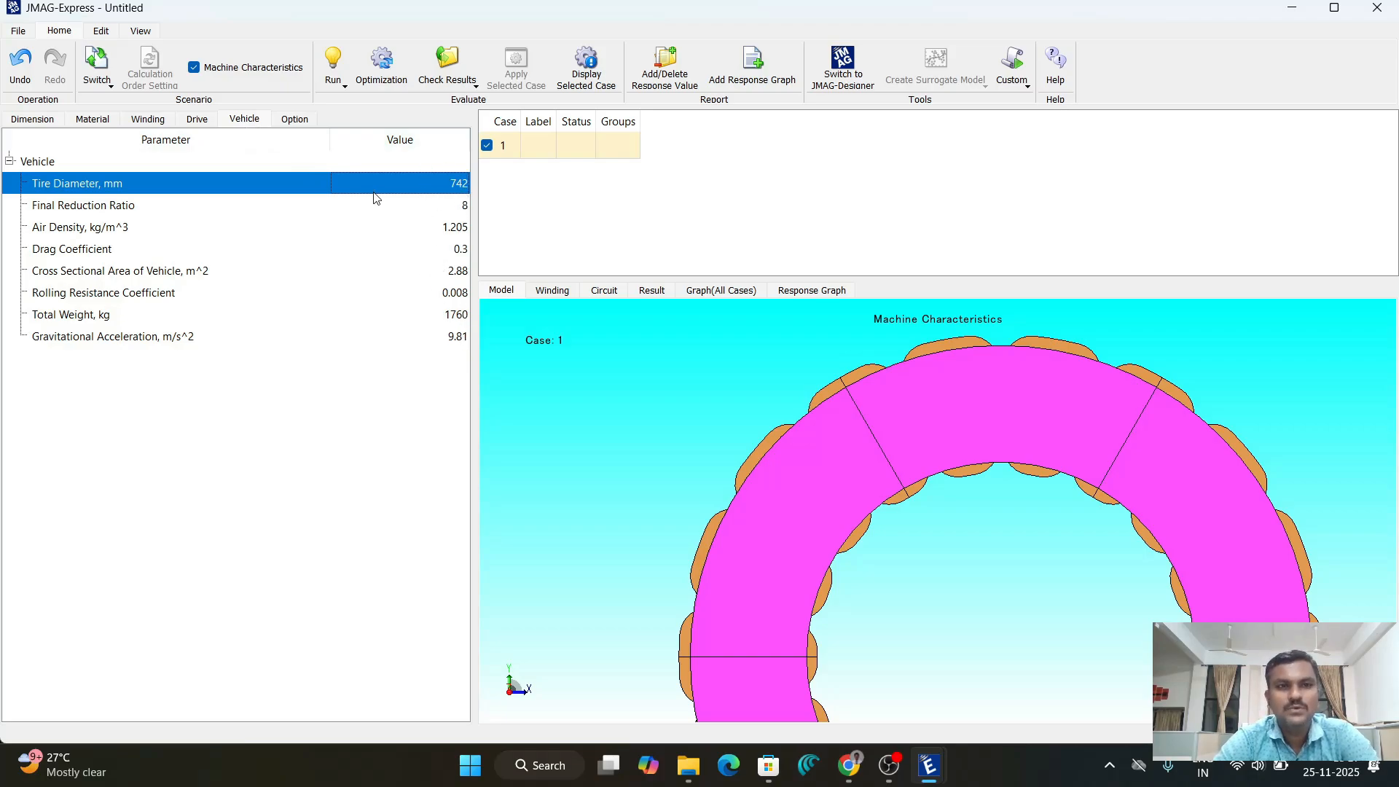
click(347, 89)
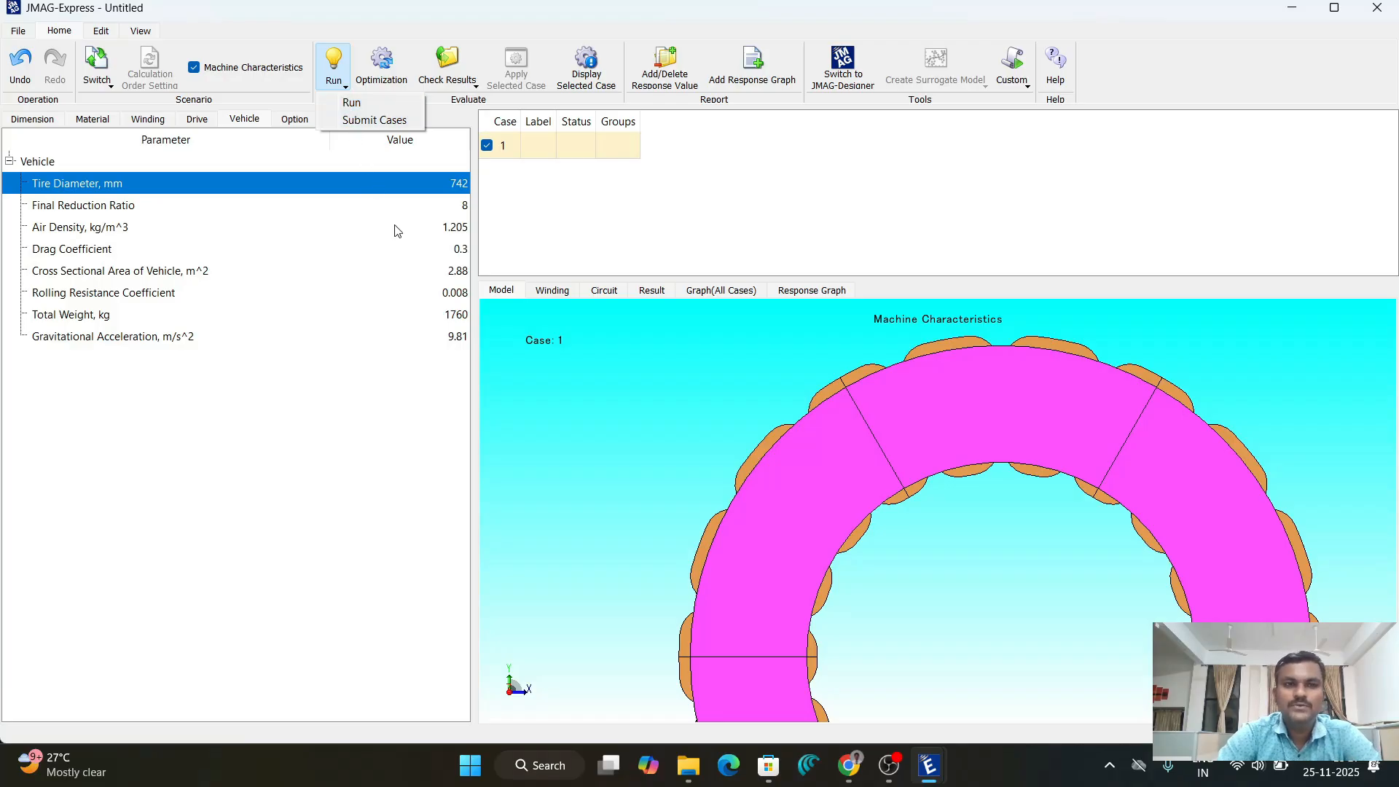
- Open the optimization setup and look through the list of parametric variable ranges
click(390, 69)
click(390, 69)
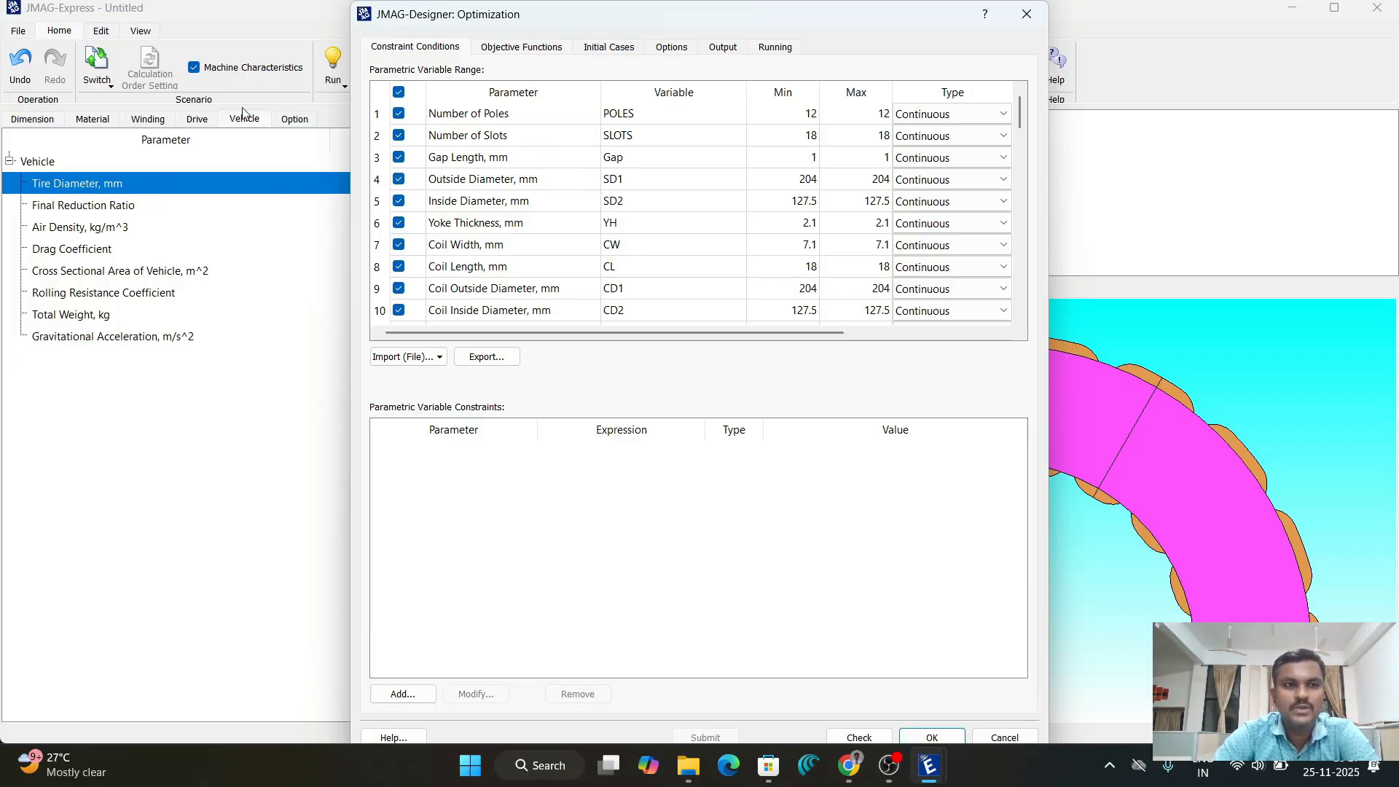
scroll(572, 204, down, 18)
scroll(572, 204, up, 17)
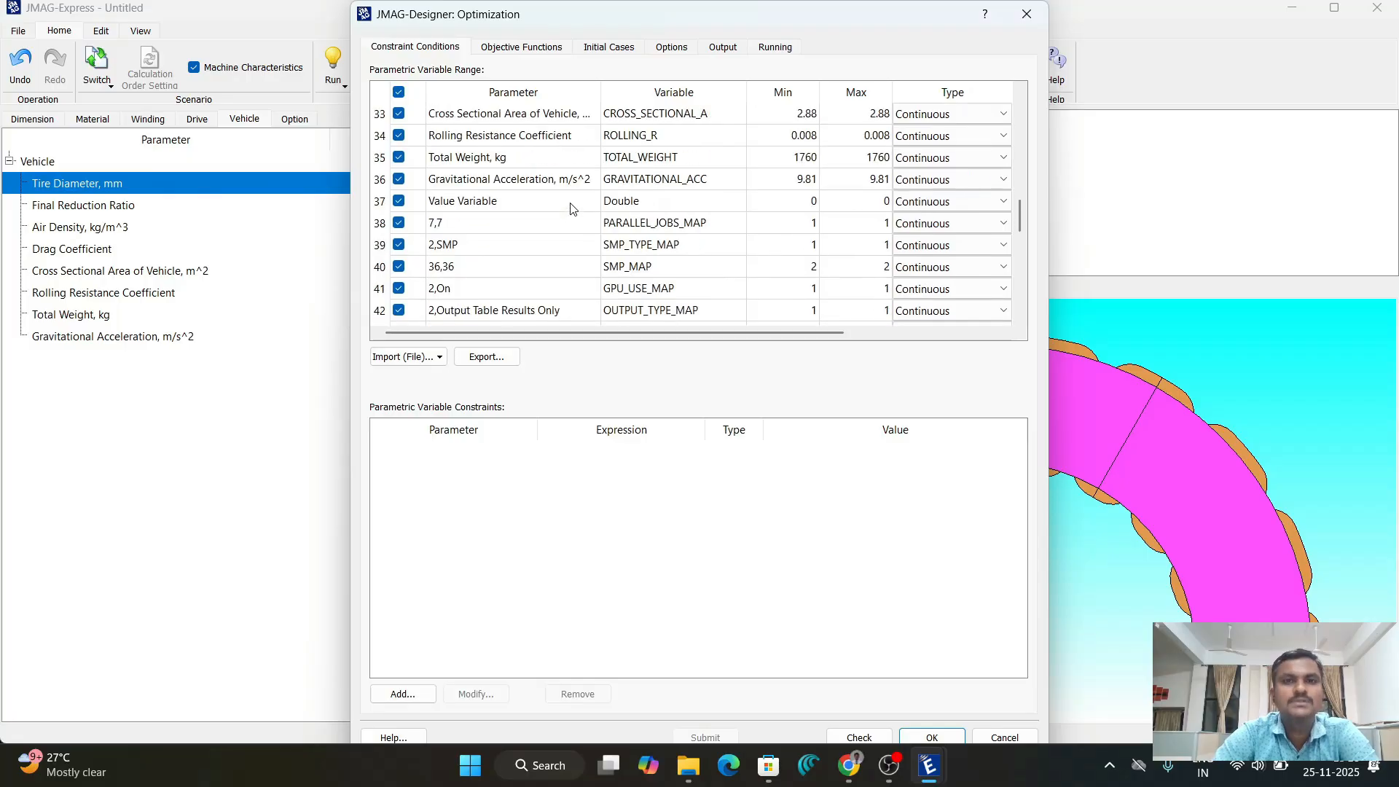
scroll(557, 218, up, 2)
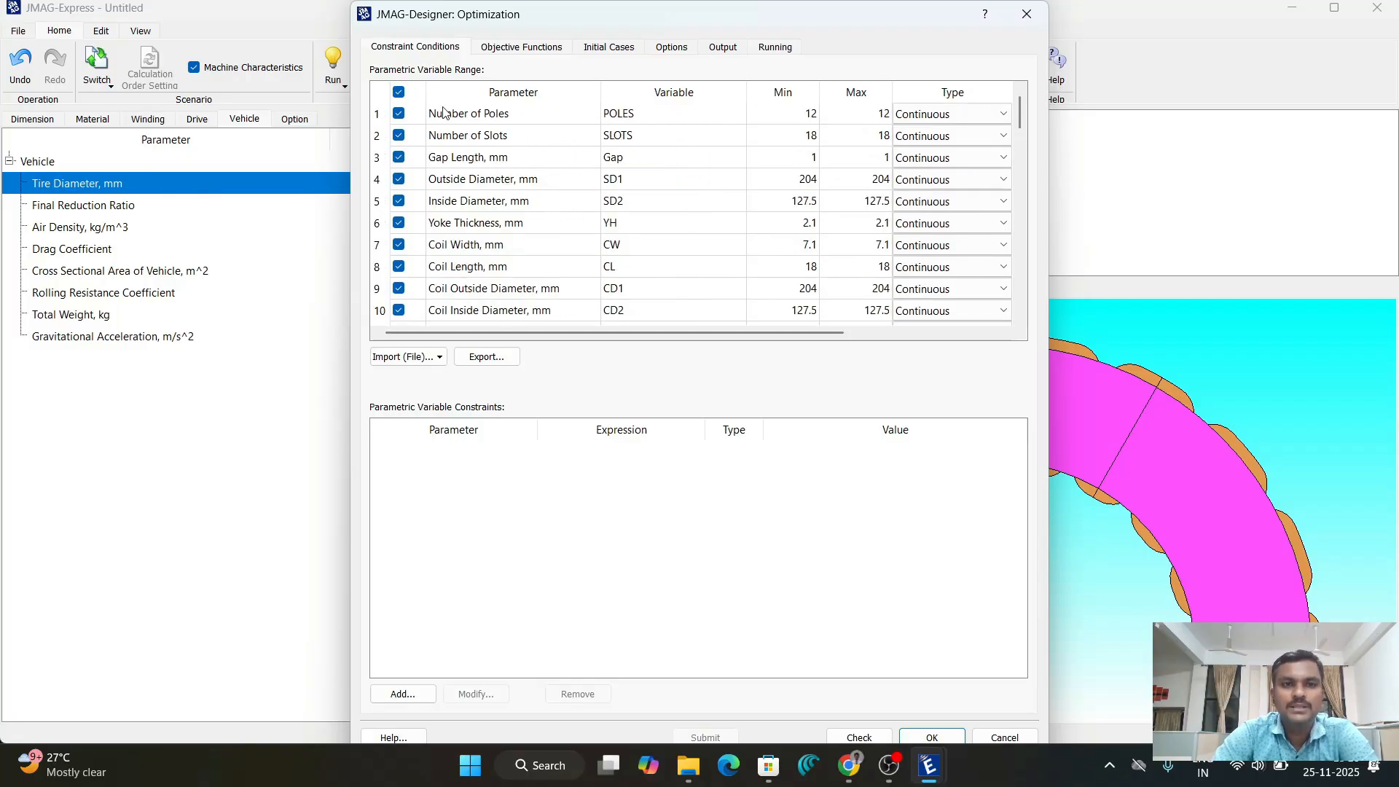
- Exclude all parametric variables from the optimization, then include only Number of Poles with a range of 8 to 16
click(400, 92)
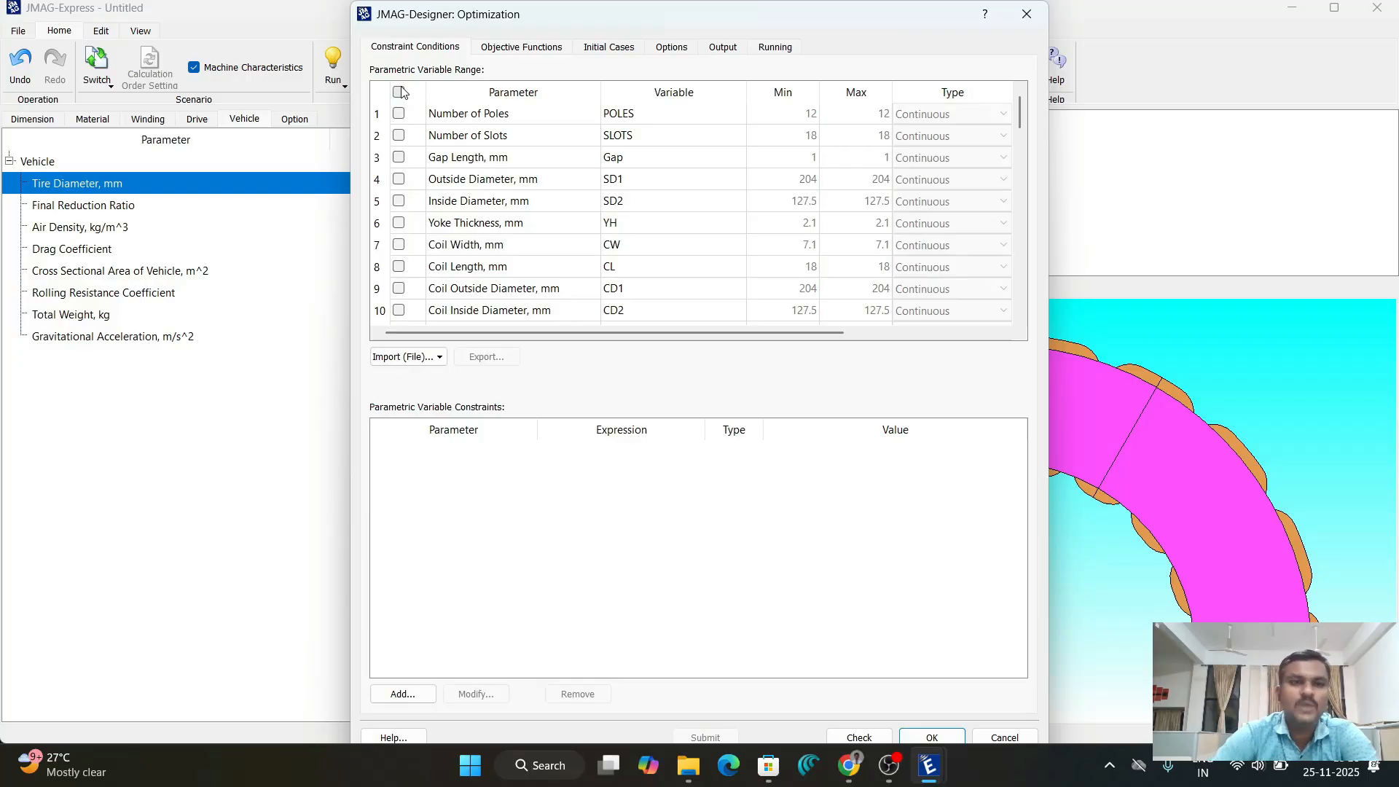
click(401, 119)
click(400, 117)
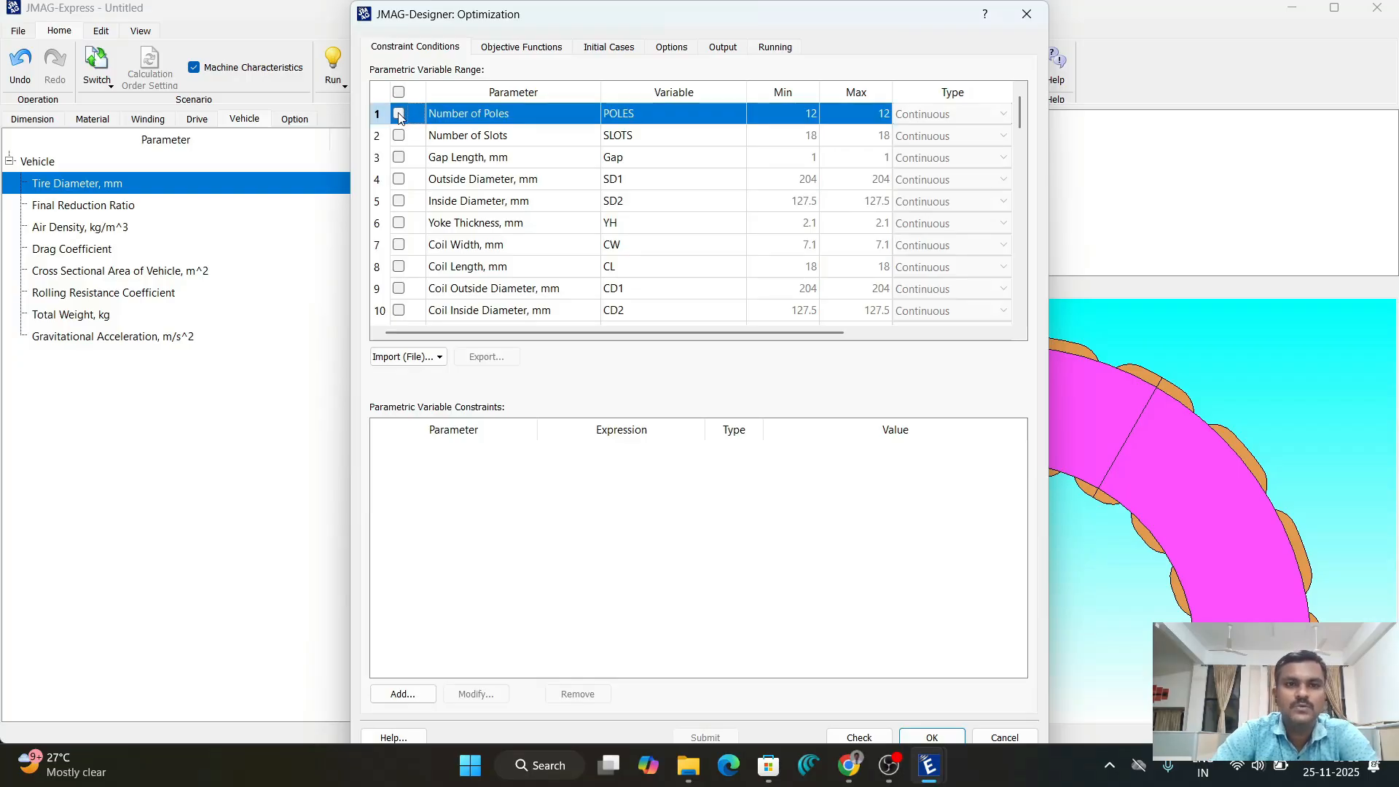
double_click(812, 120)
text(8)
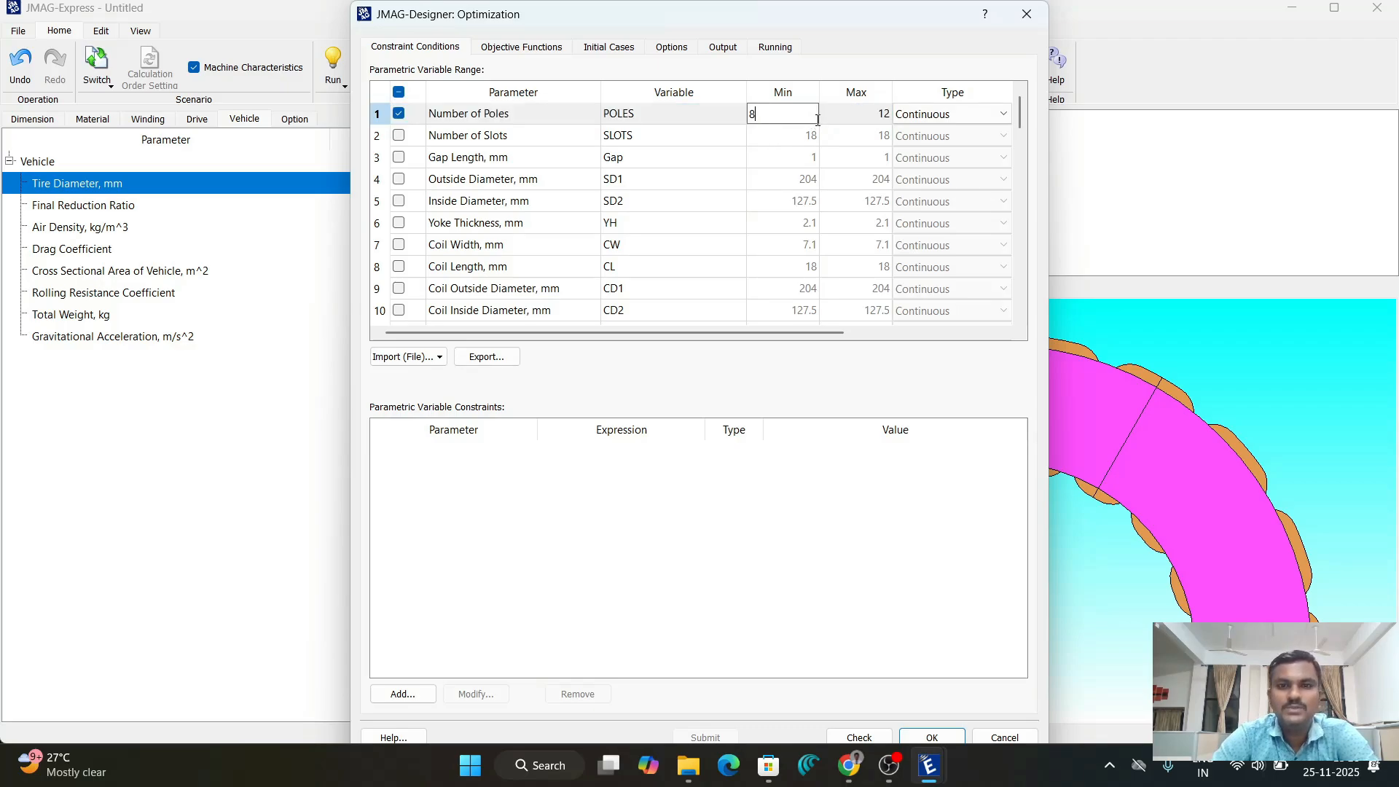
double_click(866, 115)
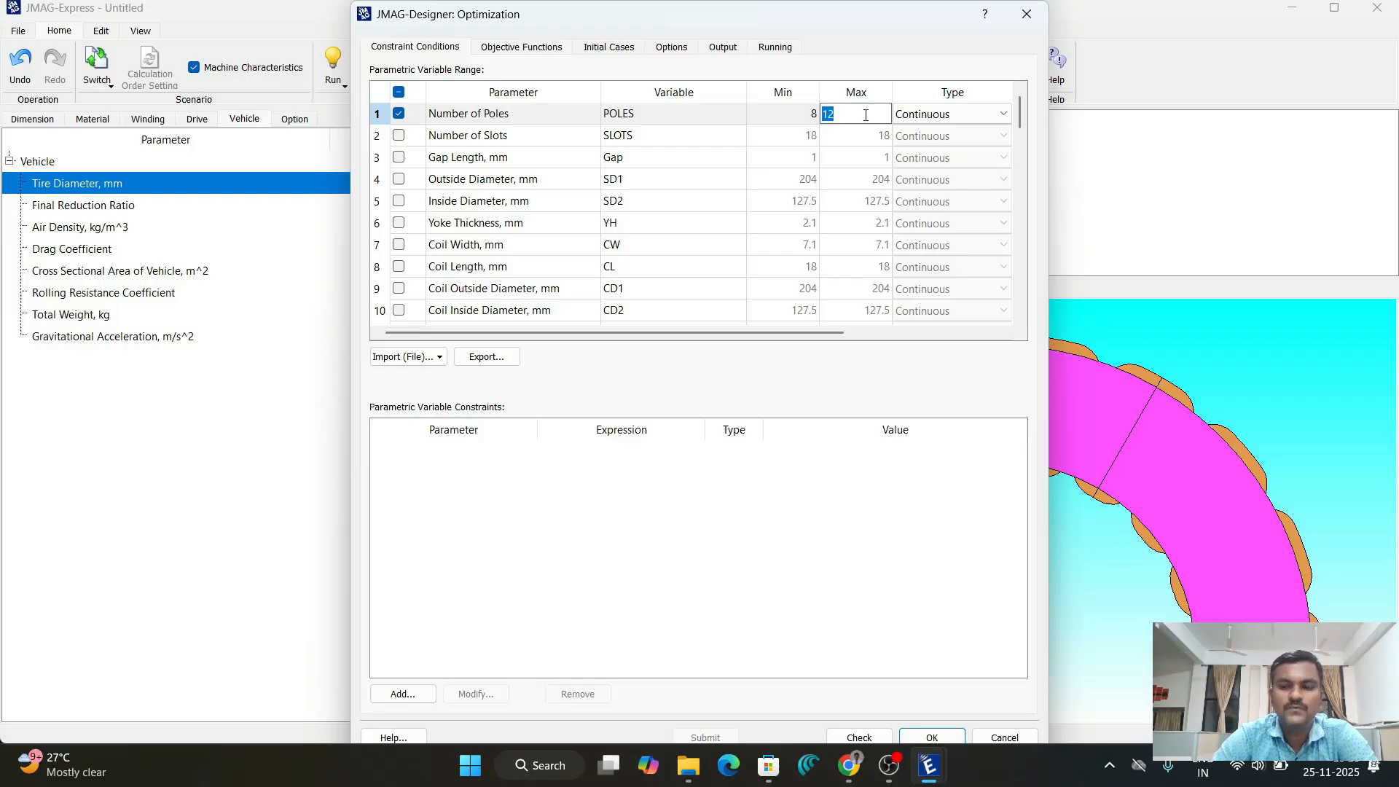
text(16)
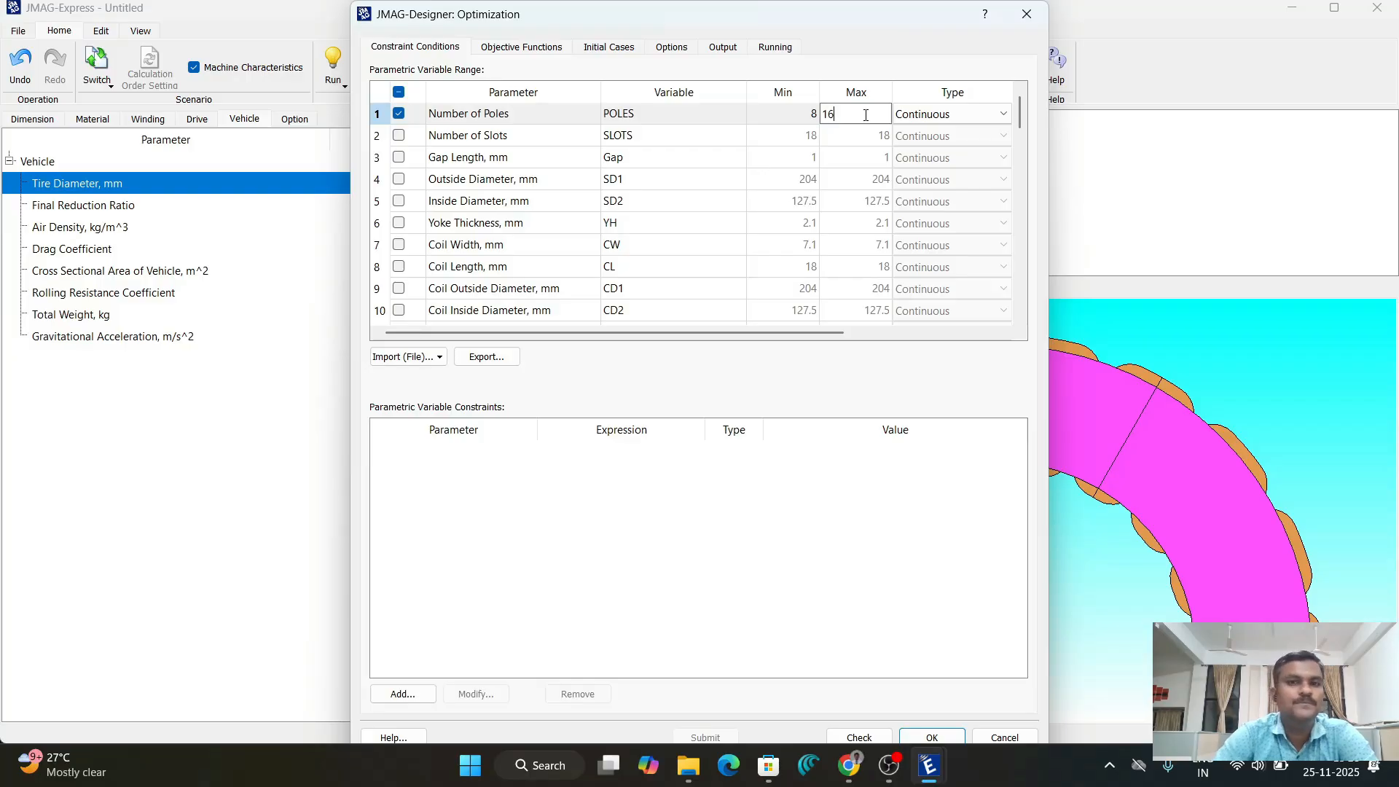
- Include Number of Slots as an optimization variable and set its maximum to 24
click(399, 136)
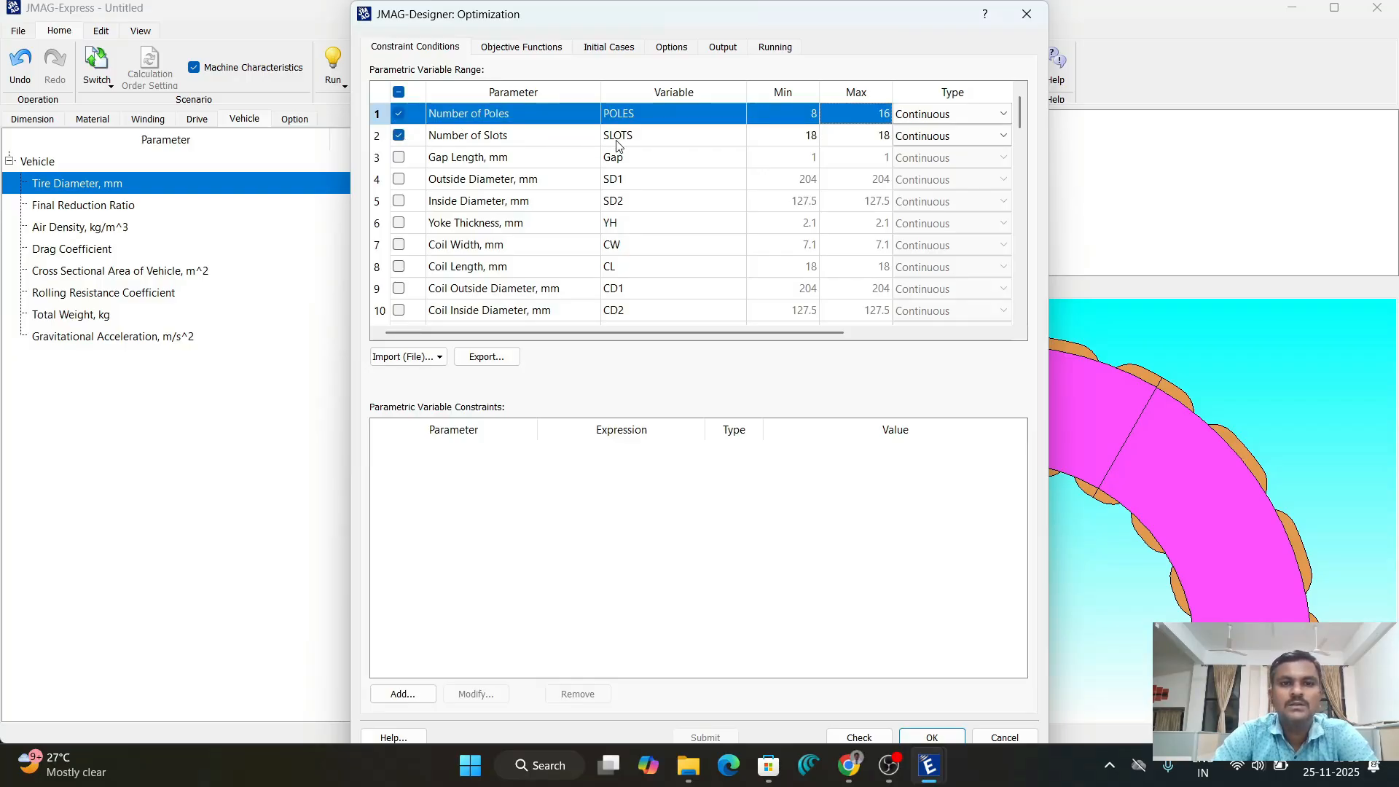
click(827, 140)
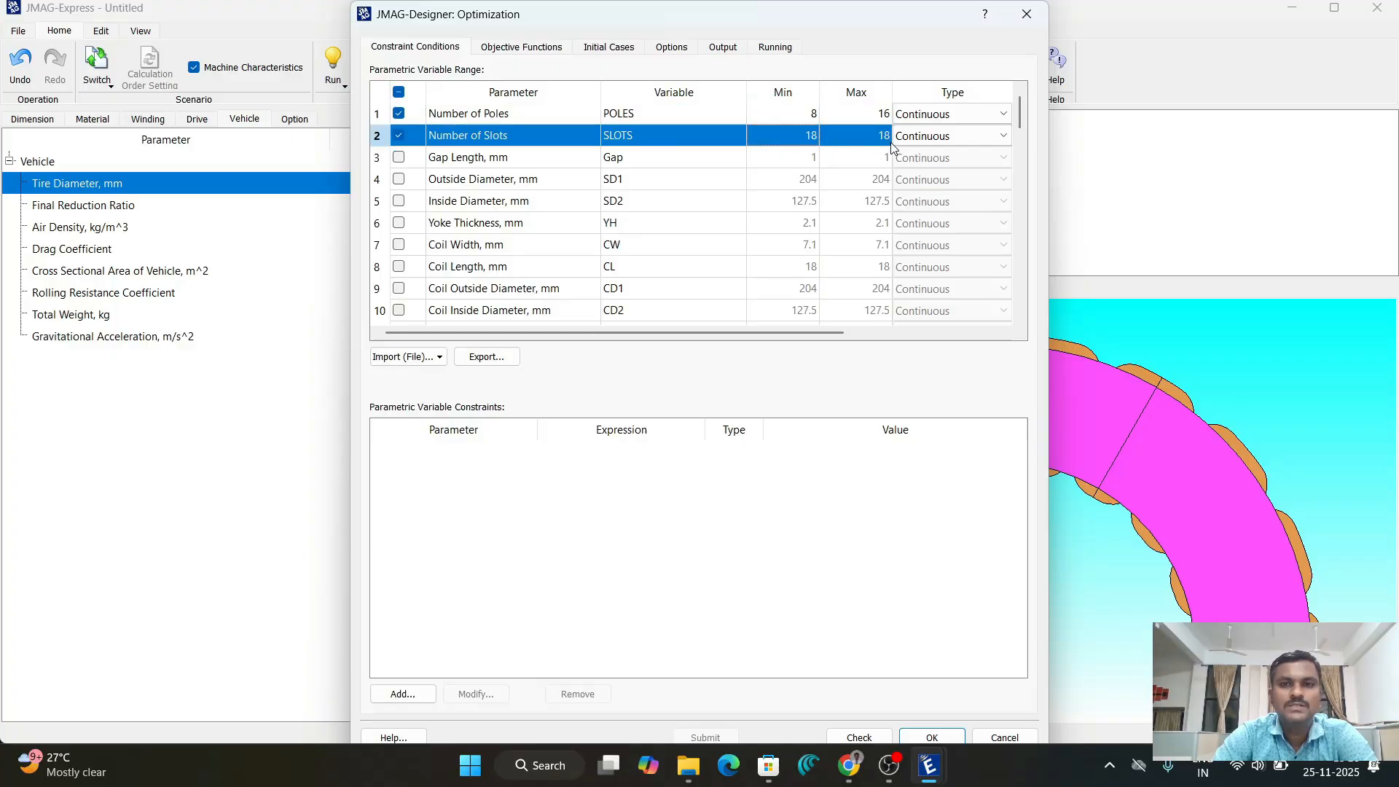
click(885, 139)
text(24)
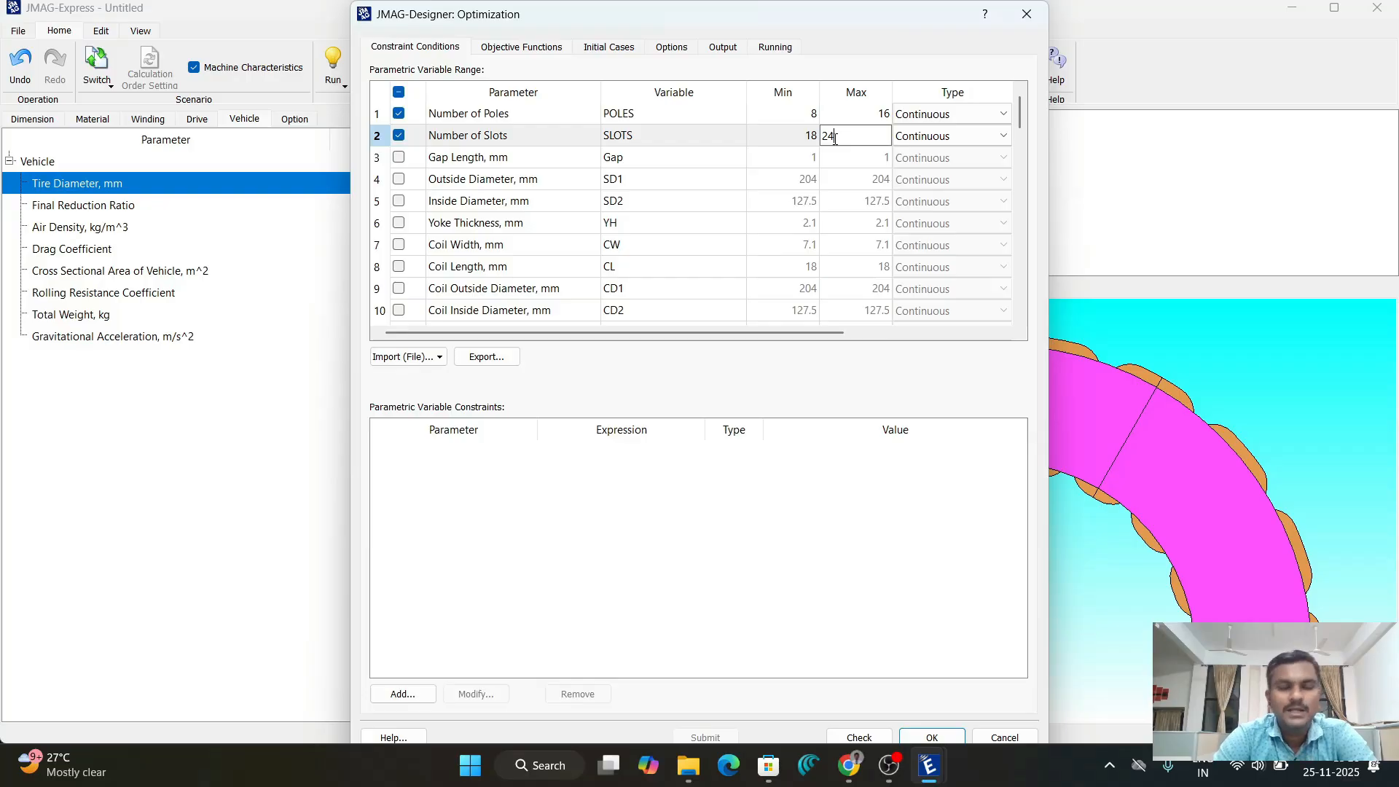
- Start a new optimization objective function with the Torque response variable as its expression and Maximize as its type
click(514, 49)
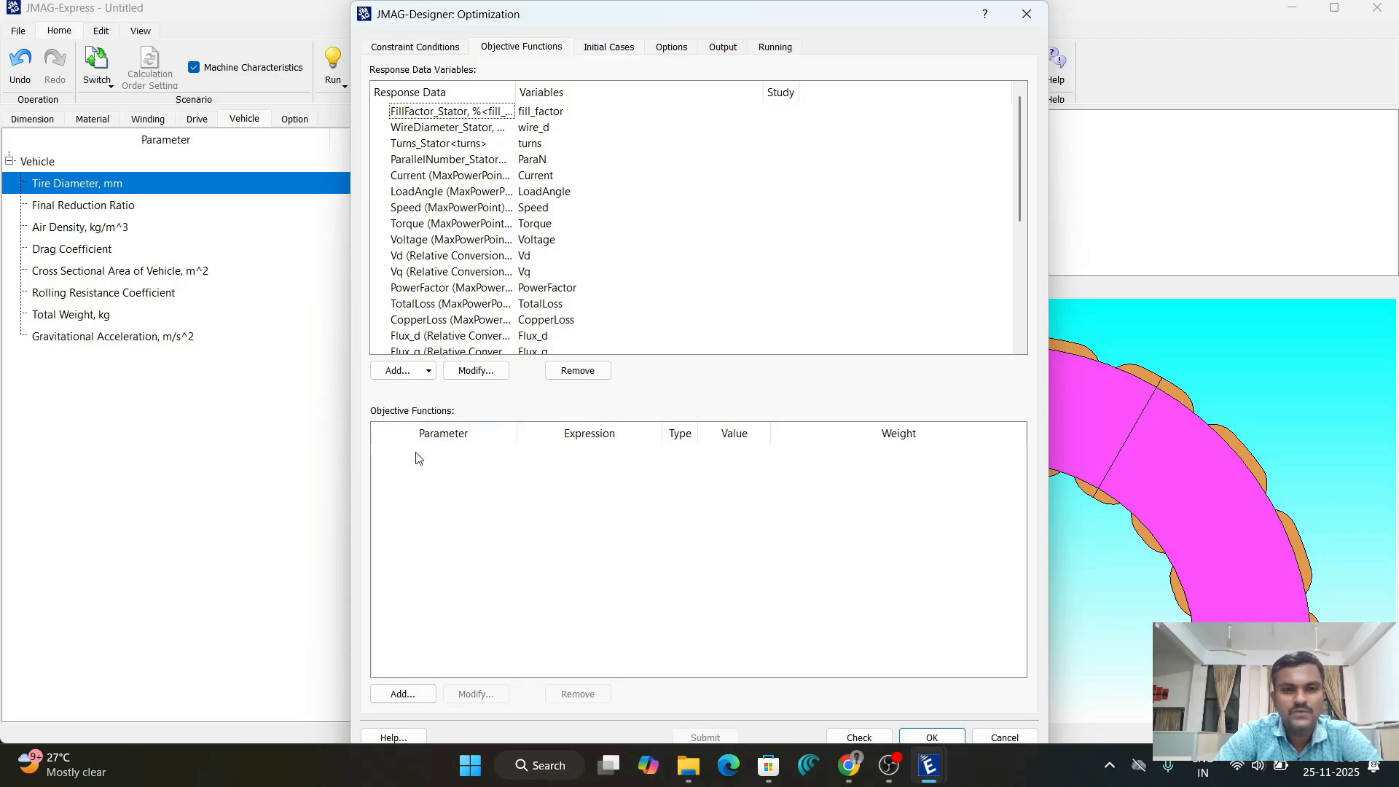
click(403, 695)
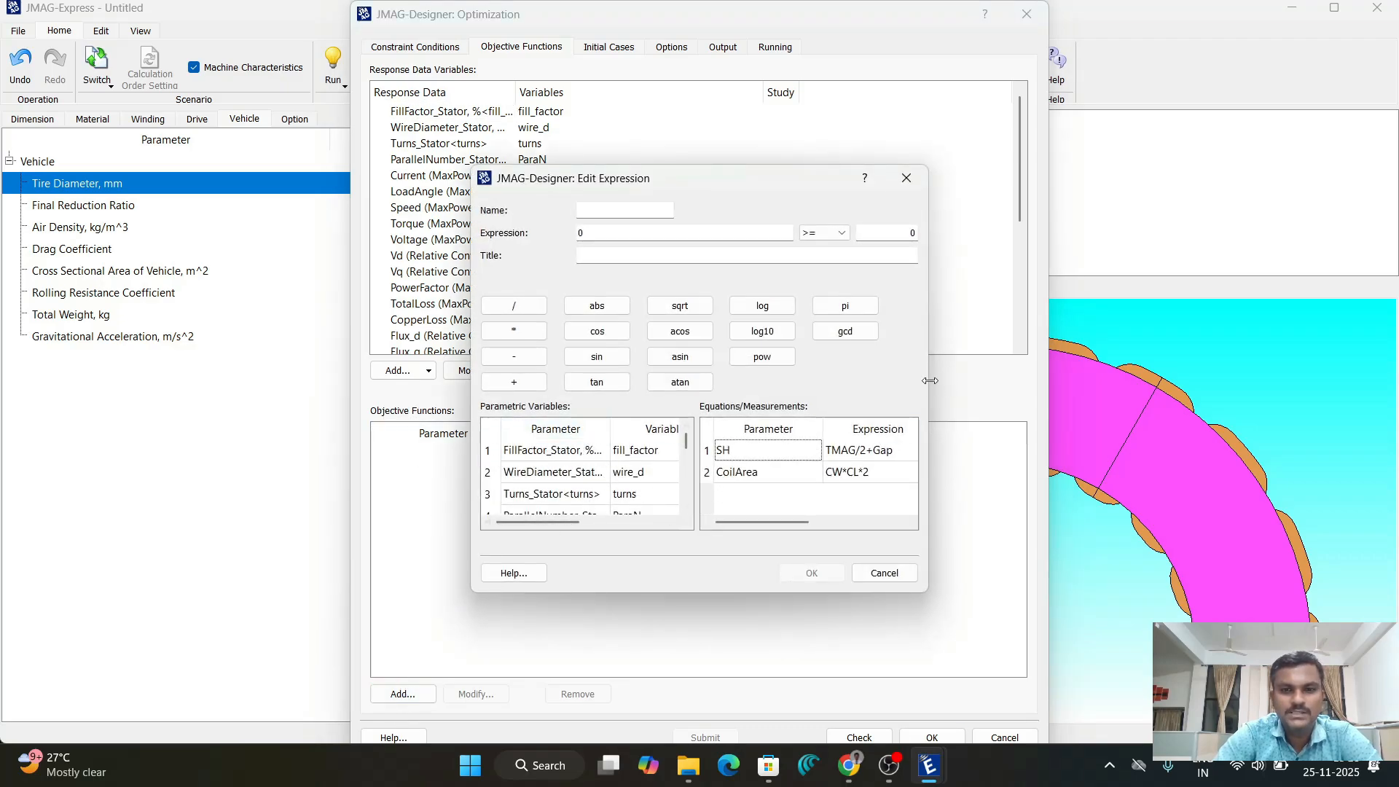
drag(929, 384, 939, 384)
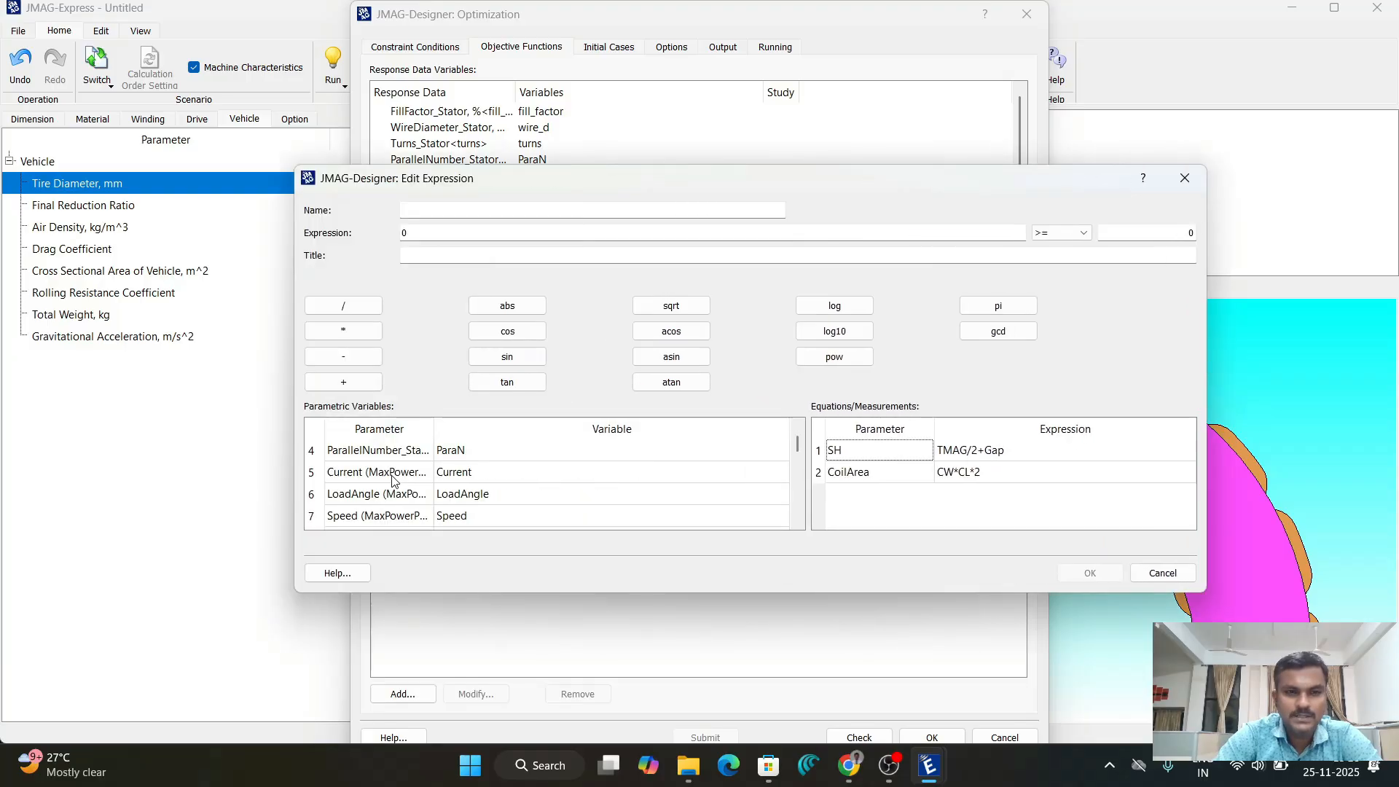
scroll(395, 481, down, 1)
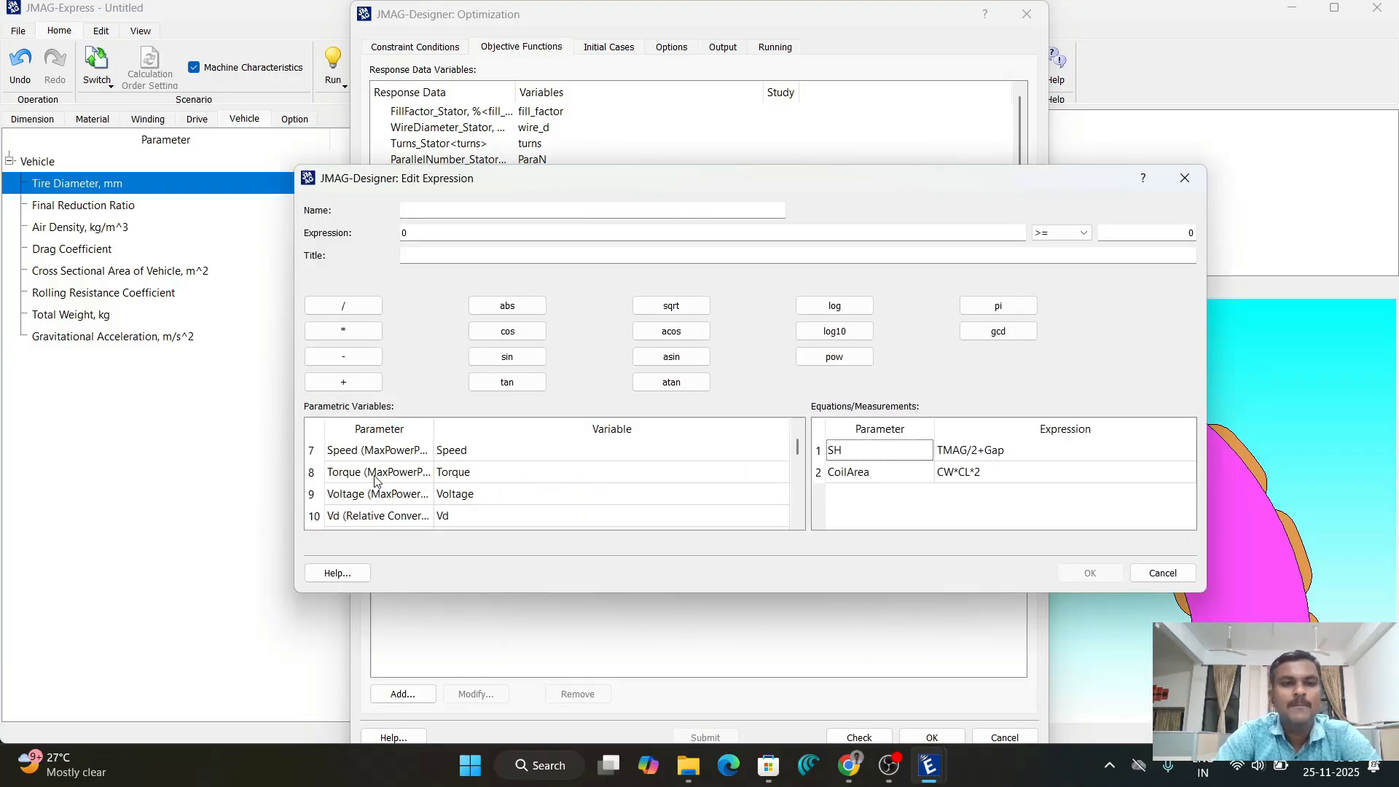
double_click(497, 471)
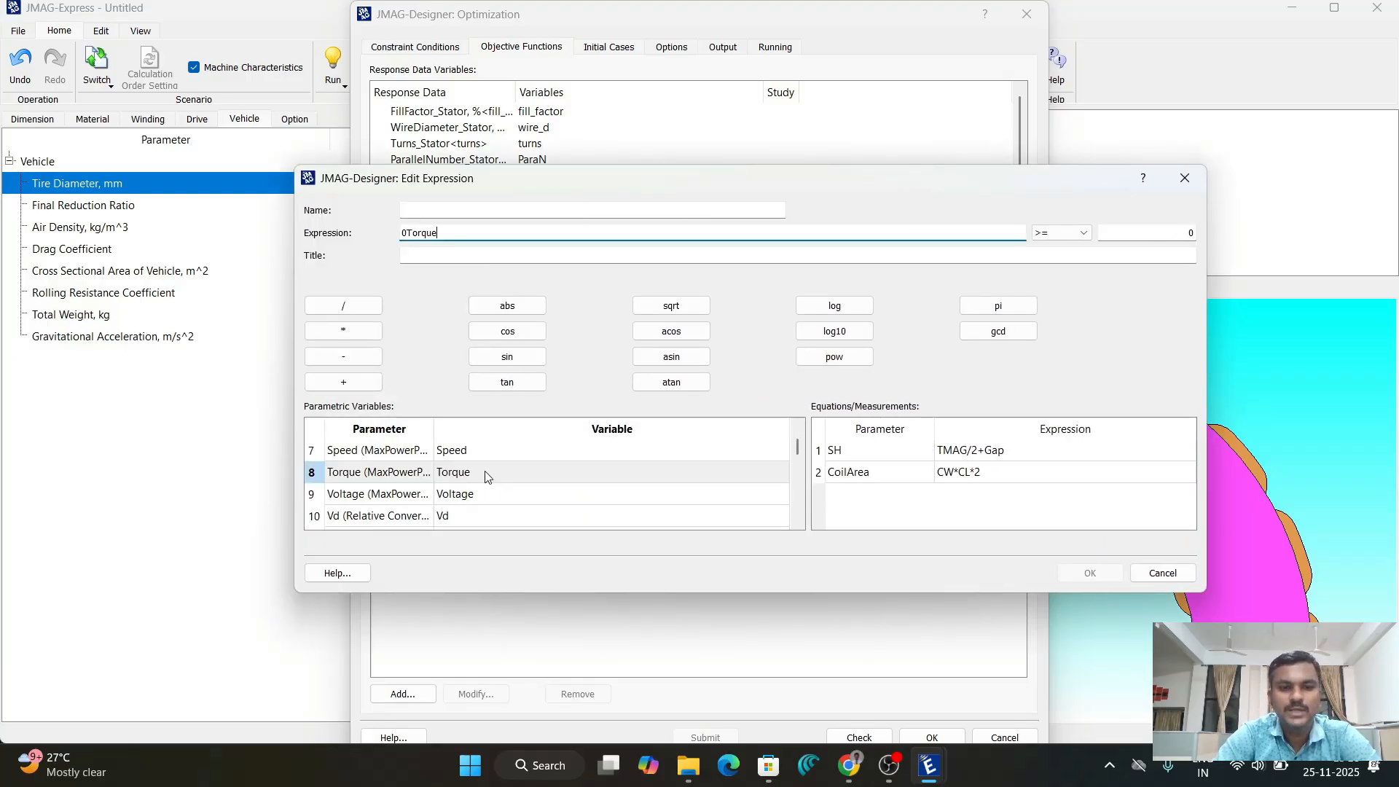
click(405, 233)
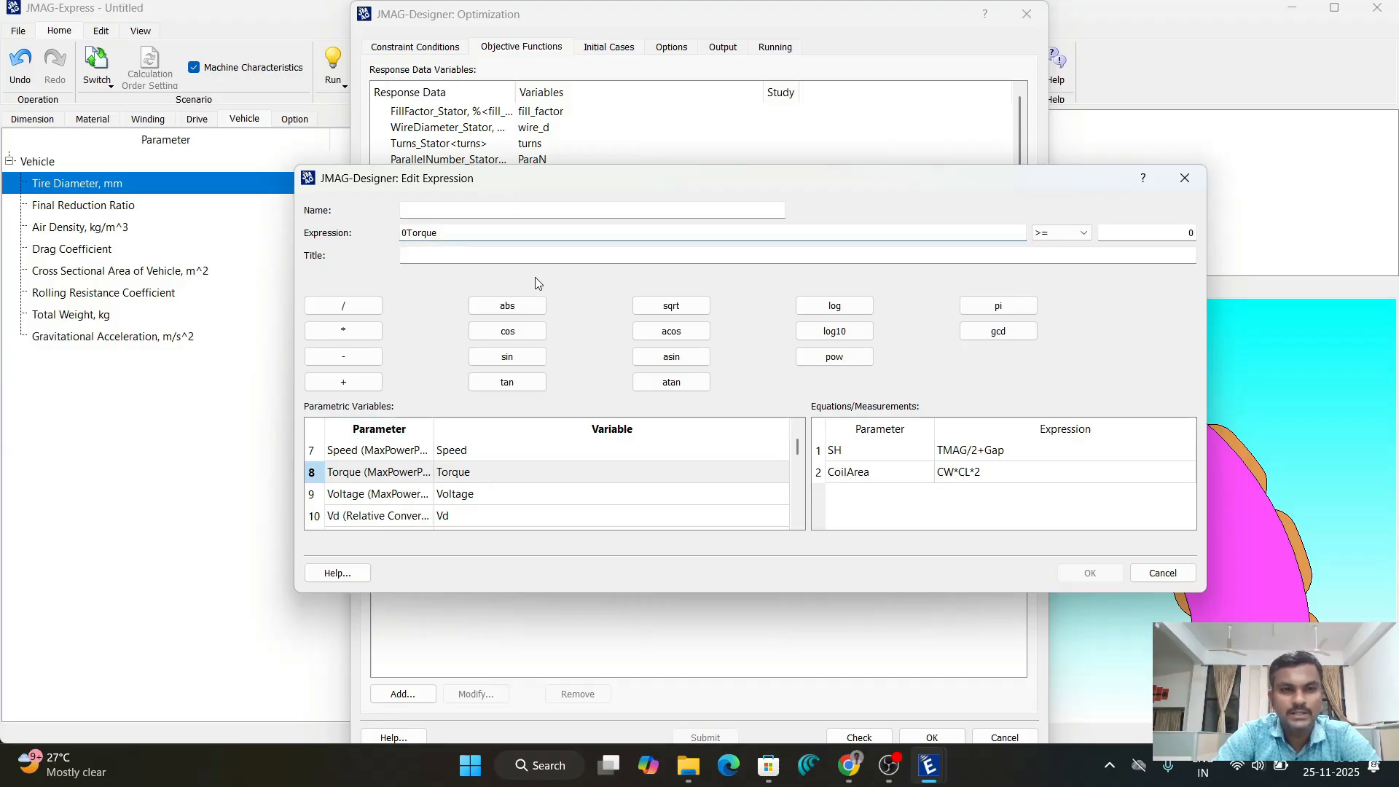
key(BackSpace)
click(403, 250)
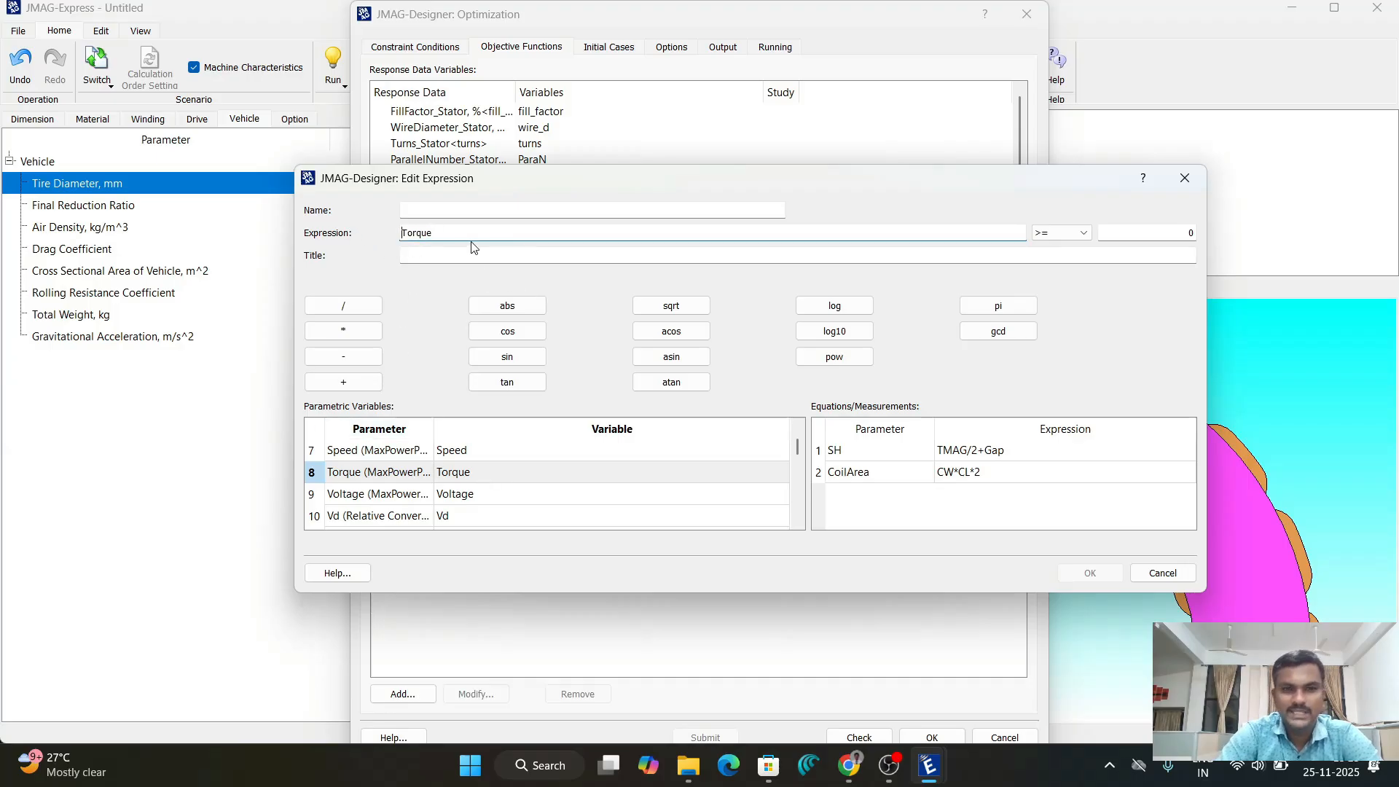
click(1050, 234)
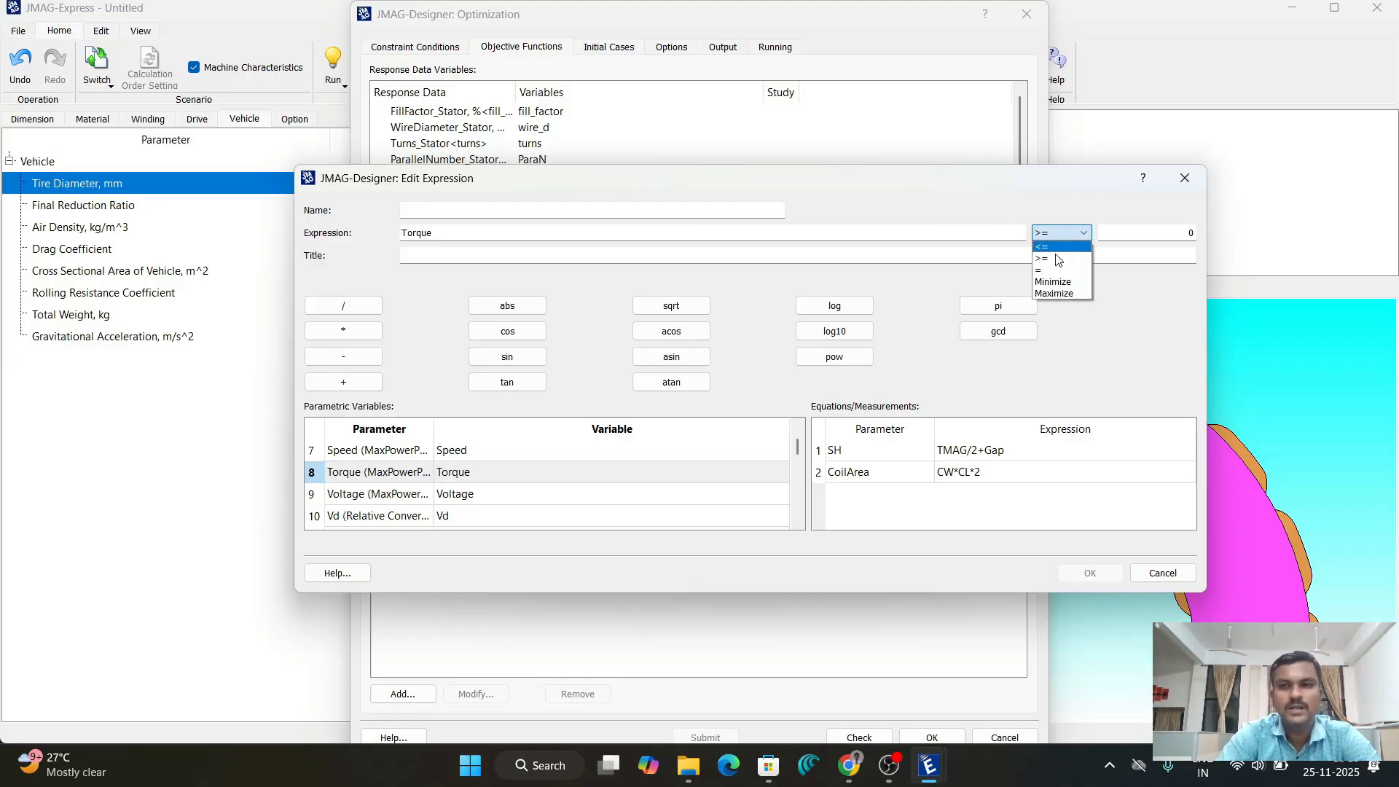
click(1074, 294)
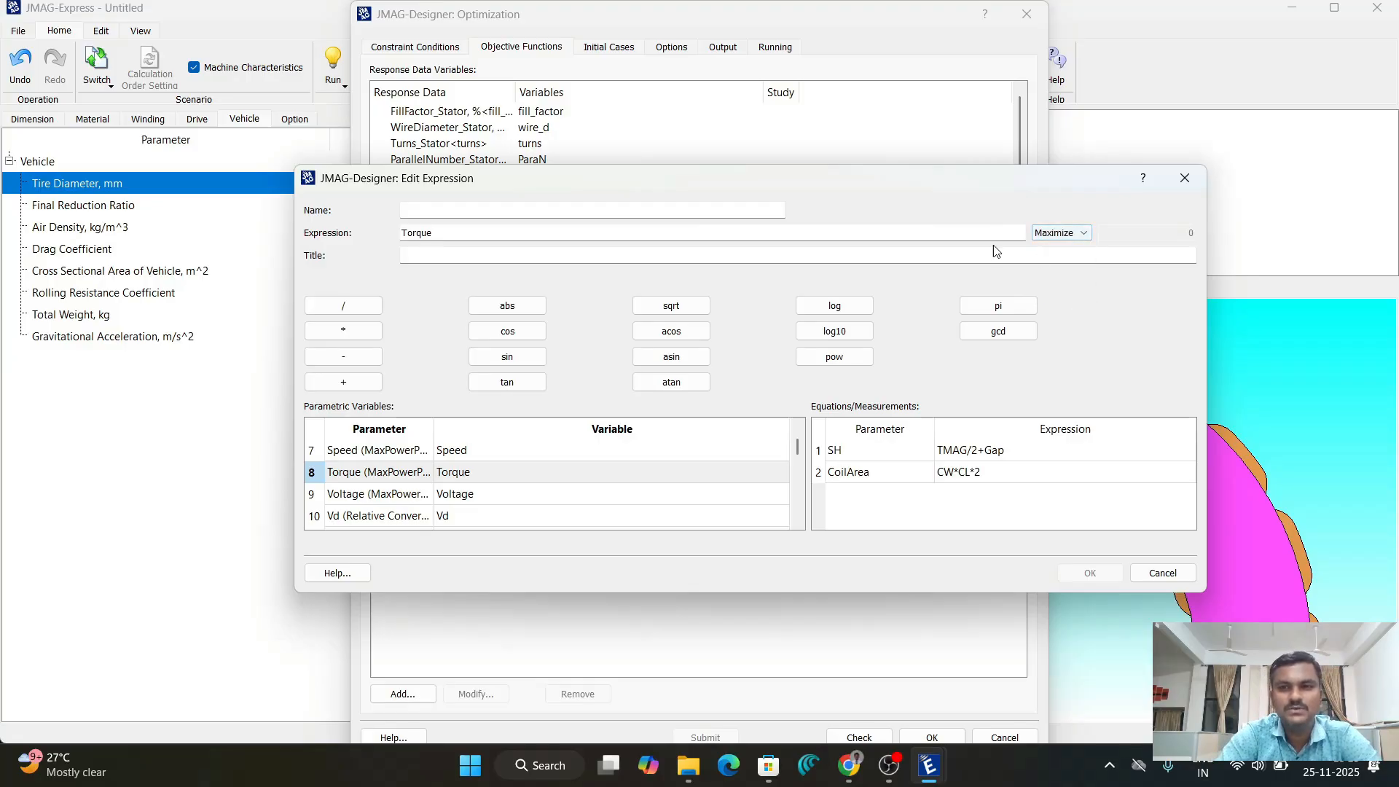
- Name the objective function Torque, title it Optimisation, and add it to the objectives
click(483, 208)
key(Caps_Lock)
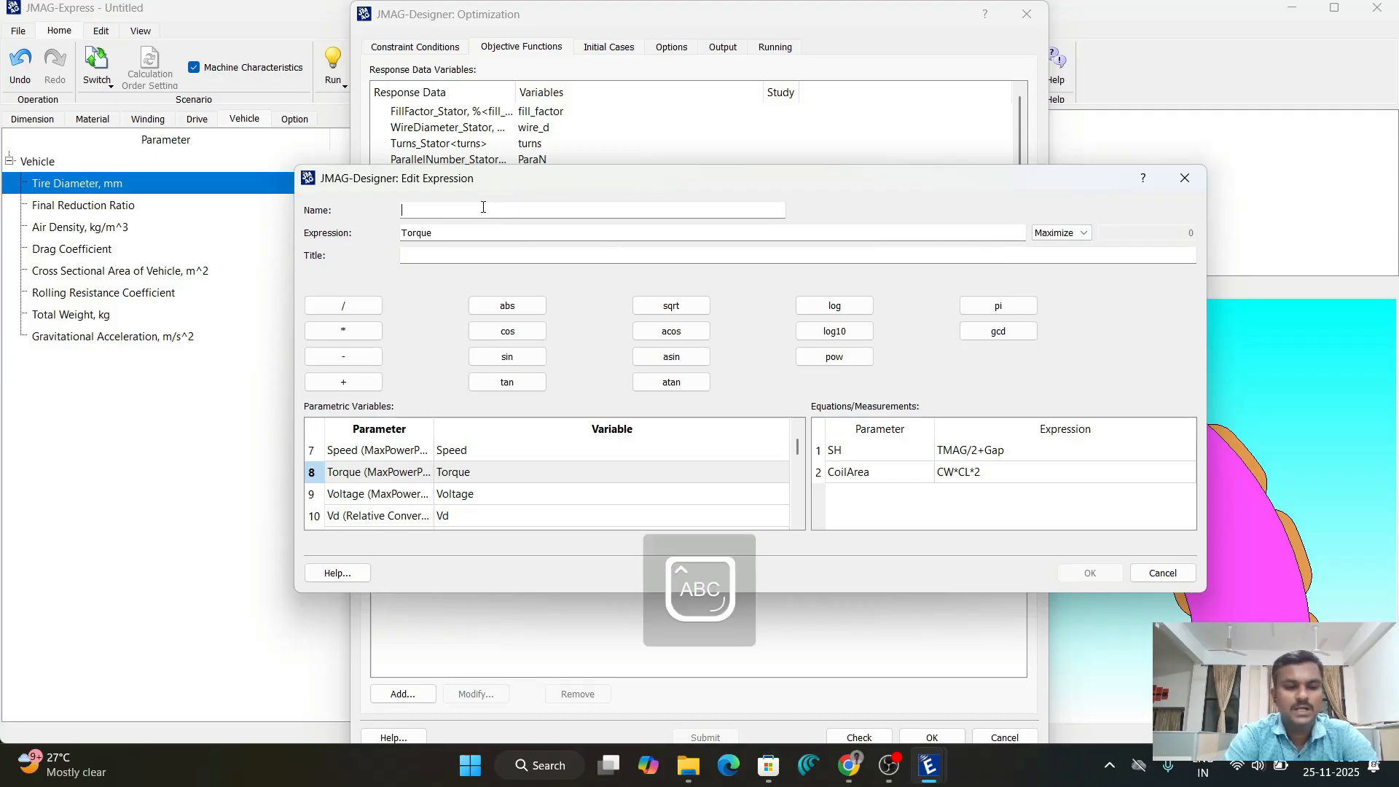
text(T)
key(Caps_Lock)
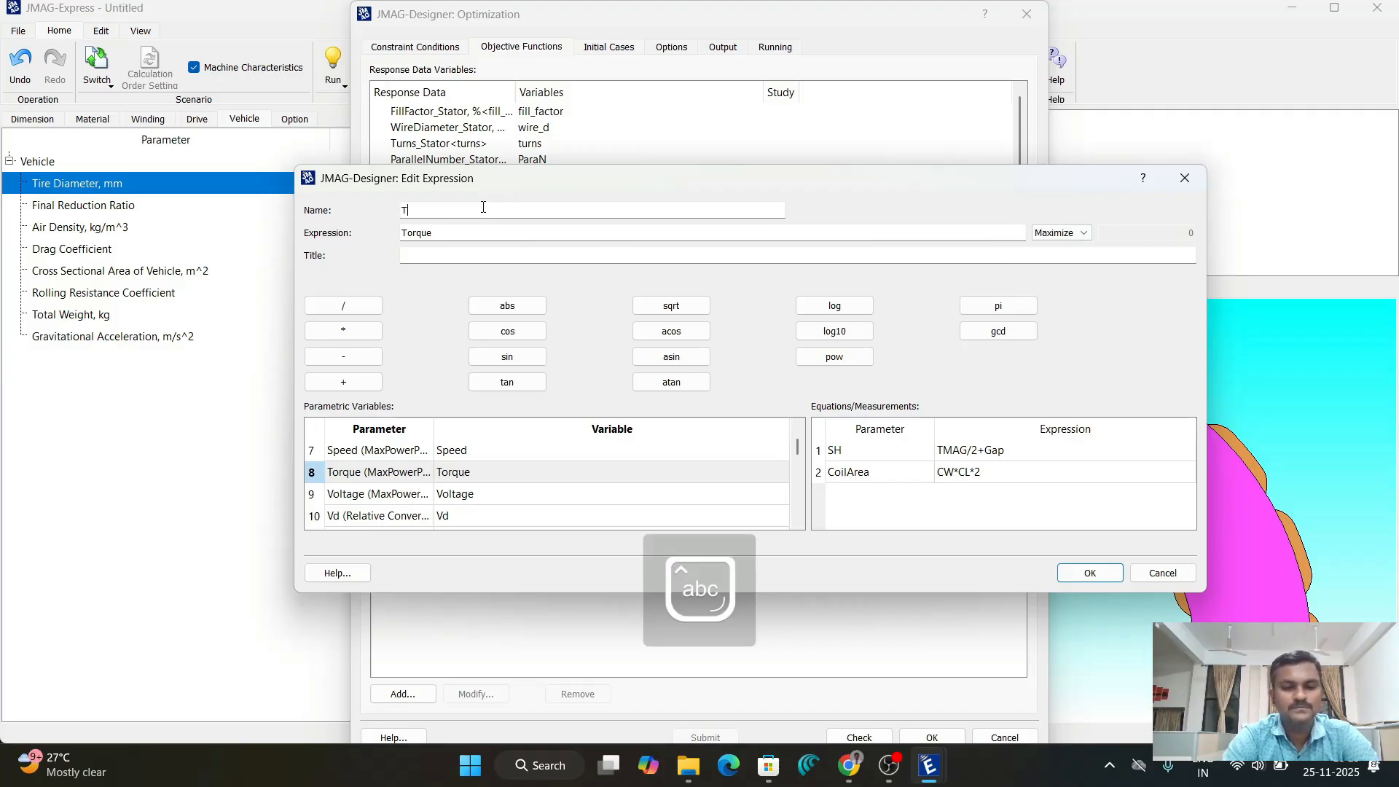
text(orque)
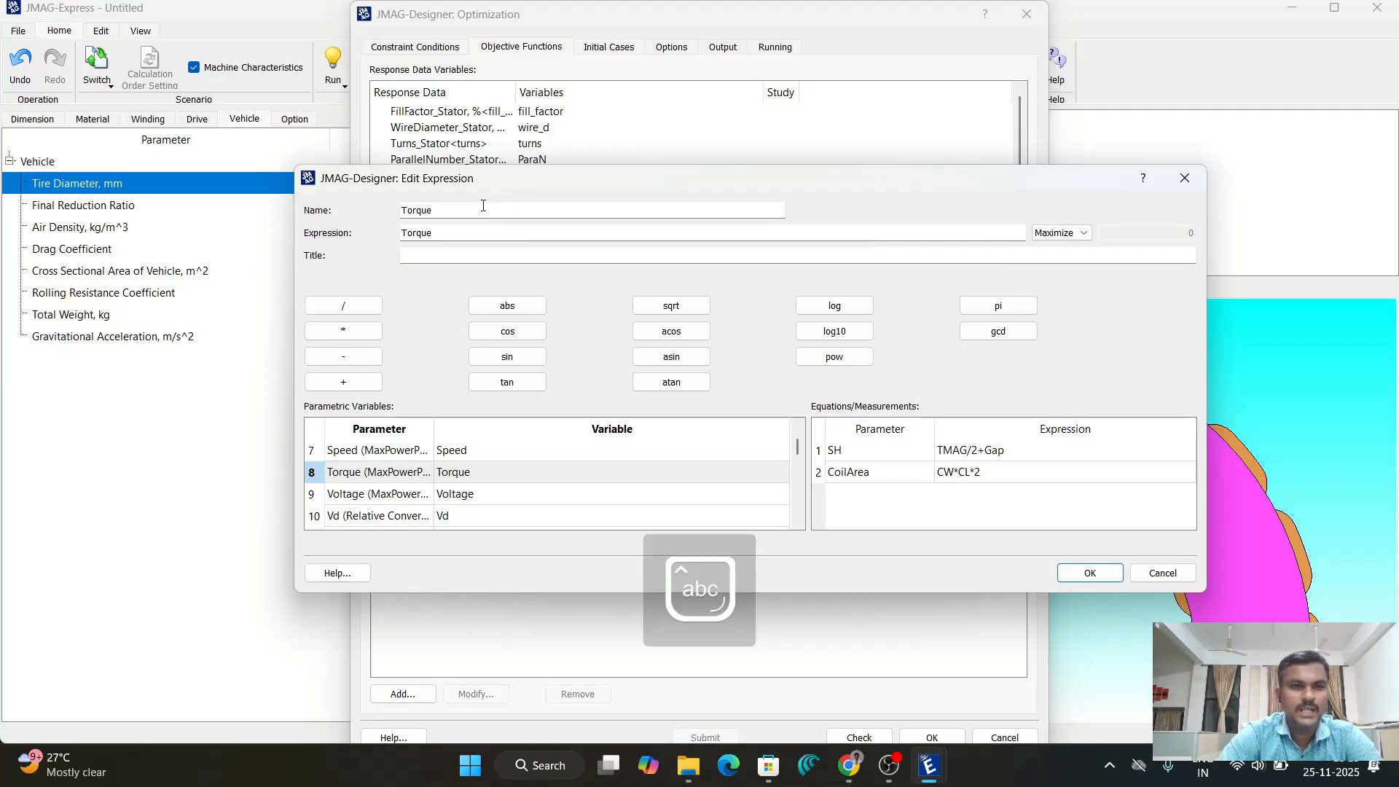
click(438, 261)
key(Caps_Lock)
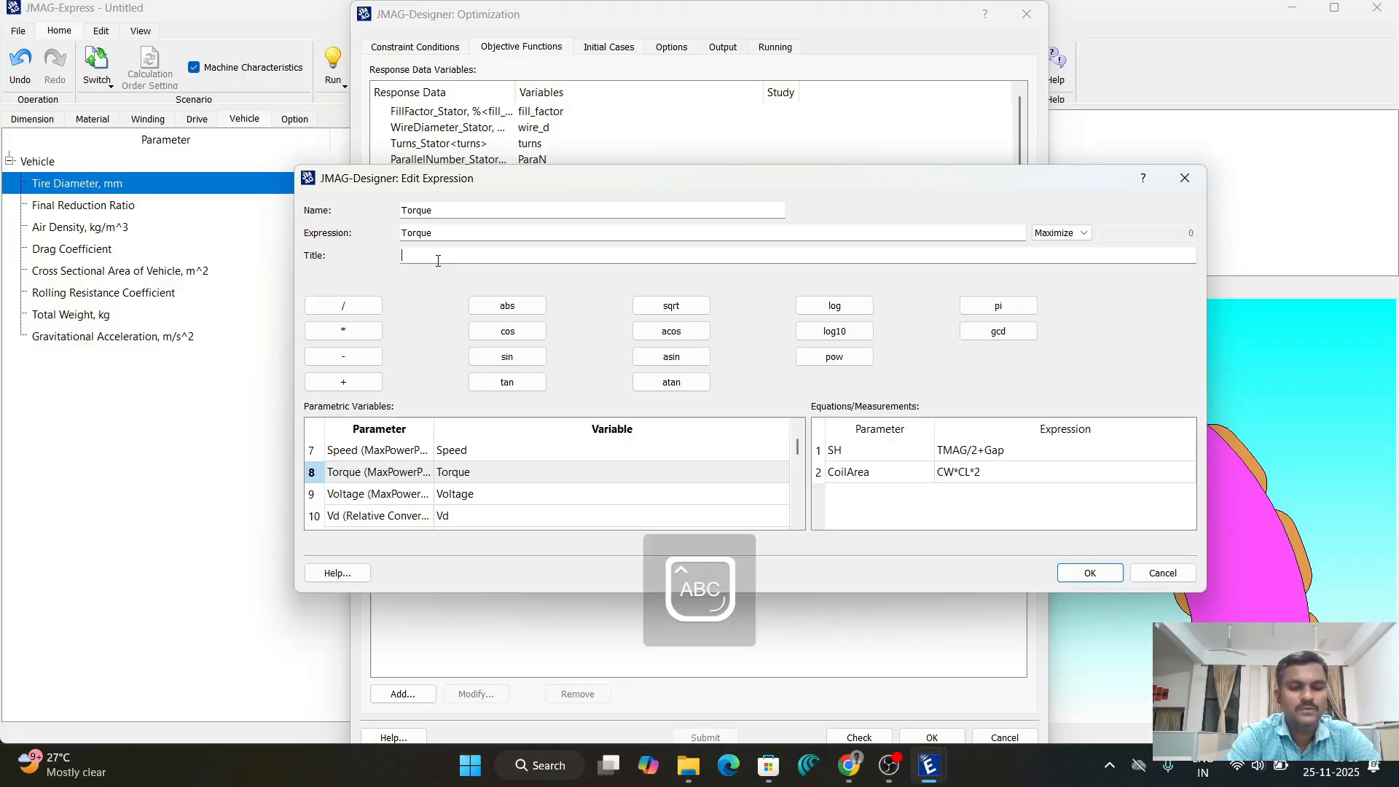
text(O)
key(Caps_Lock)
text(ptimisation)
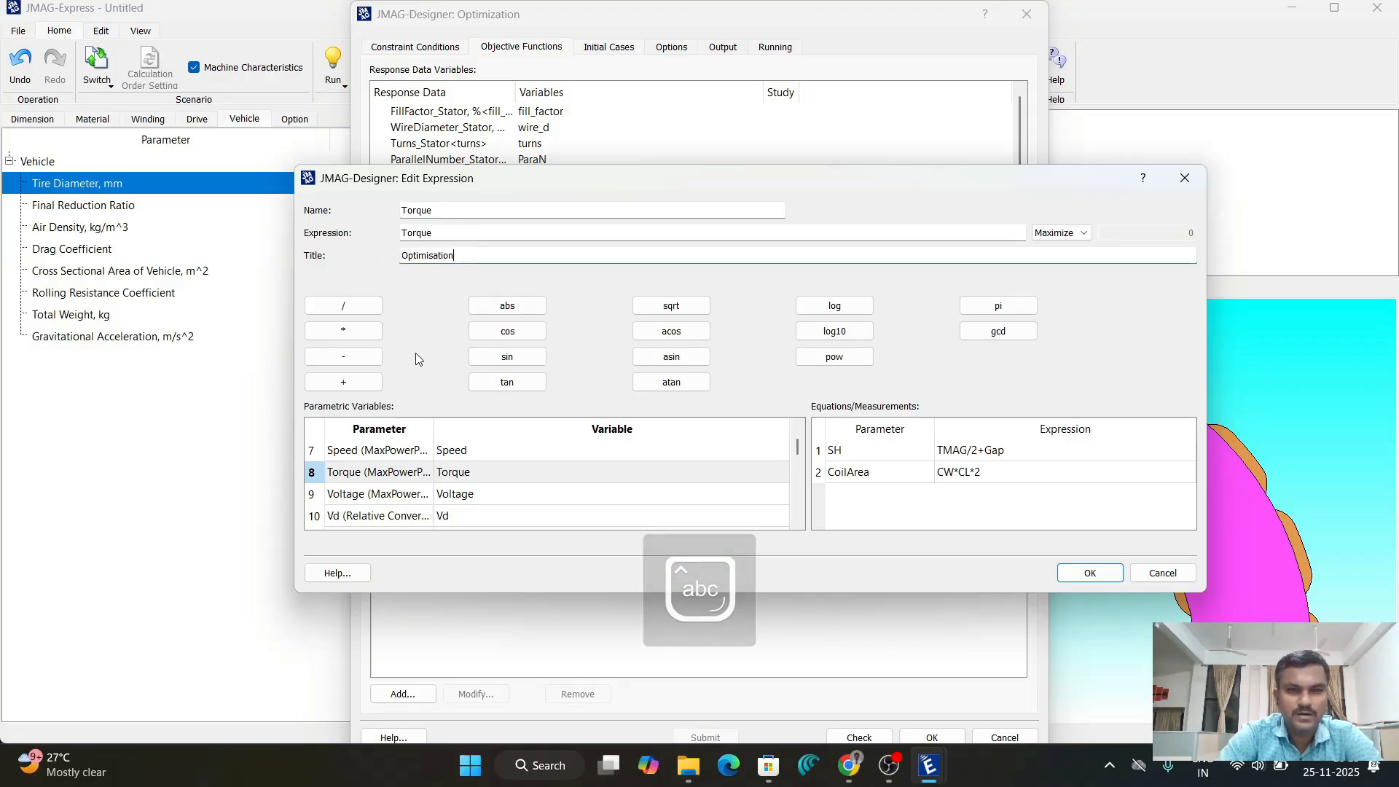
click(1086, 573)
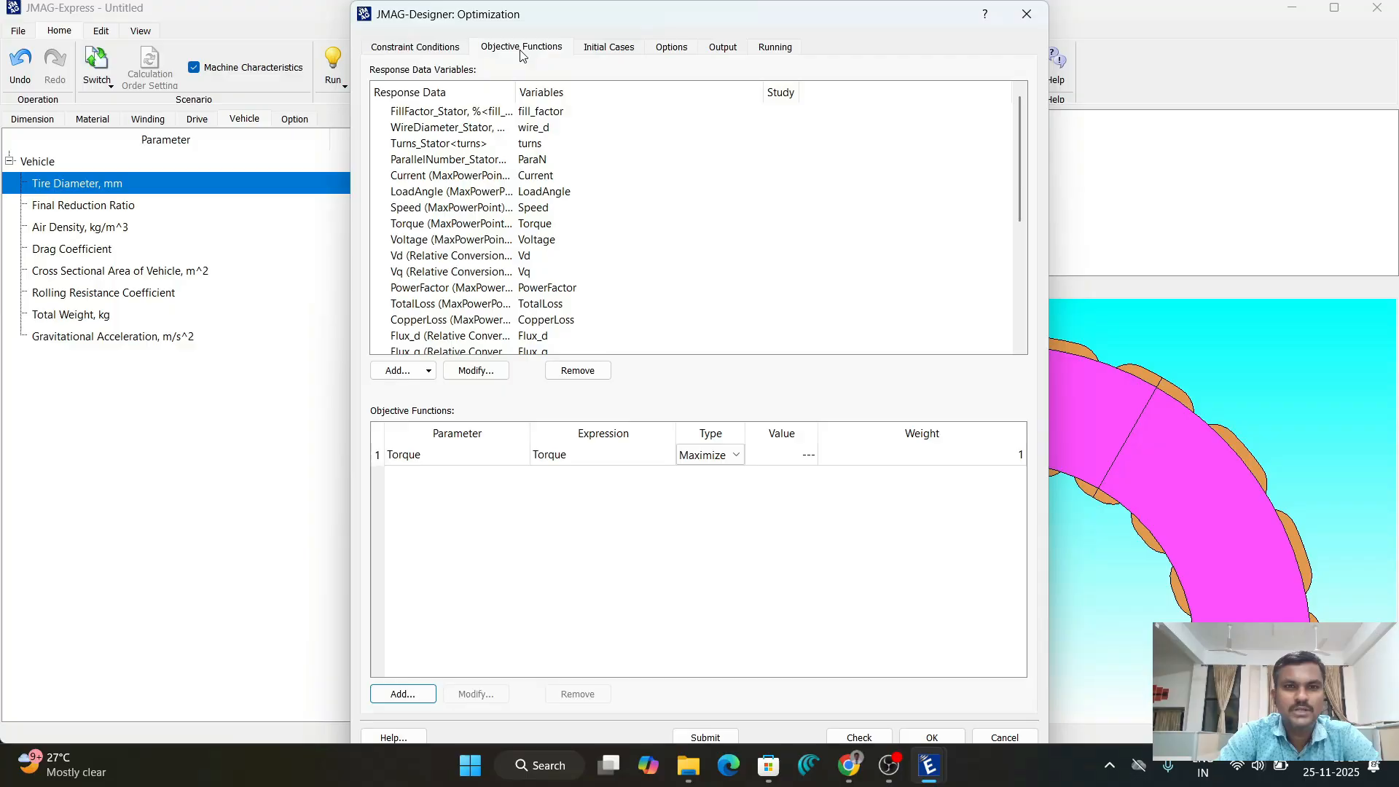
- Check the initial cases and set the optimization engine to Genetic Algorithm
click(618, 49)
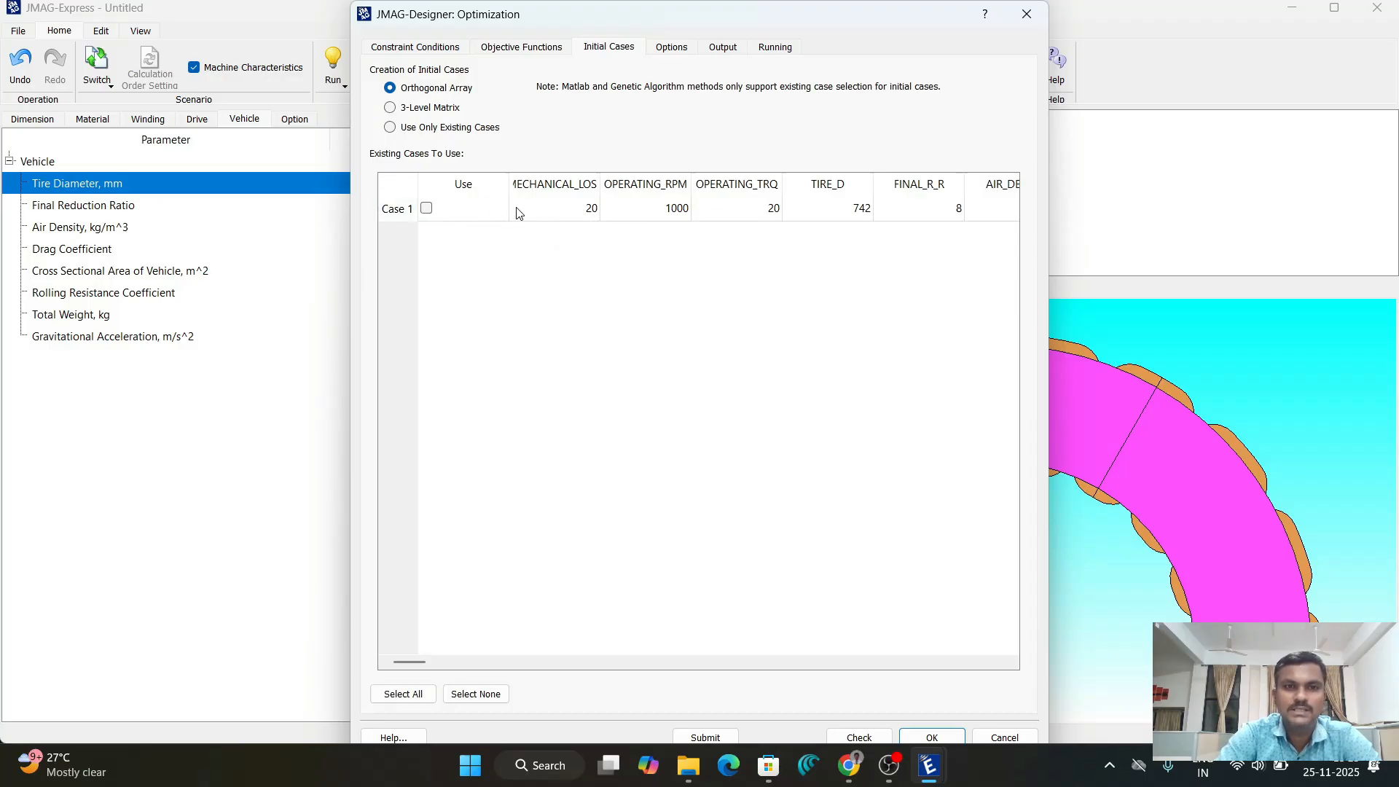
click(676, 51)
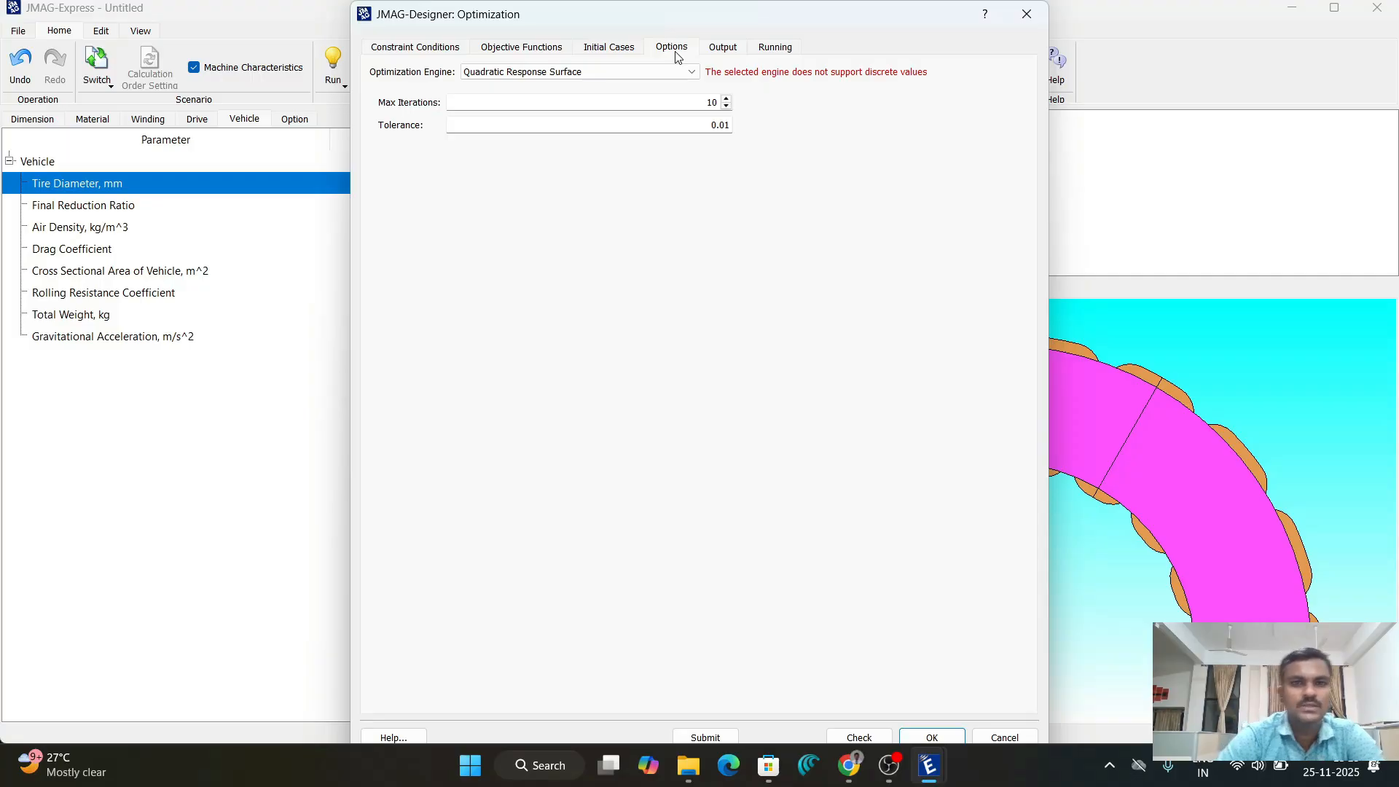
click(570, 73)
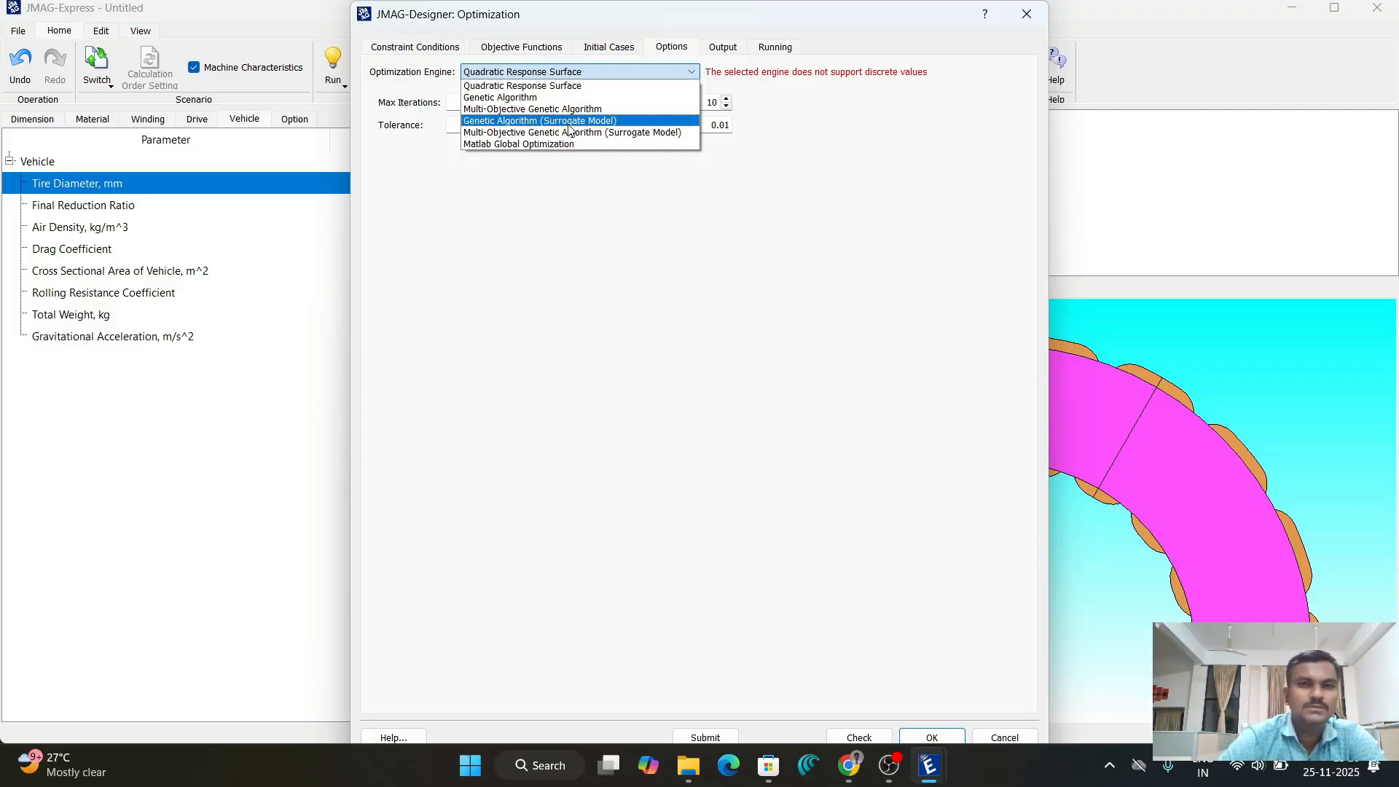
click(492, 98)
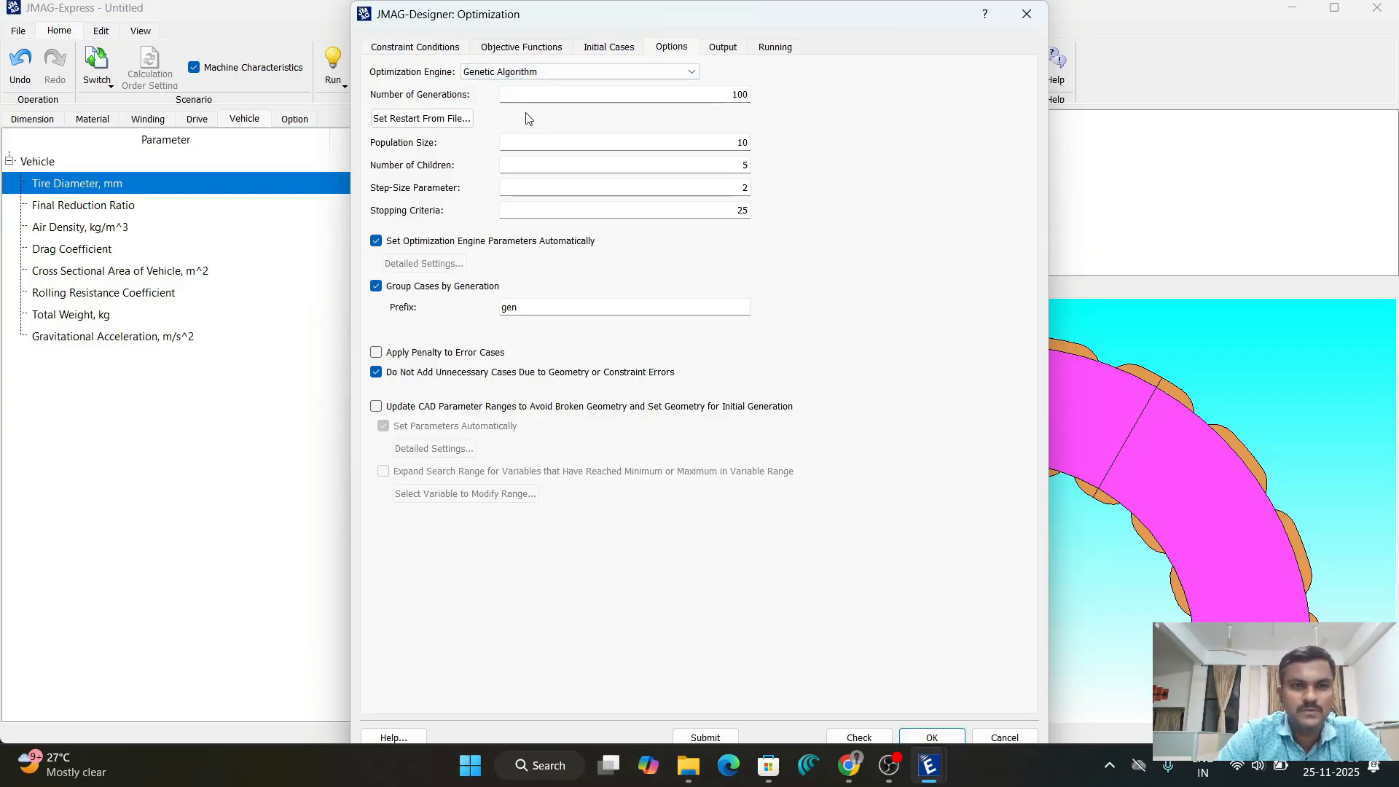
double_click(715, 91)
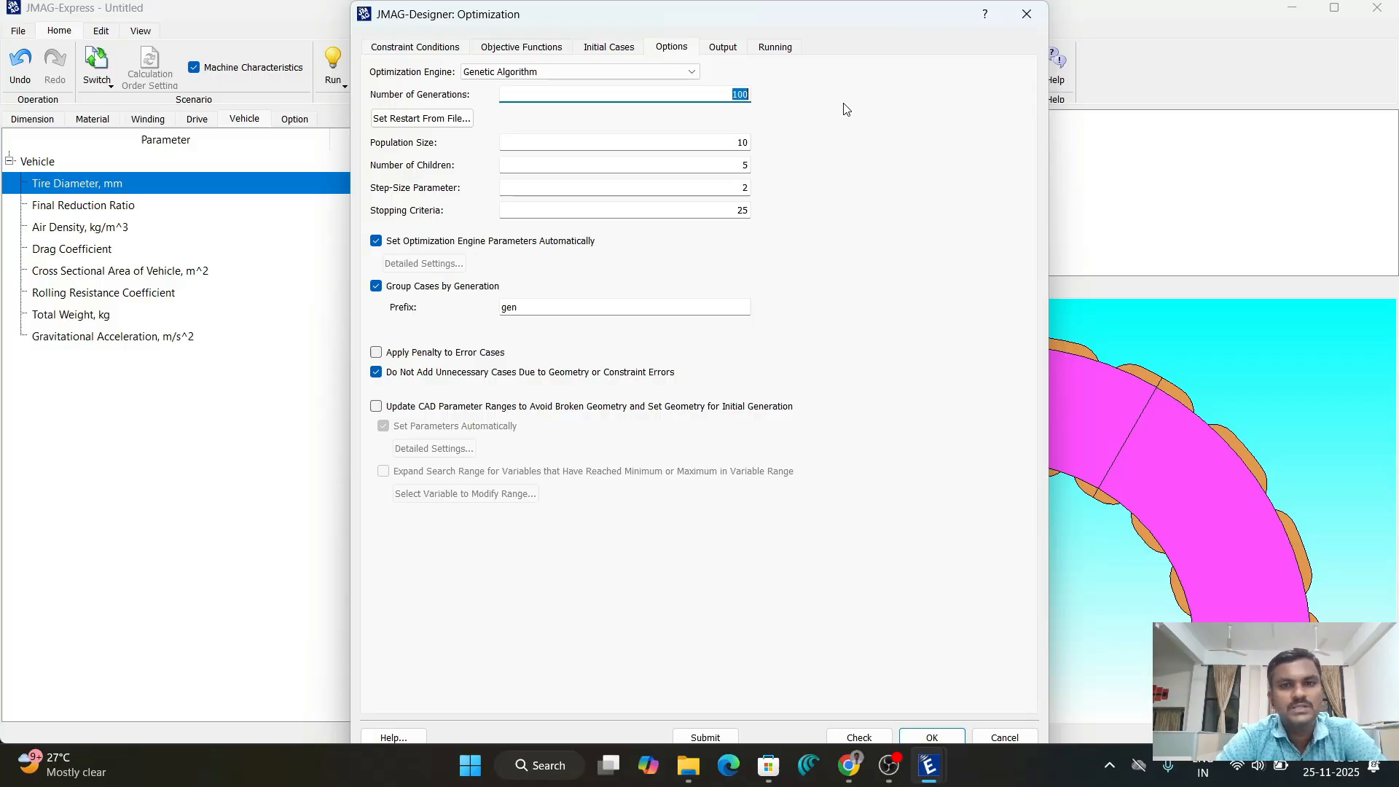
double_click(704, 148)
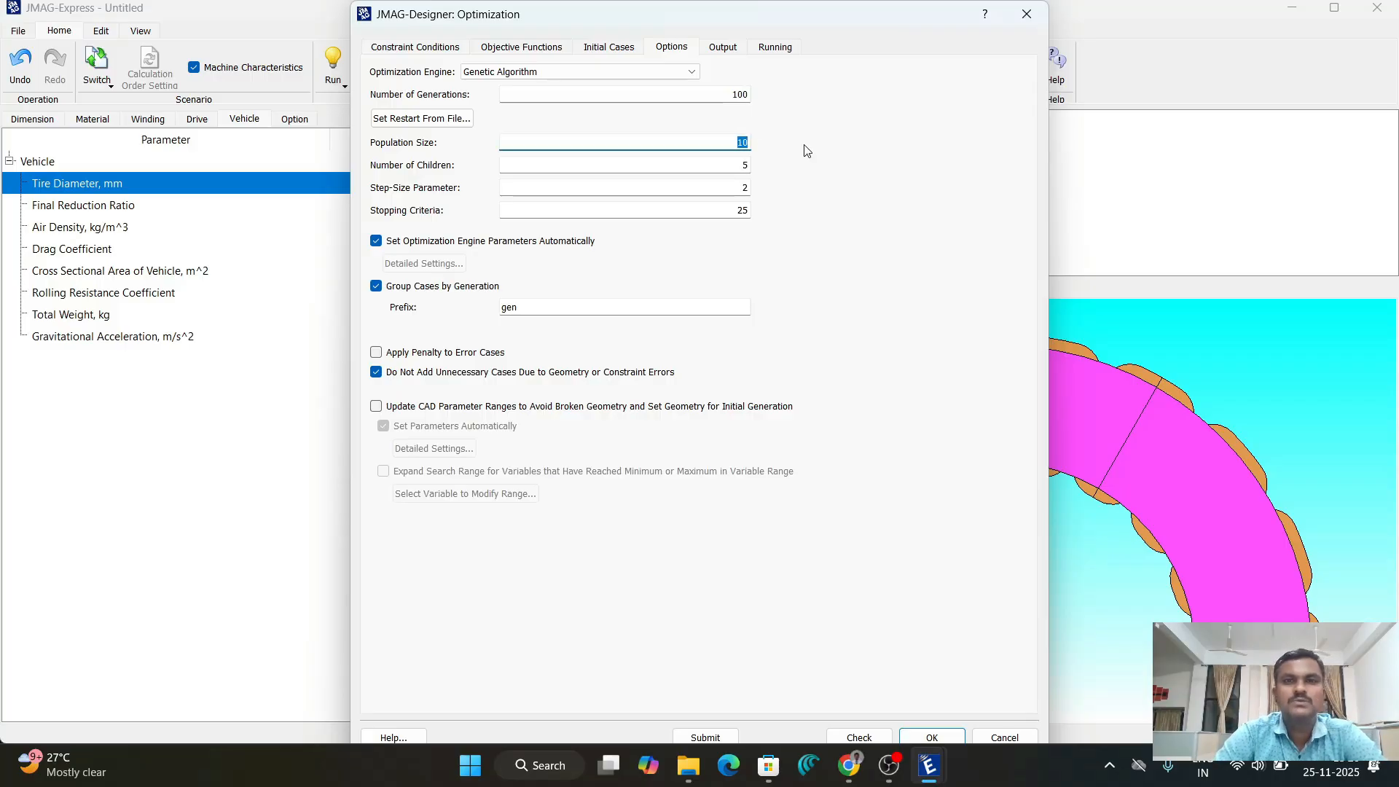
- Recheck the poles and slots variable ranges and set the genetic algorithm's population size to 3
click(416, 48)
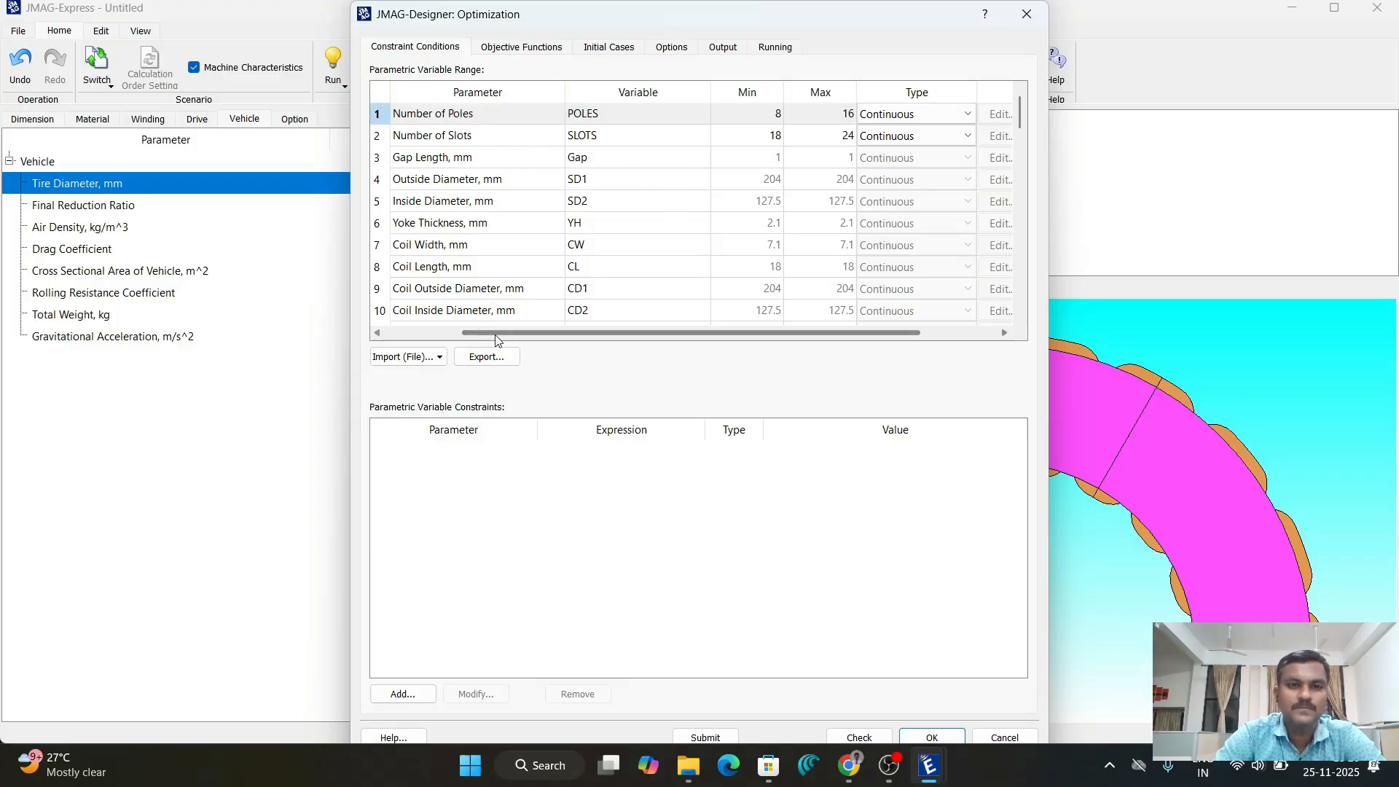
drag(495, 333, 364, 335)
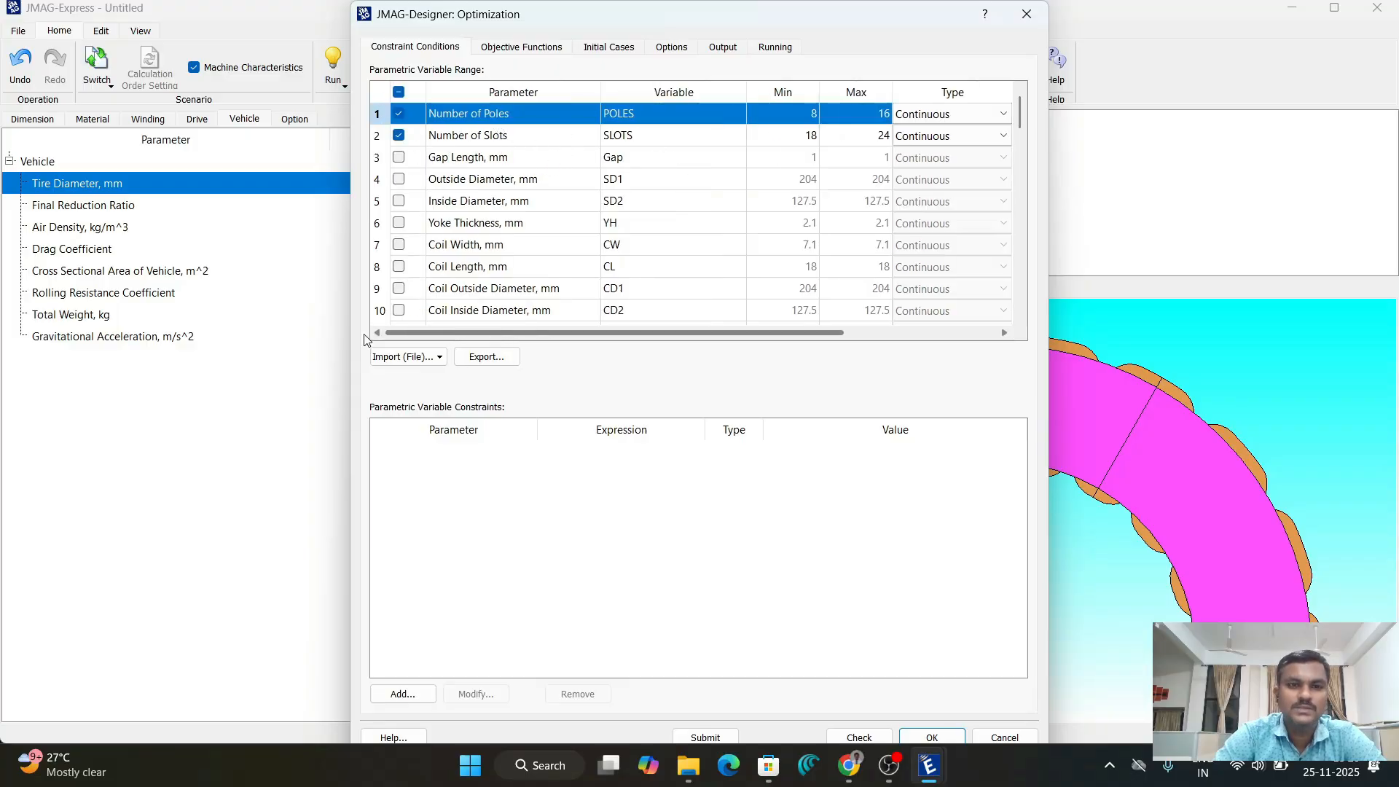
click(610, 48)
click(667, 48)
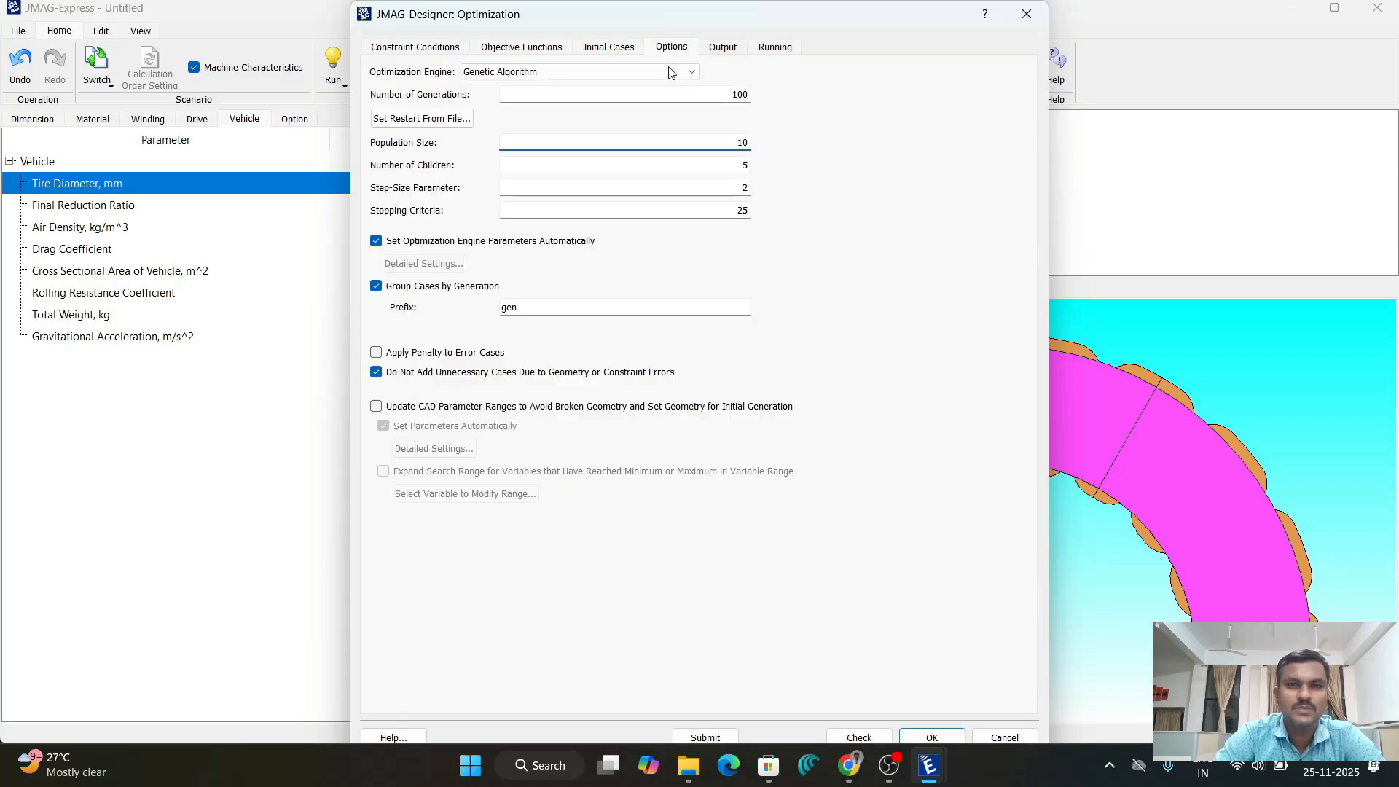
double_click(742, 142)
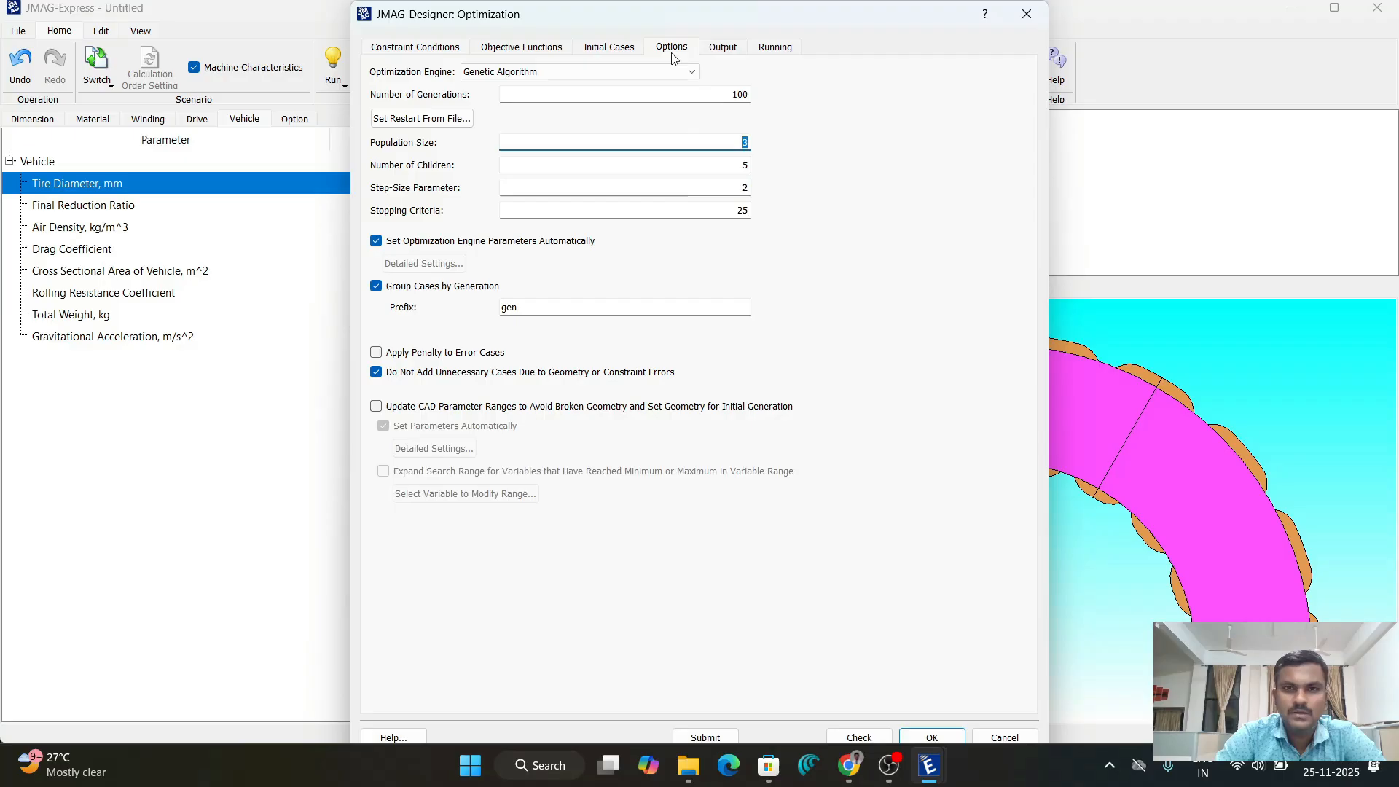
- Run the input check on the optimization settings and submit the job, saving the project as optimisation1.jproj
click(775, 46)
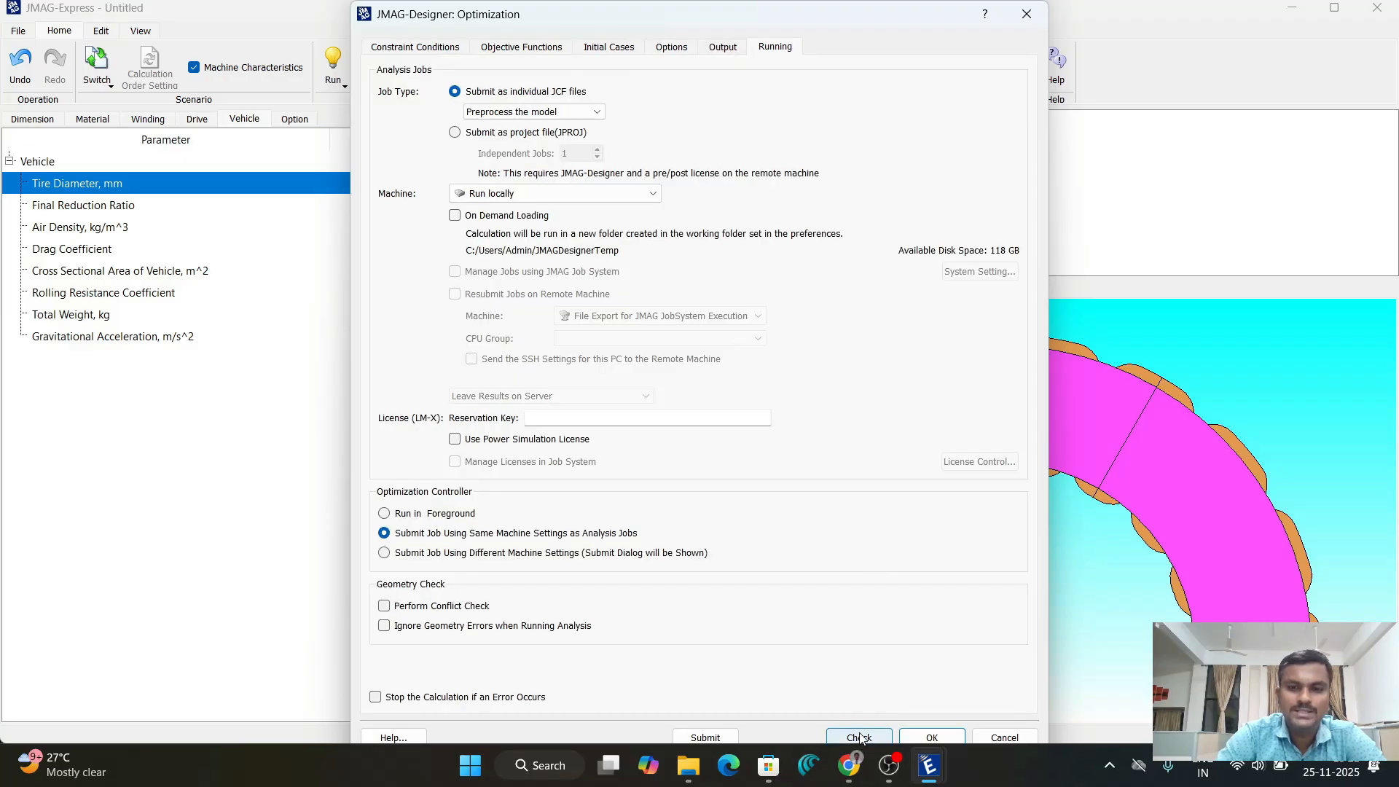
click(856, 738)
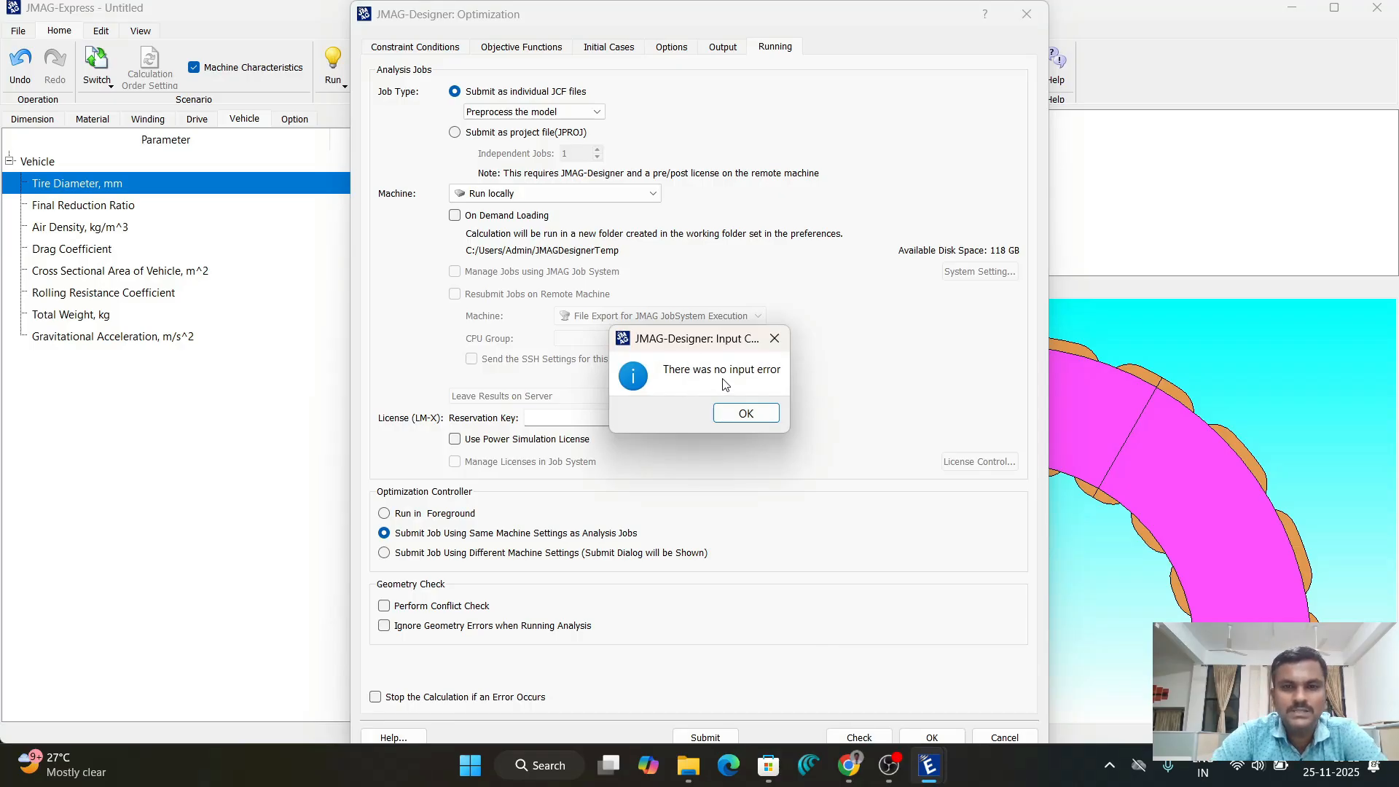
click(755, 414)
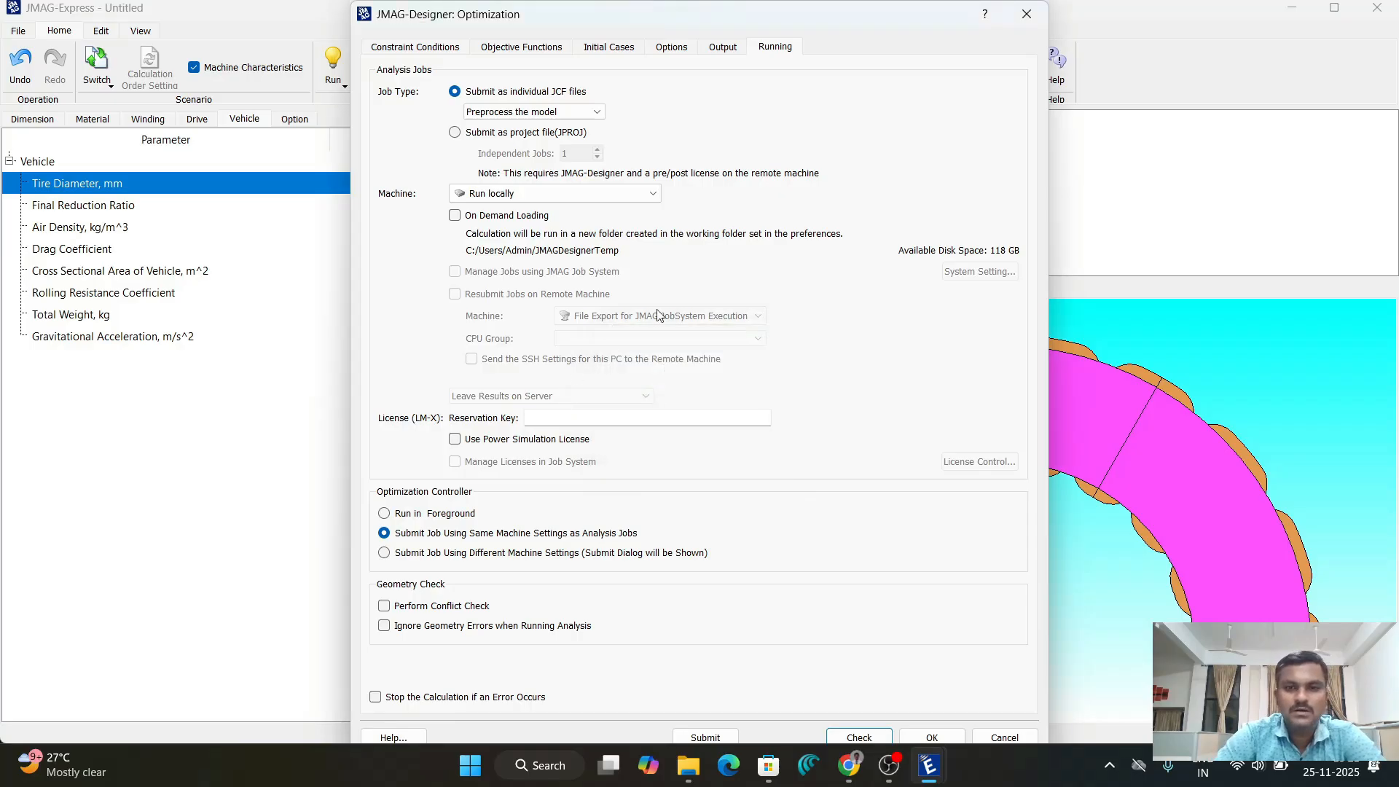
click(706, 738)
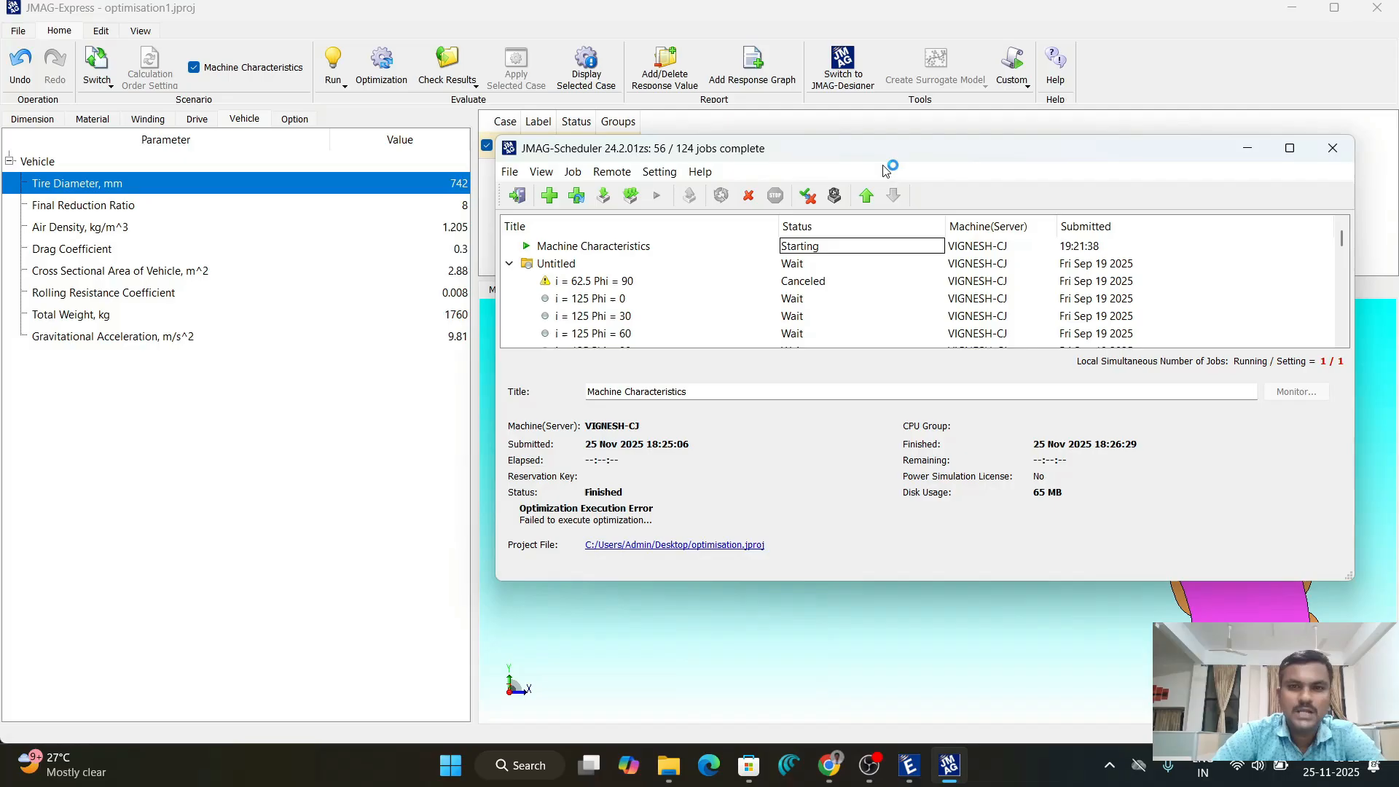
click(793, 248)
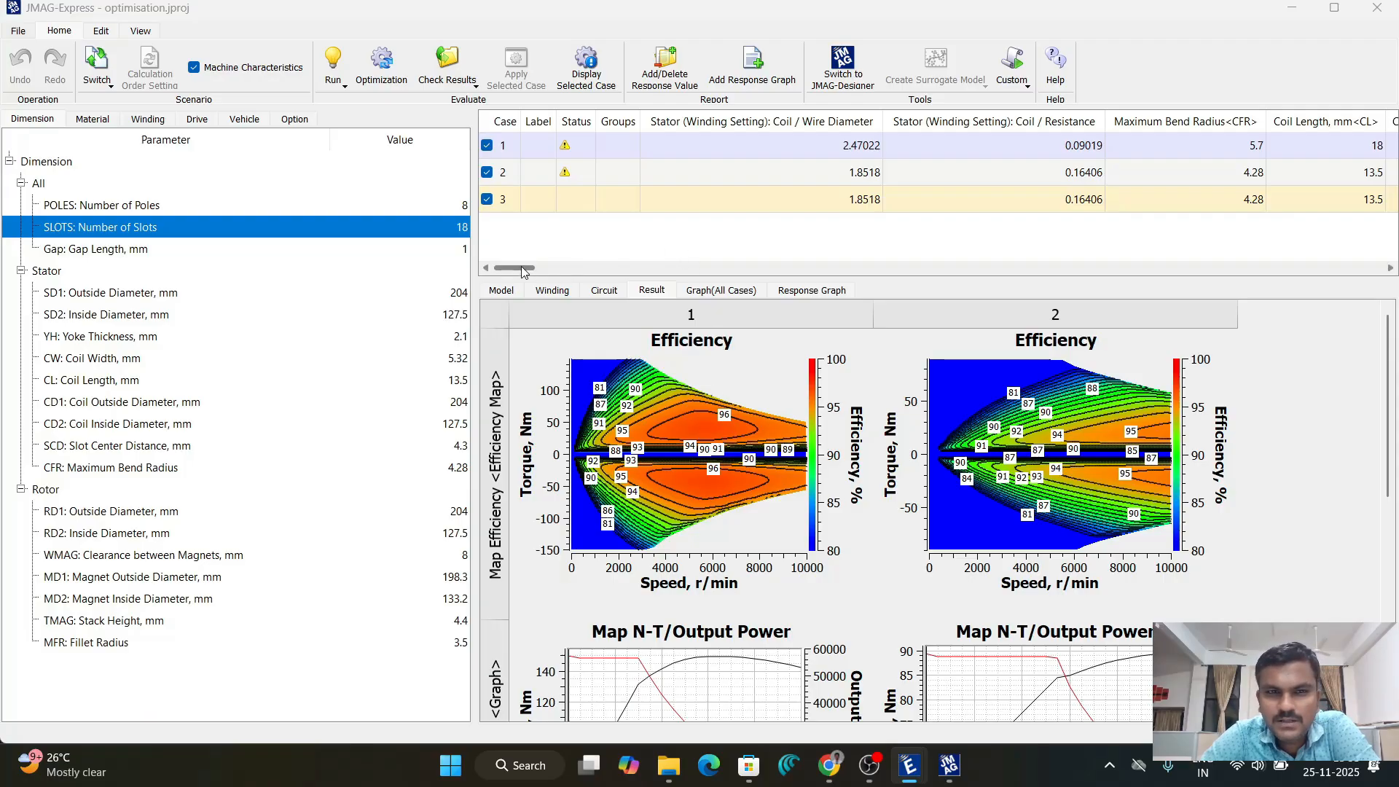
- Compare the first two cases in the optimization results table by number of poles, current, speed and torque at maximum power
drag(523, 272, 663, 275)
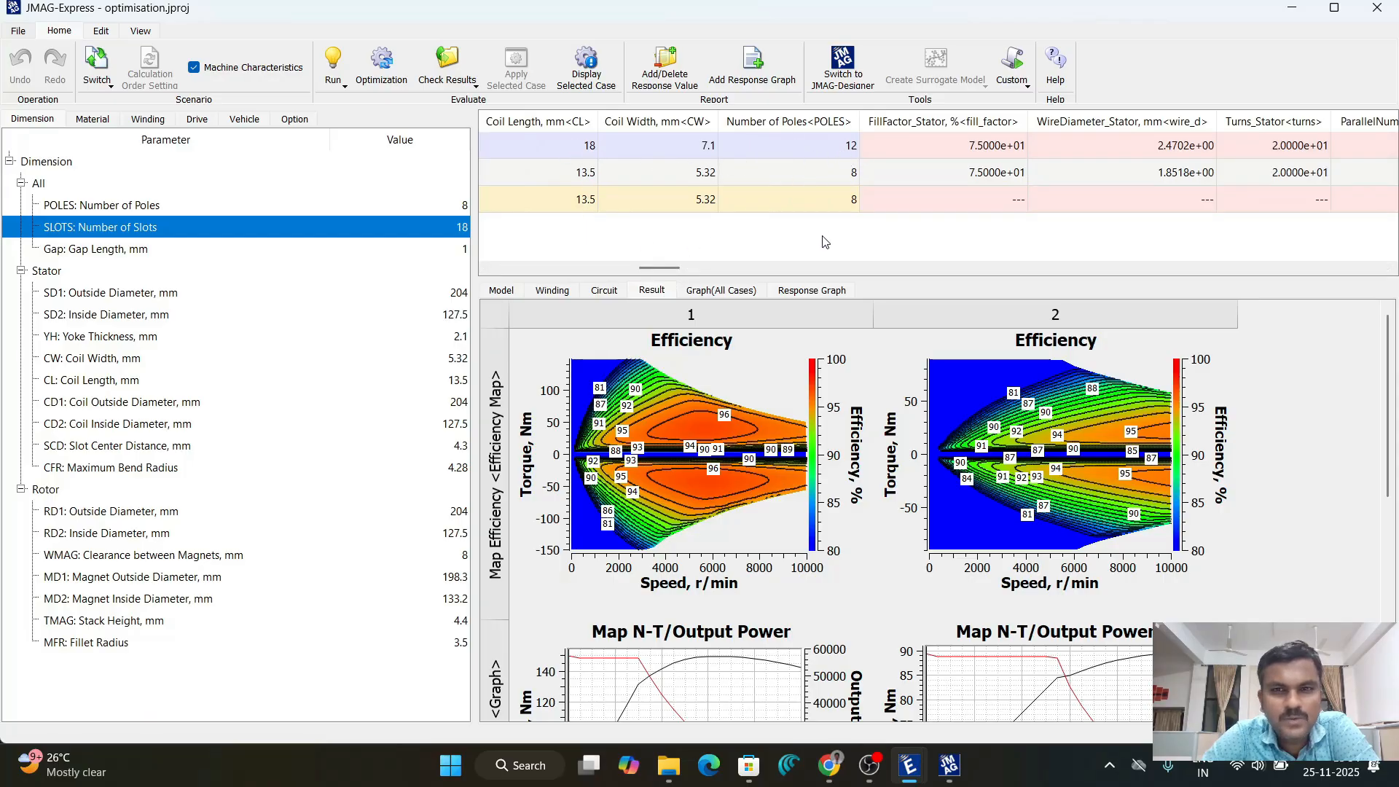
click(844, 150)
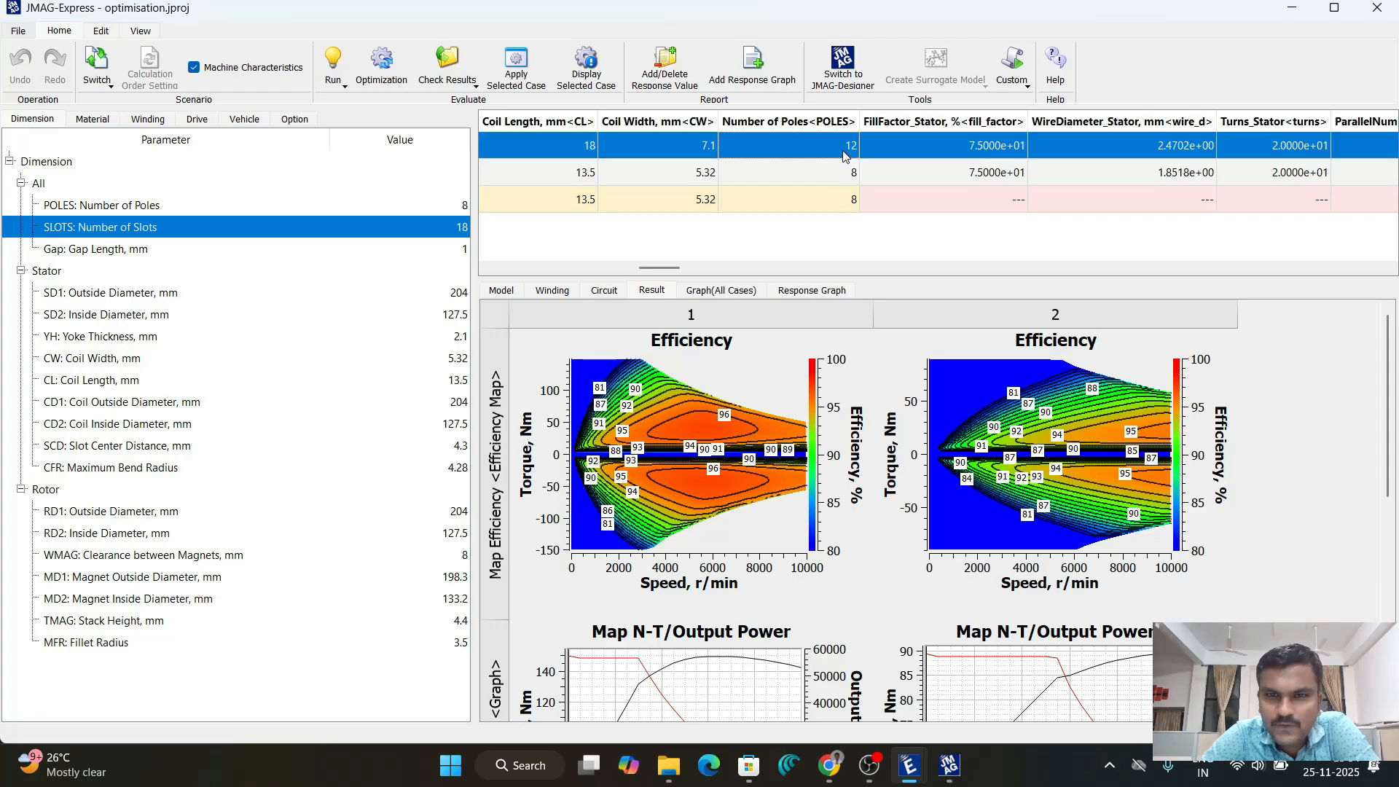
click(849, 179)
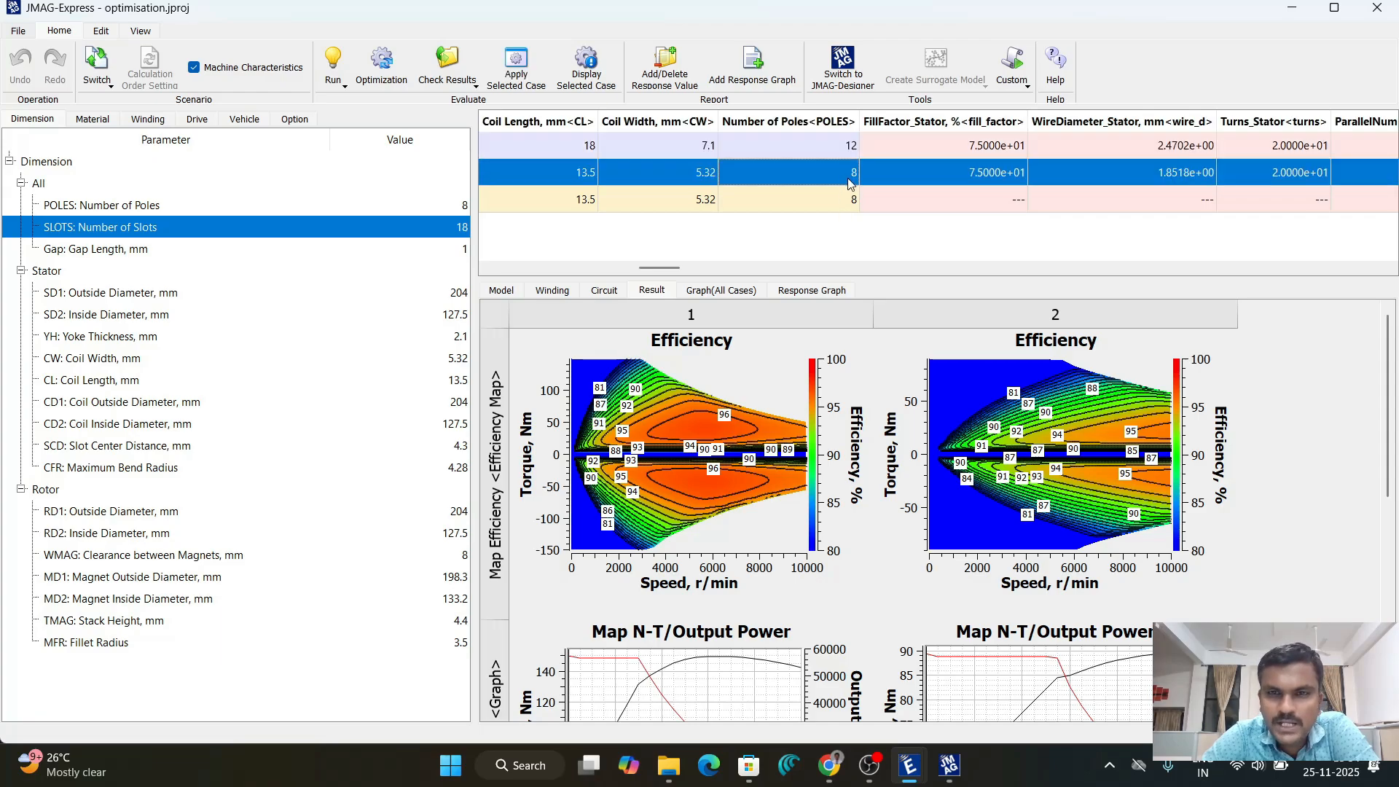
drag(671, 270, 791, 281)
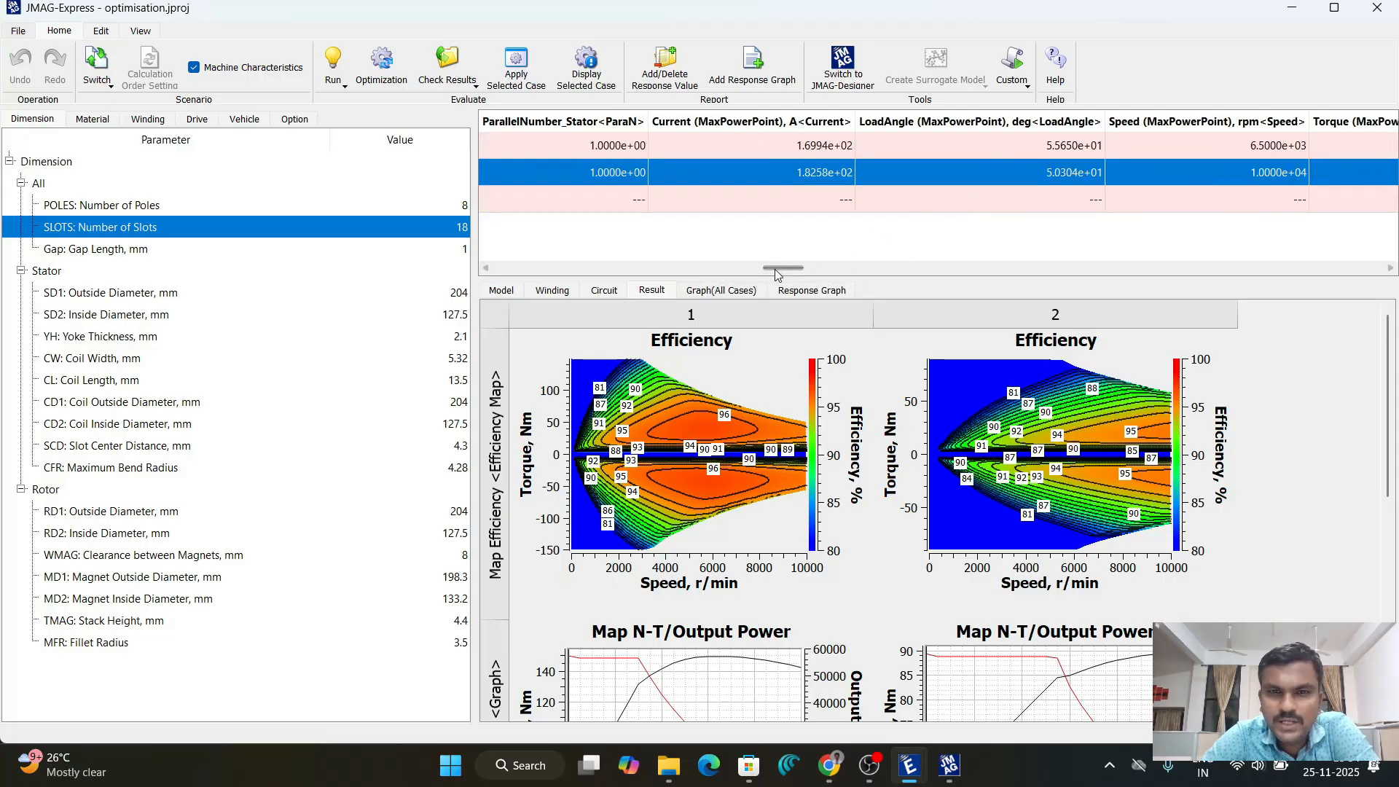
drag(779, 272, 844, 280)
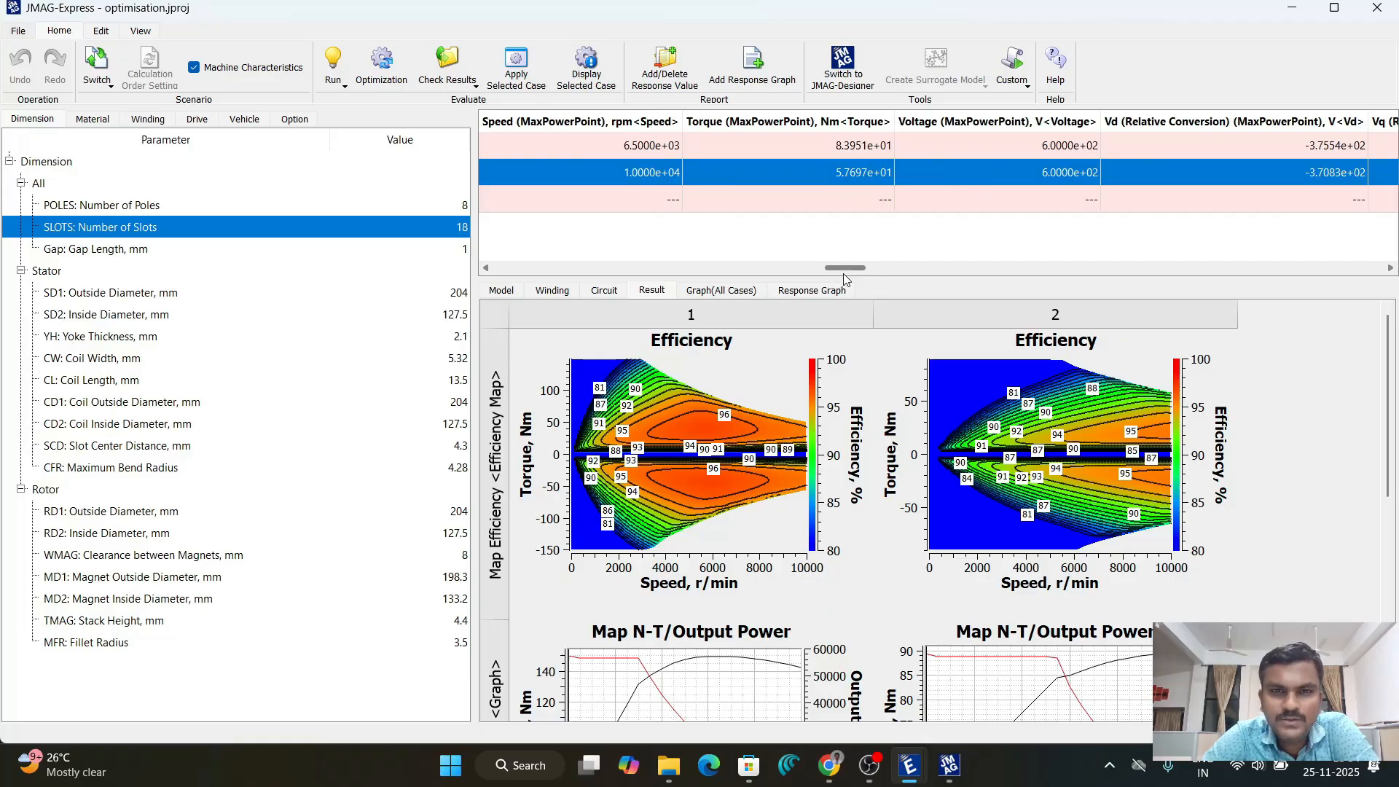
- Compare the first two cases in the results table by power factor, total loss, maximum output power, maximum speed and maximum torque
click(844, 146)
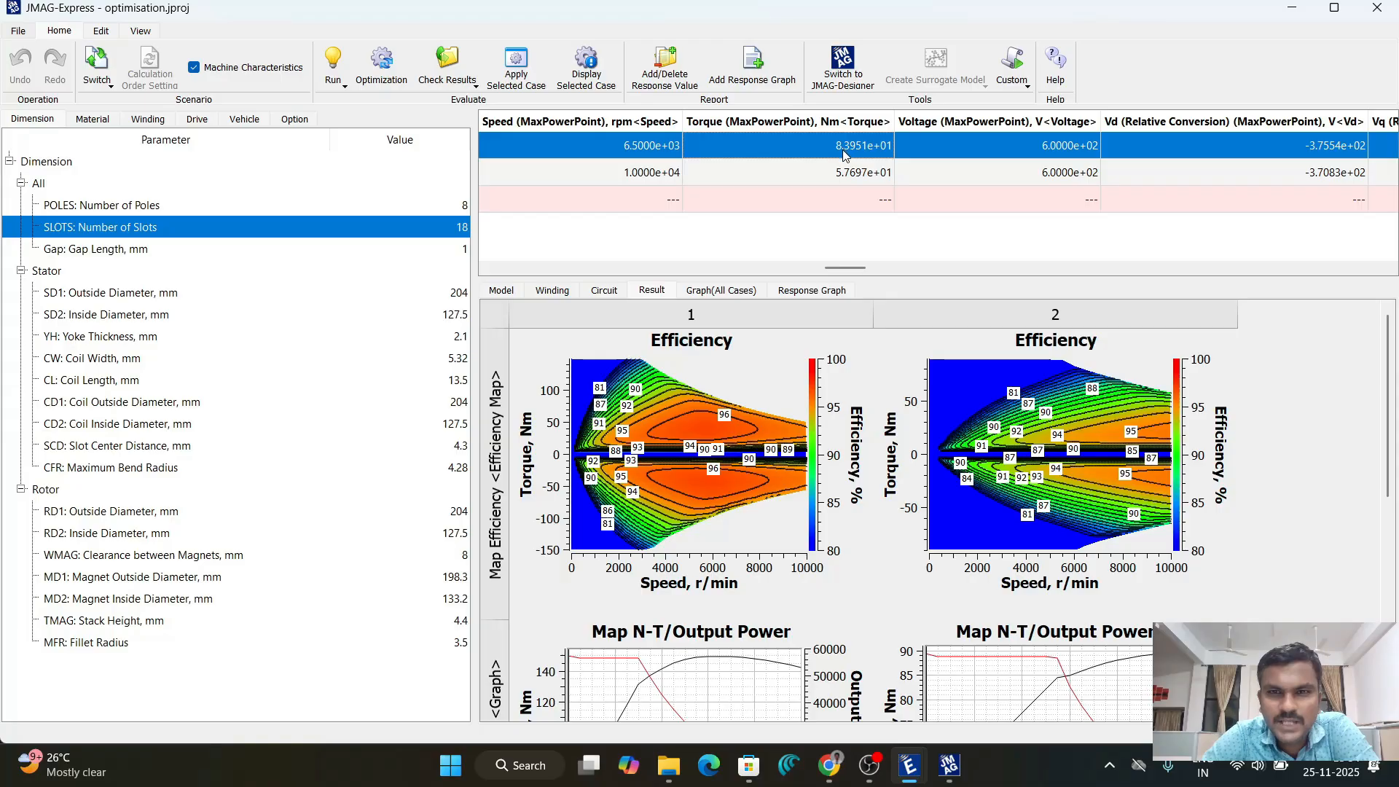
drag(853, 267, 934, 282)
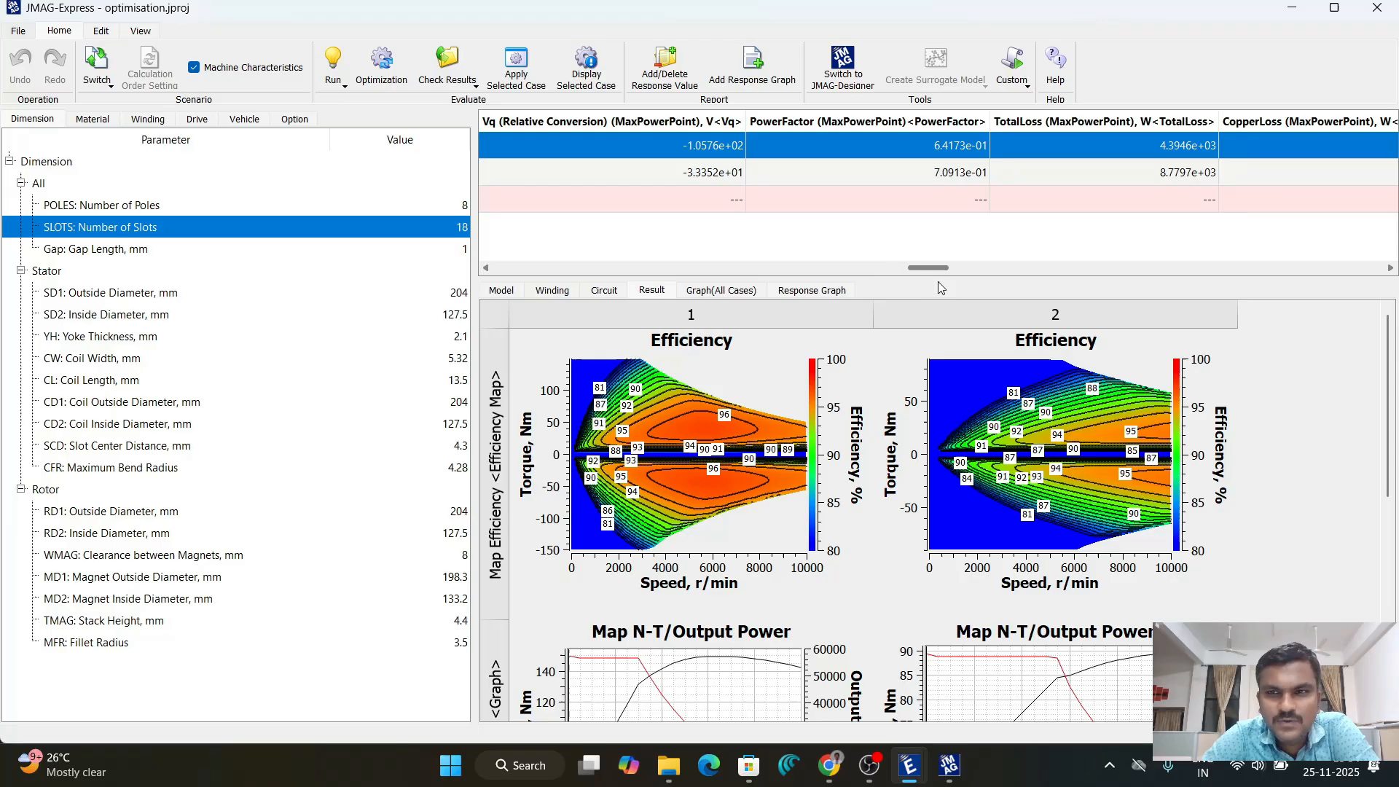
drag(938, 282, 1096, 280)
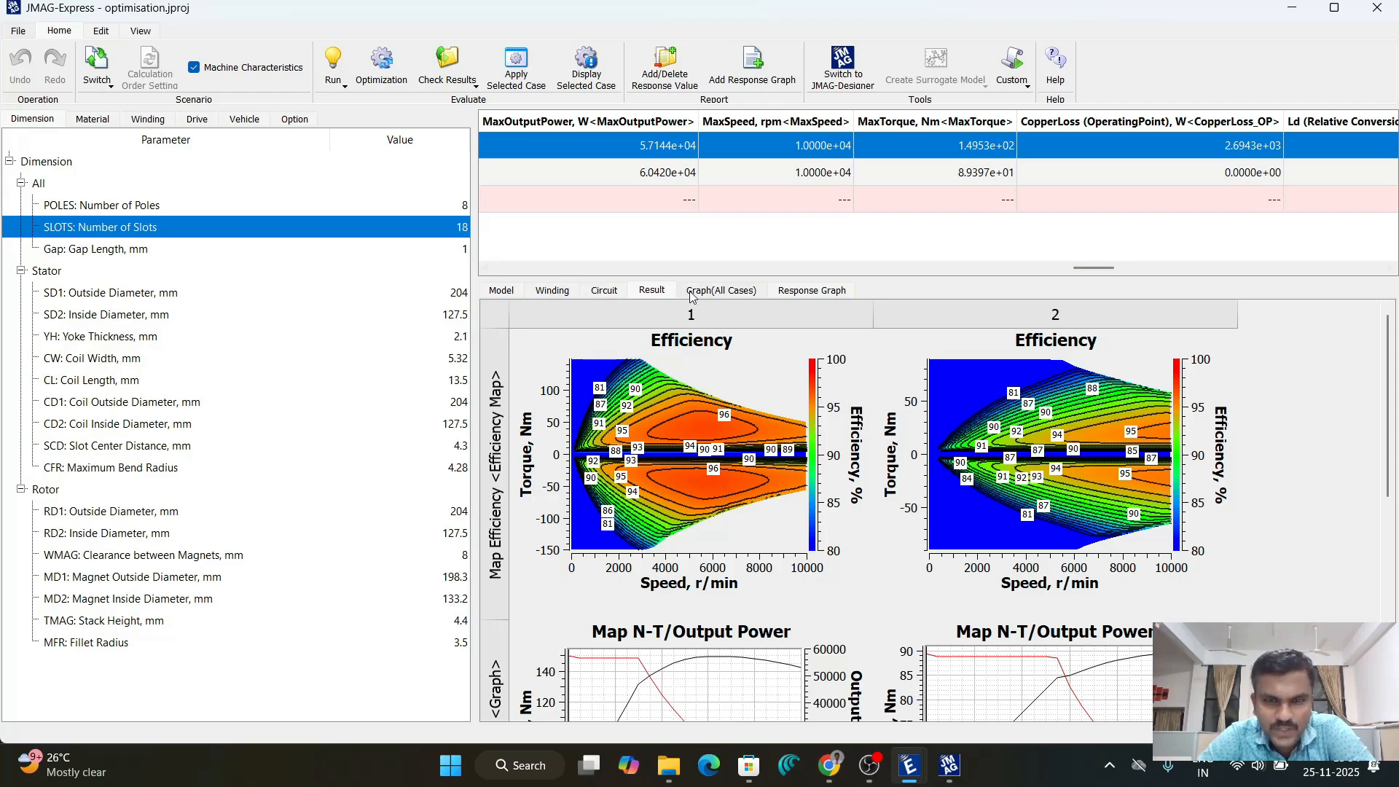
- Compare the efficiency maps and the N-T/Output Power and N-Iam/Phase graphs of cases 1 and 2
click(651, 292)
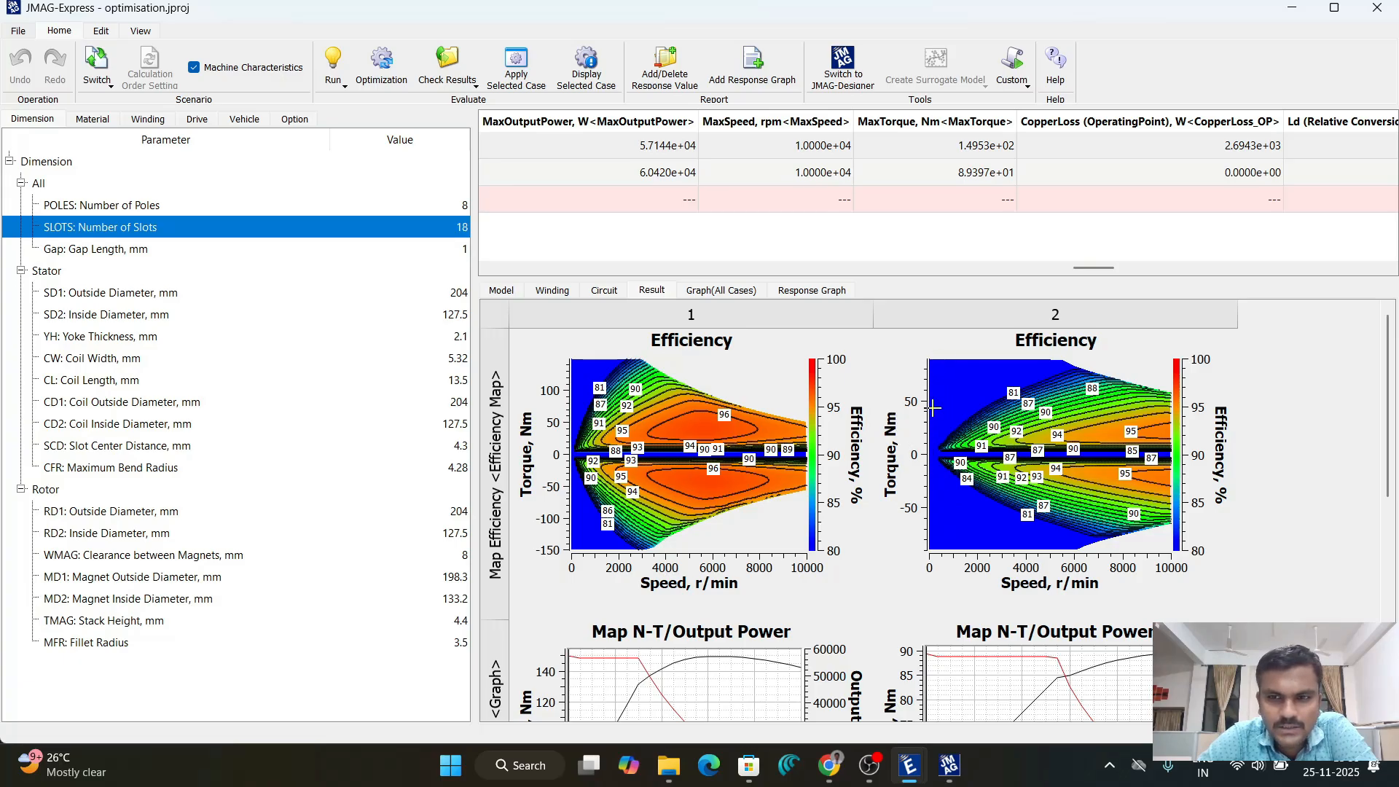
scroll(917, 468, down, 3)
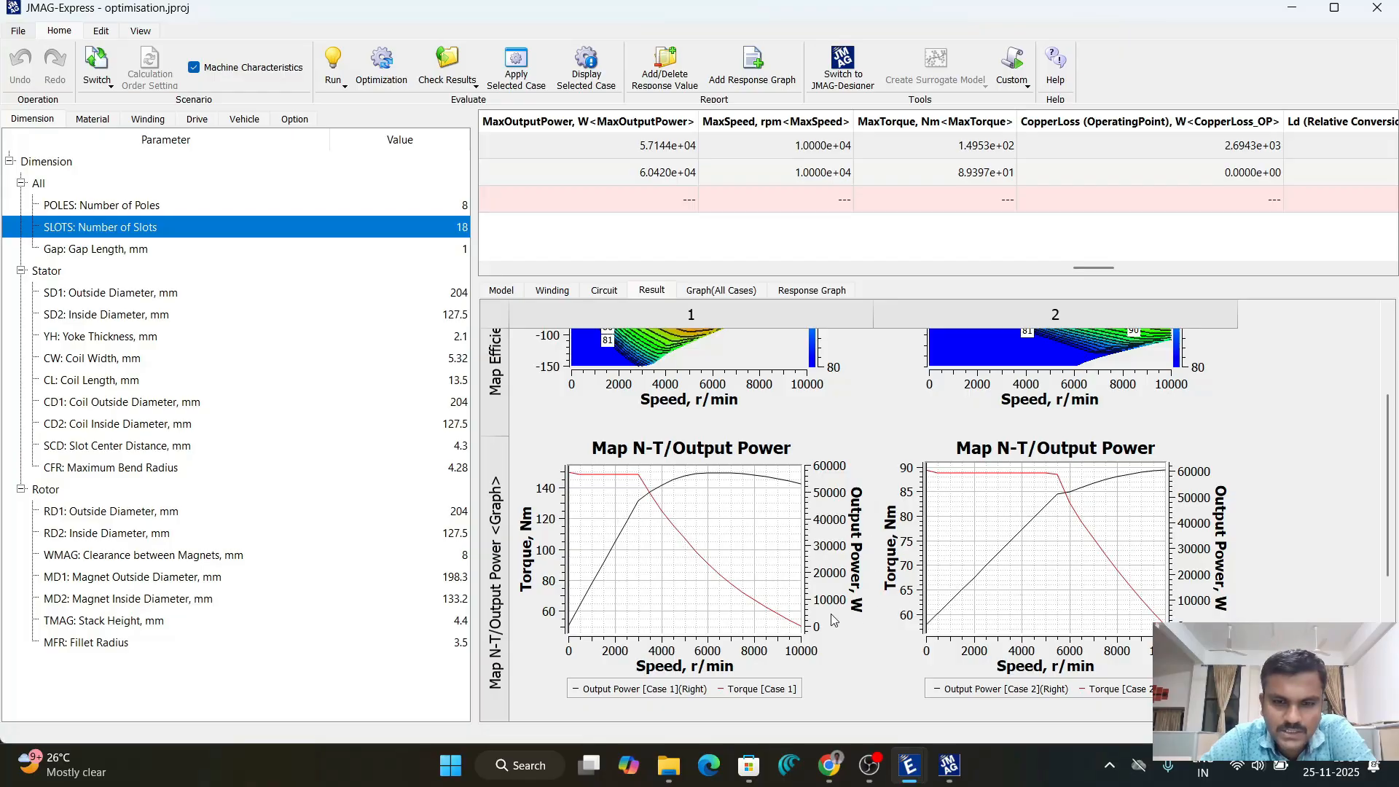
scroll(834, 620, down, 3)
scroll(835, 621, down, 2)
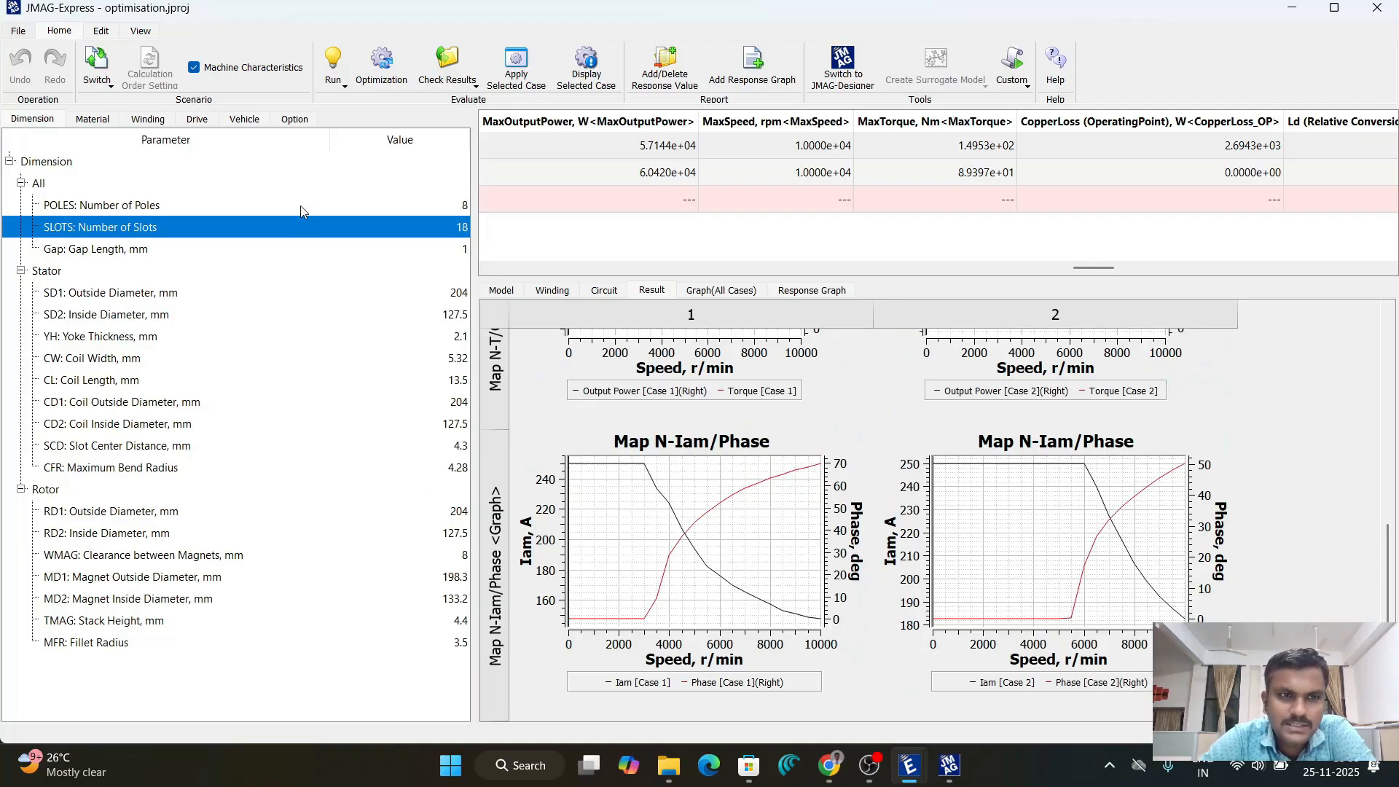
scroll(734, 628, up, 7)
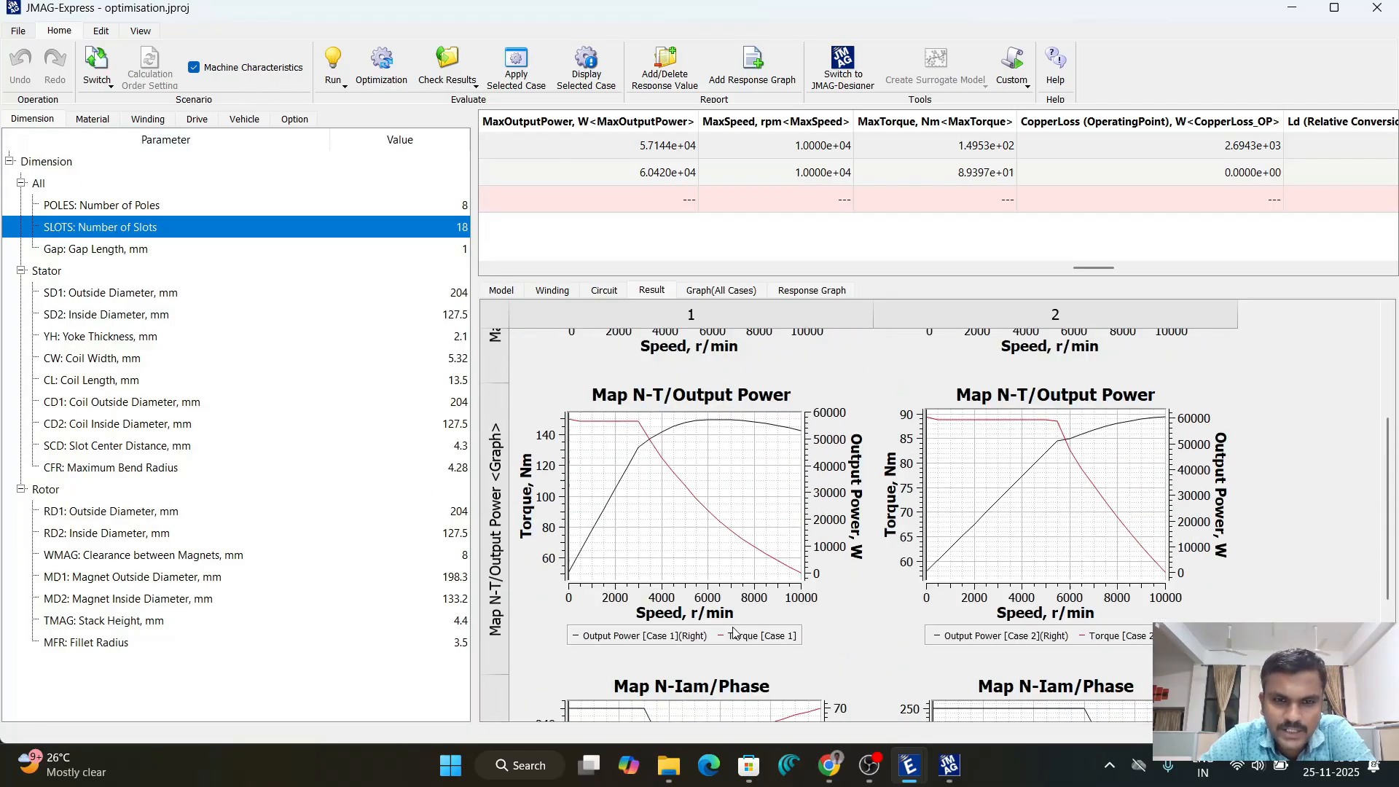
scroll(734, 629, up, 1)
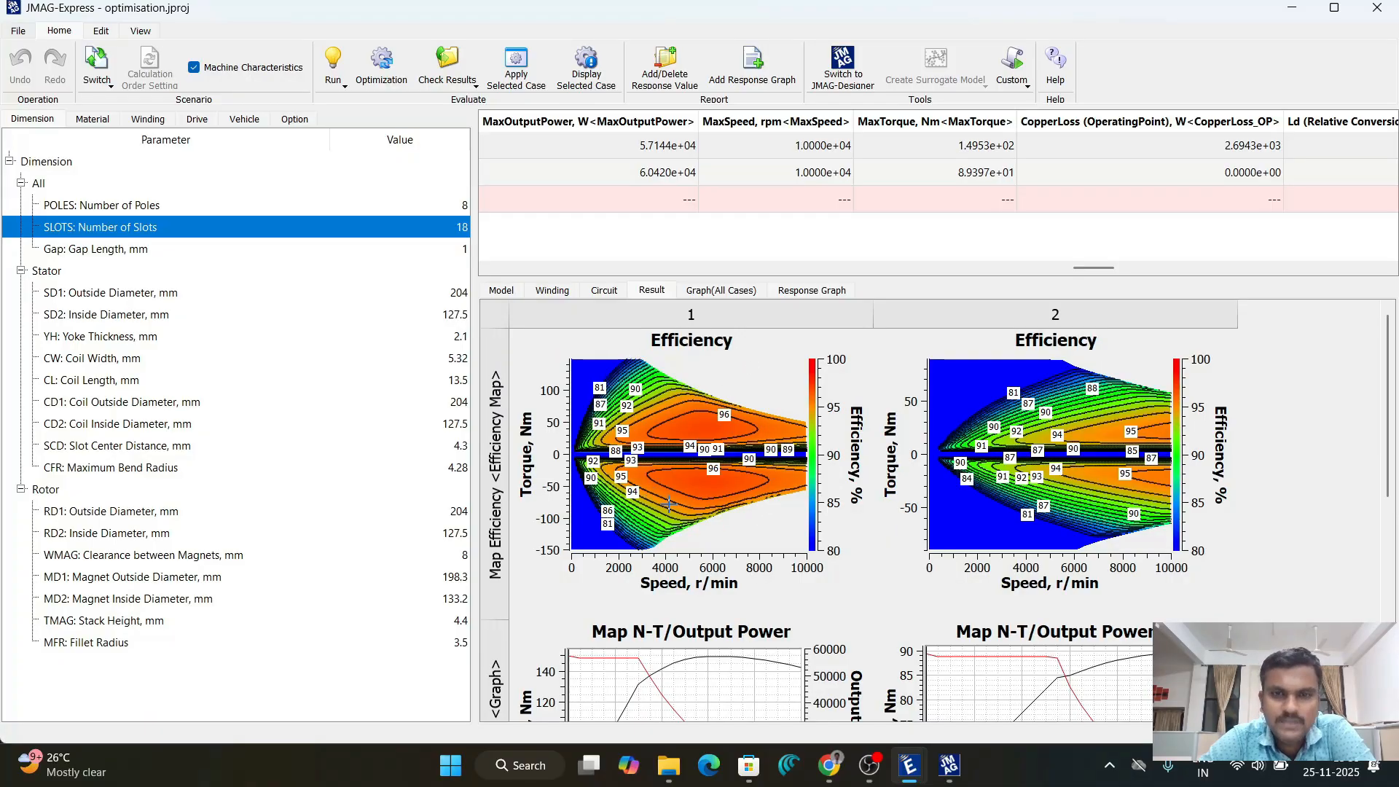
scroll(680, 585, down, 9)
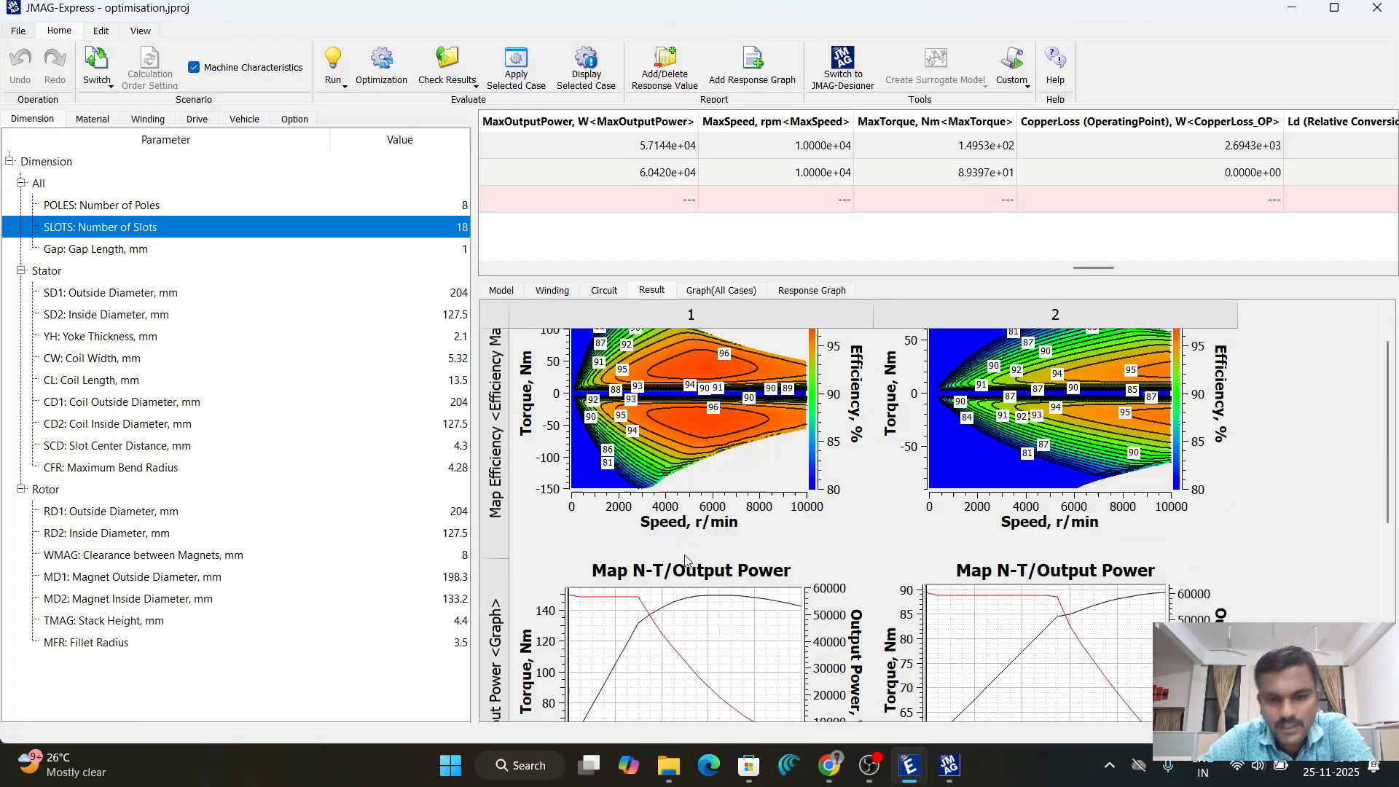